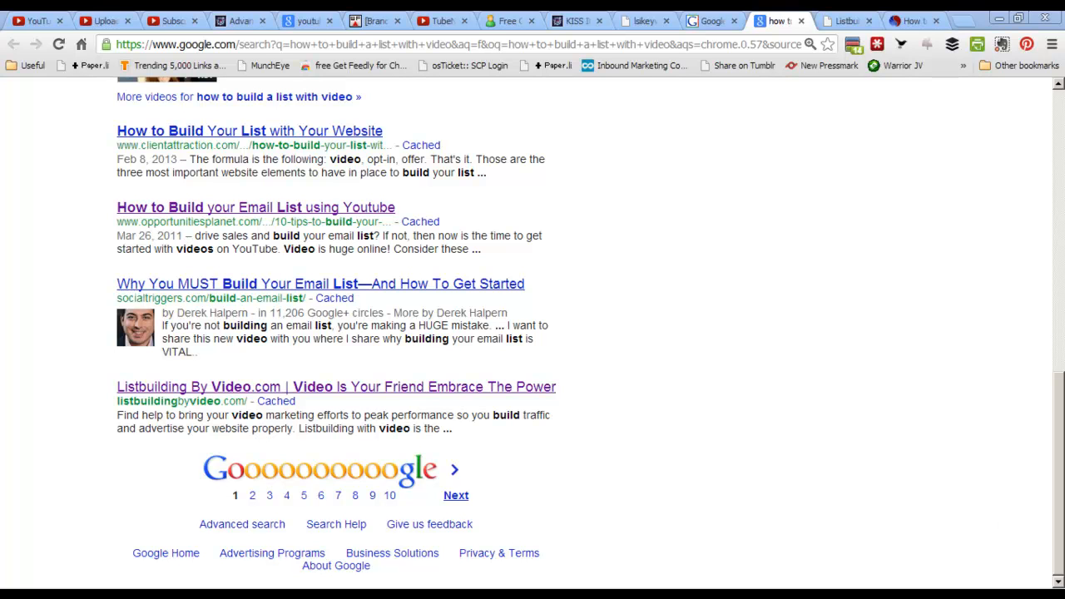
Review the uploaded video's title, description, tags and social sharing options on the YouTube upload page.
click(106, 22)
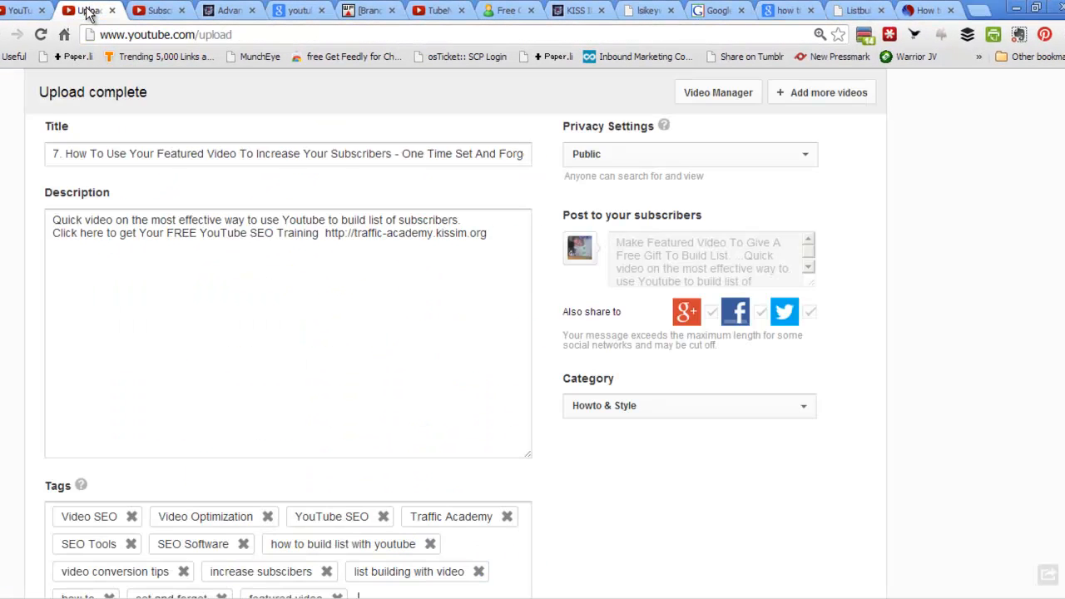
scroll(965, 193, up, 1)
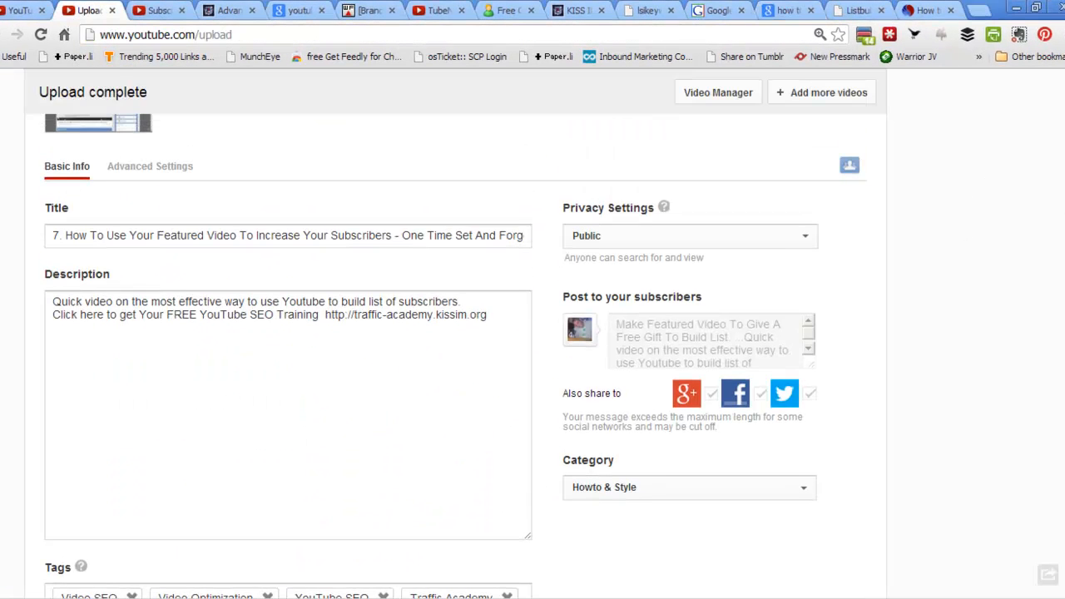
scroll(483, 243, up, 2)
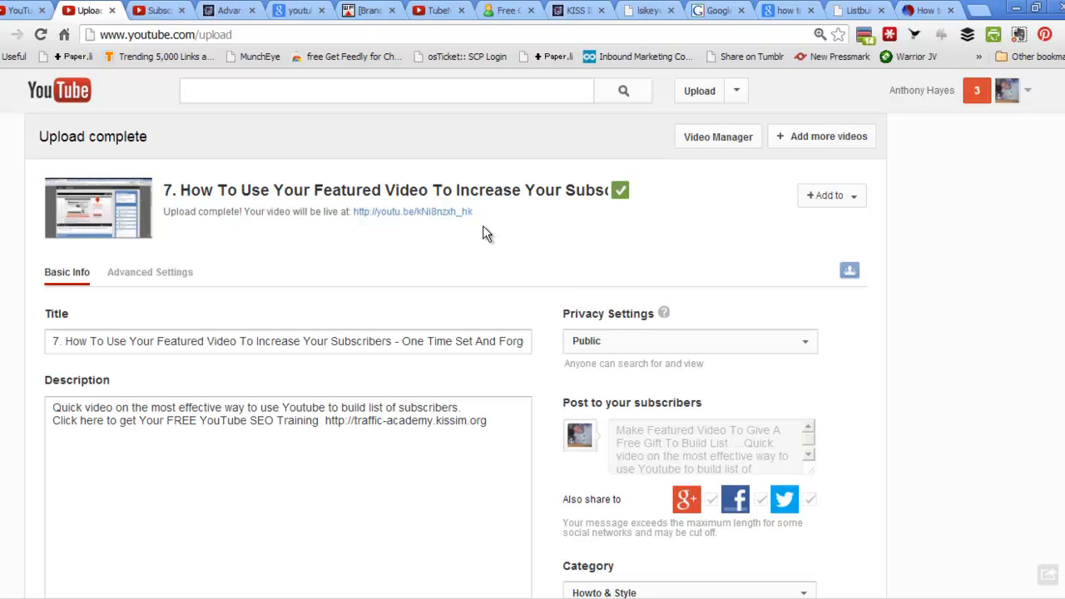
scroll(567, 314, down, 1)
scroll(567, 317, up, 1)
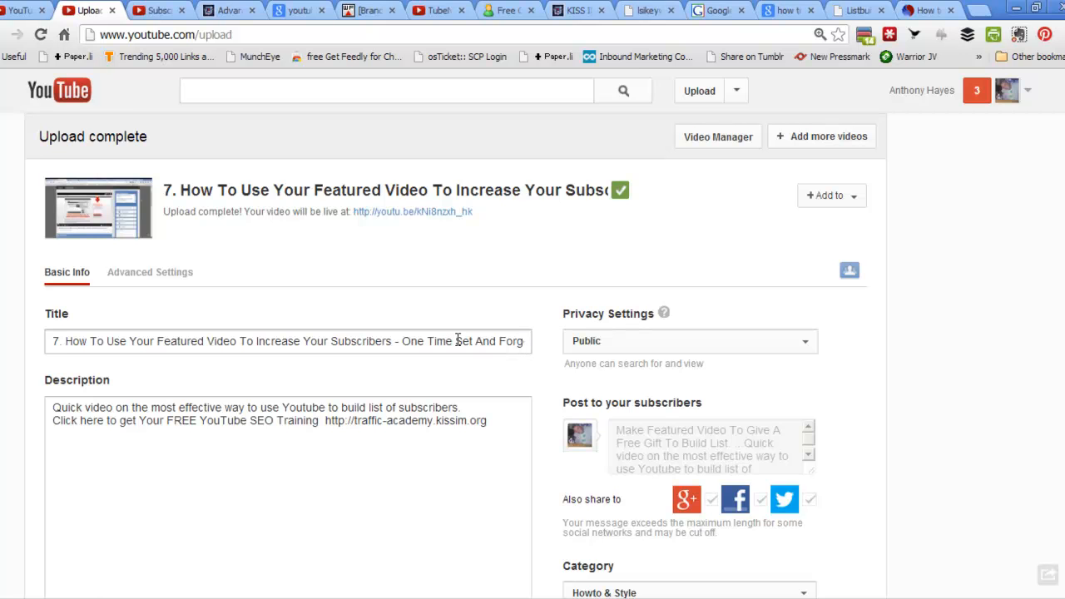
scroll(466, 341, down, 1)
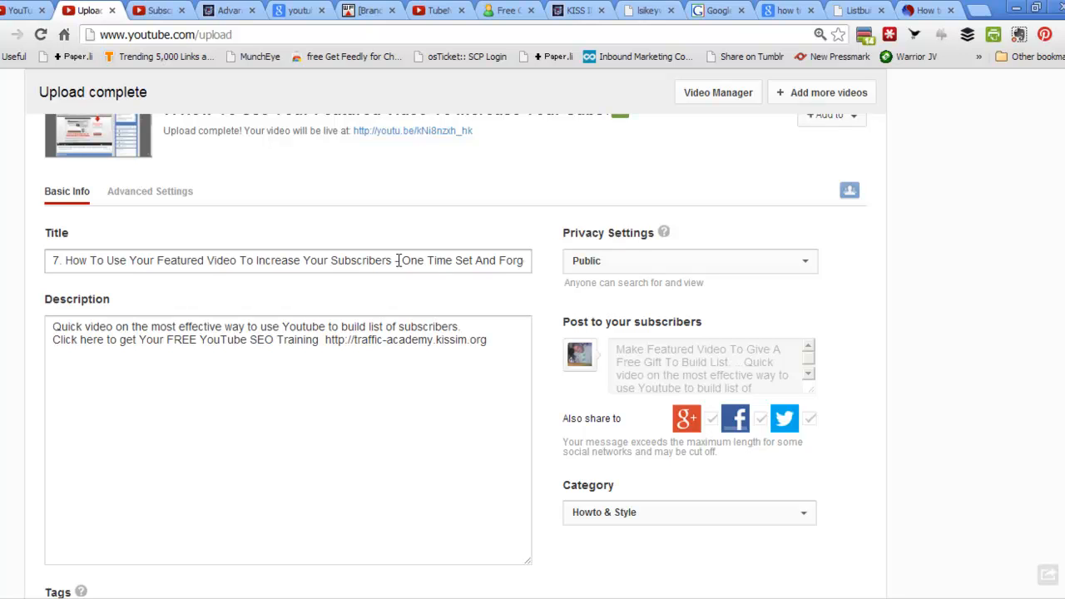
scroll(543, 304, down, 1)
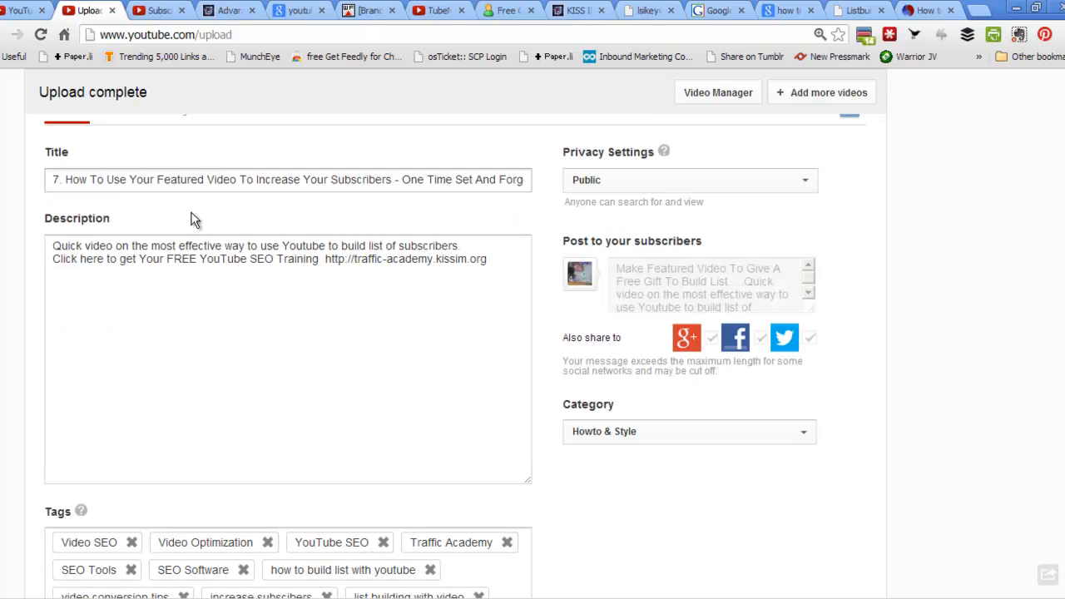
scroll(433, 241, down, 2)
scroll(433, 241, up, 1)
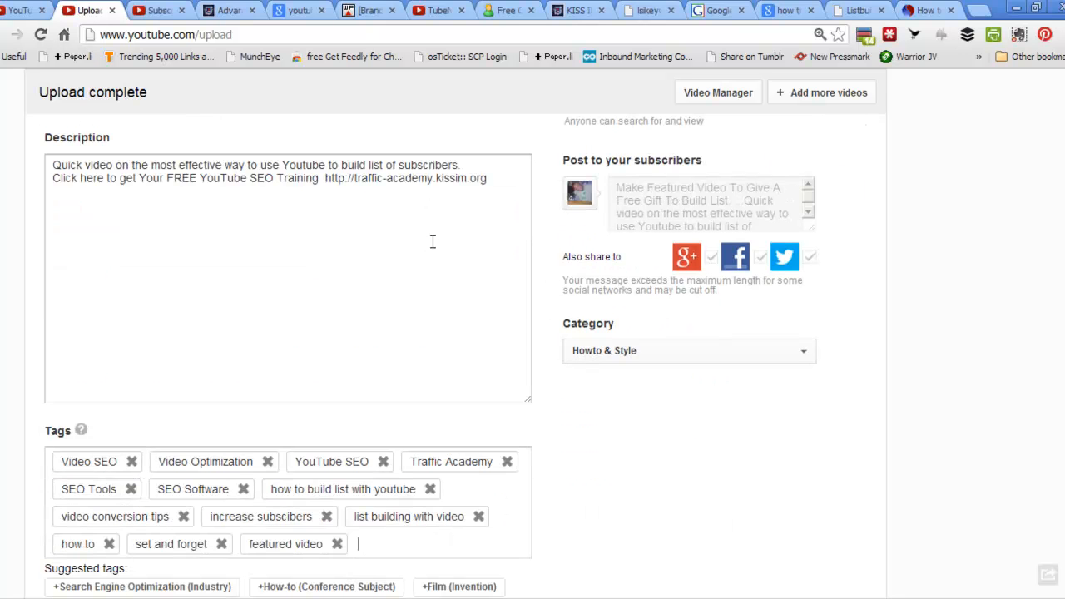
scroll(437, 242, down, 1)
scroll(437, 242, up, 2)
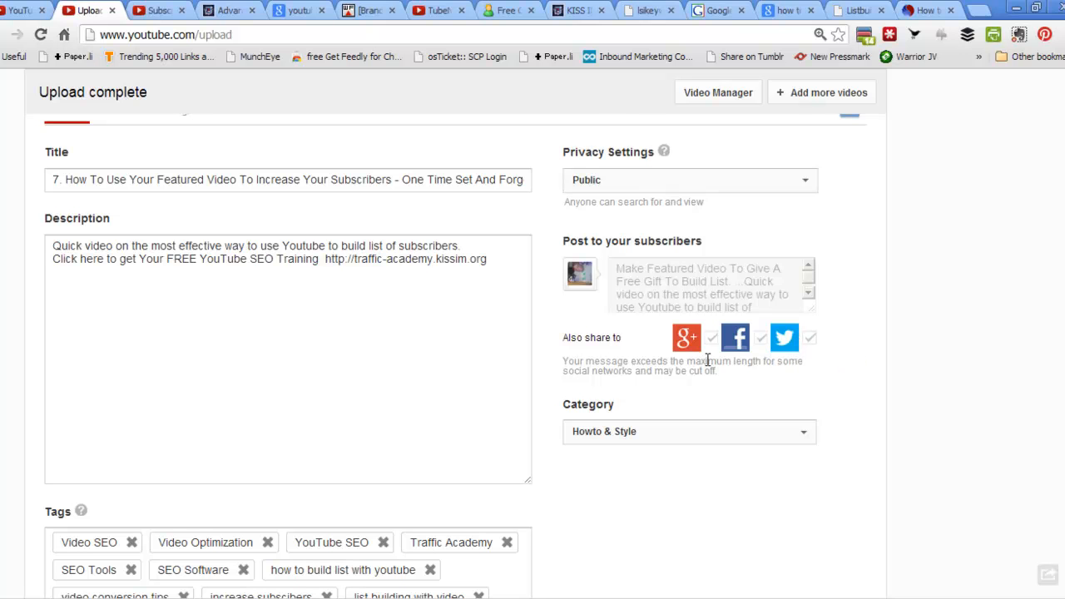
scroll(889, 440, down, 1)
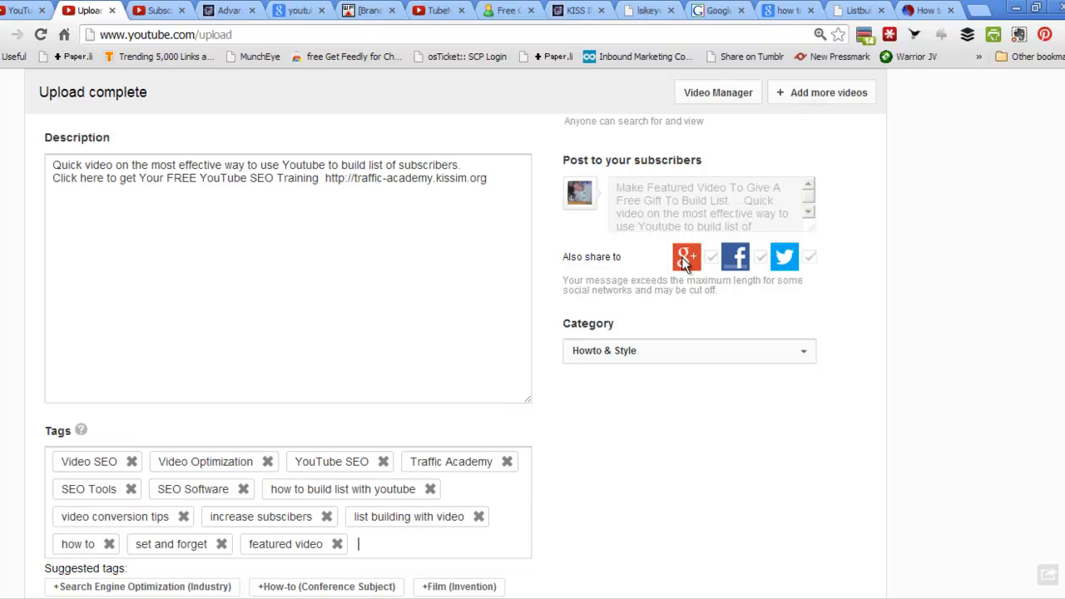
scroll(890, 246, down, 1)
scroll(890, 245, up, 1)
scroll(482, 192, down, 1)
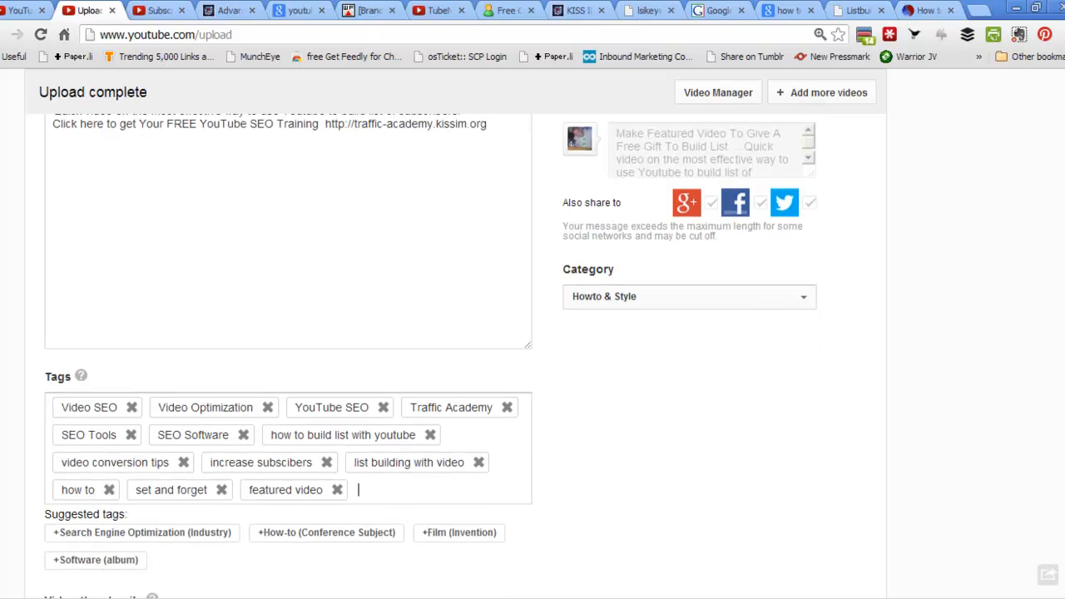
Add a new line at the end of the video description, after the traffic-academy.kissim.org link.
scroll(483, 191, up, 2)
click(518, 206)
click(517, 199)
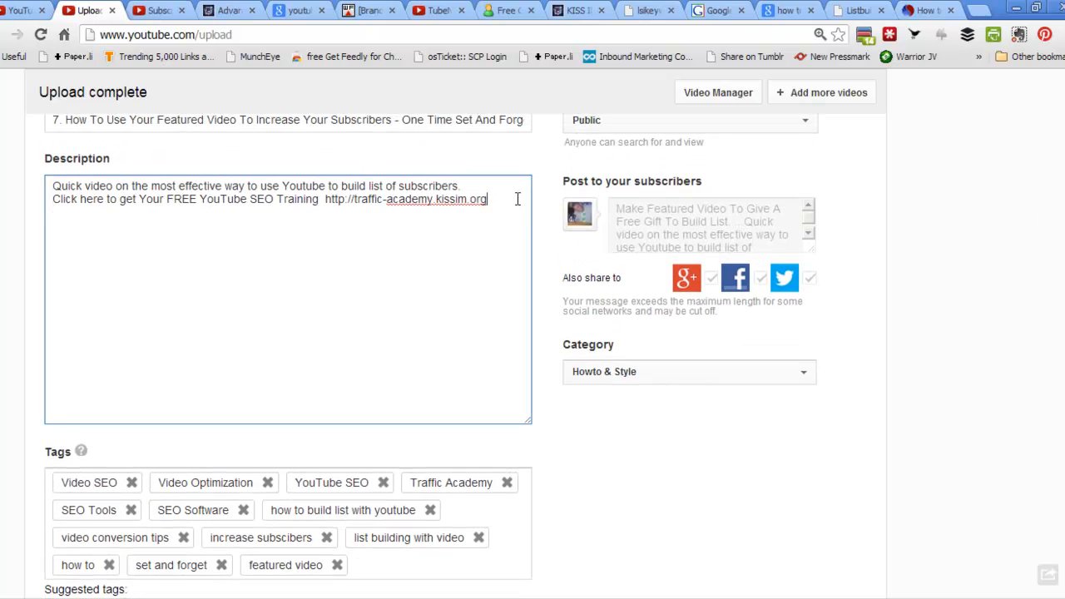
scroll(491, 222, up, 2)
scroll(522, 220, down, 3)
scroll(521, 225, up, 2)
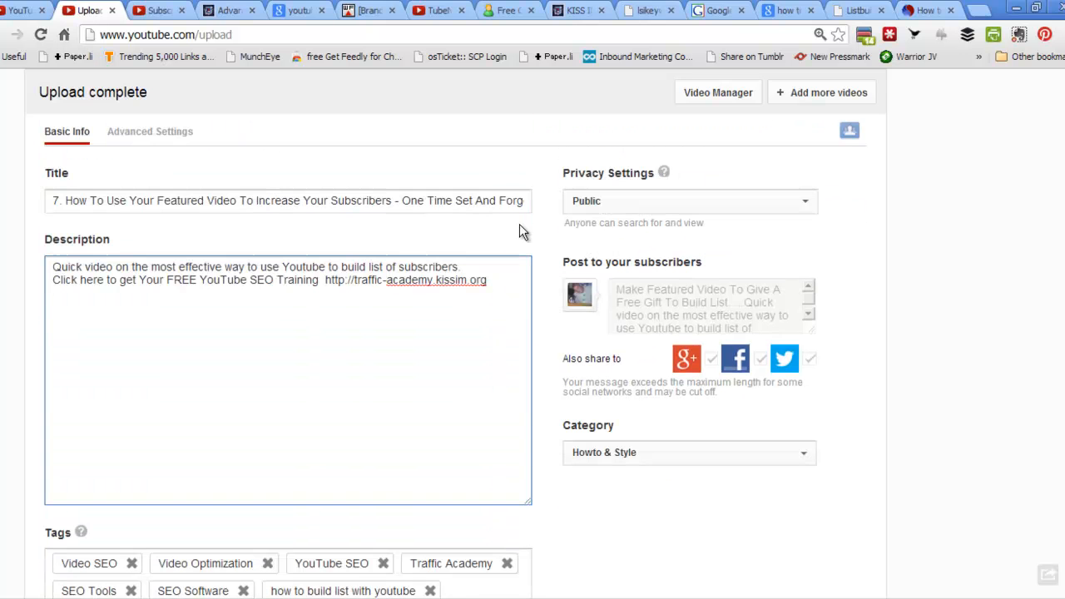
key(Return)
scroll(521, 225, down, 1)
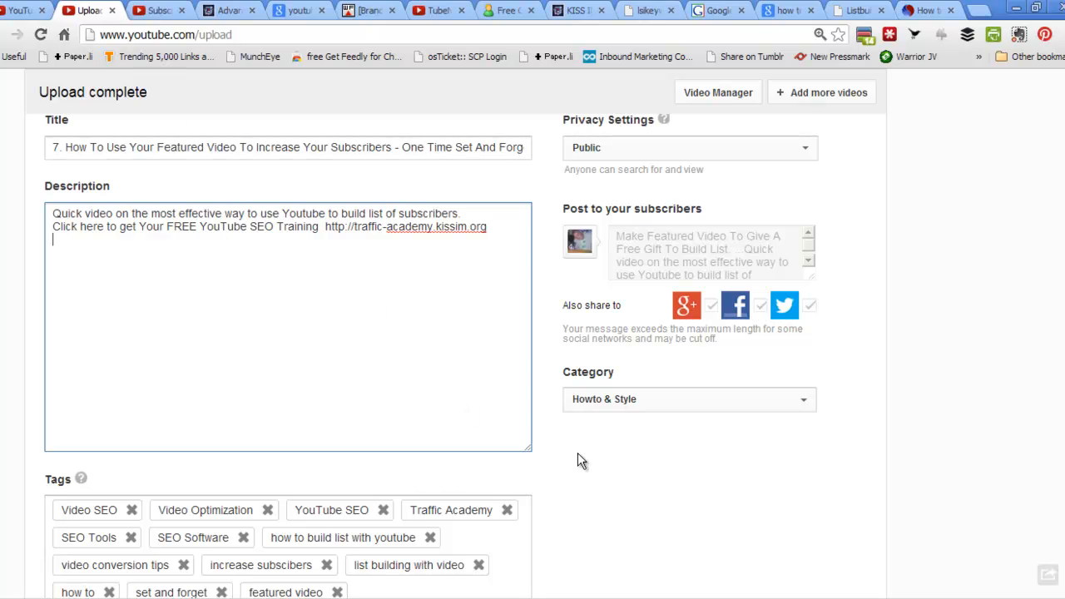
scroll(466, 333, down, 1)
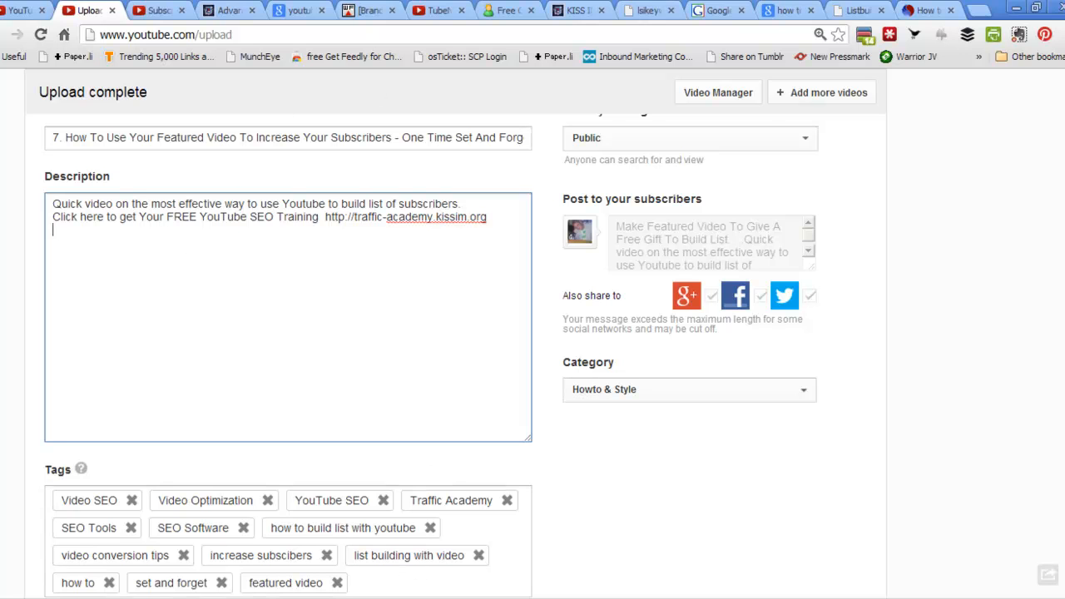
click(393, 587)
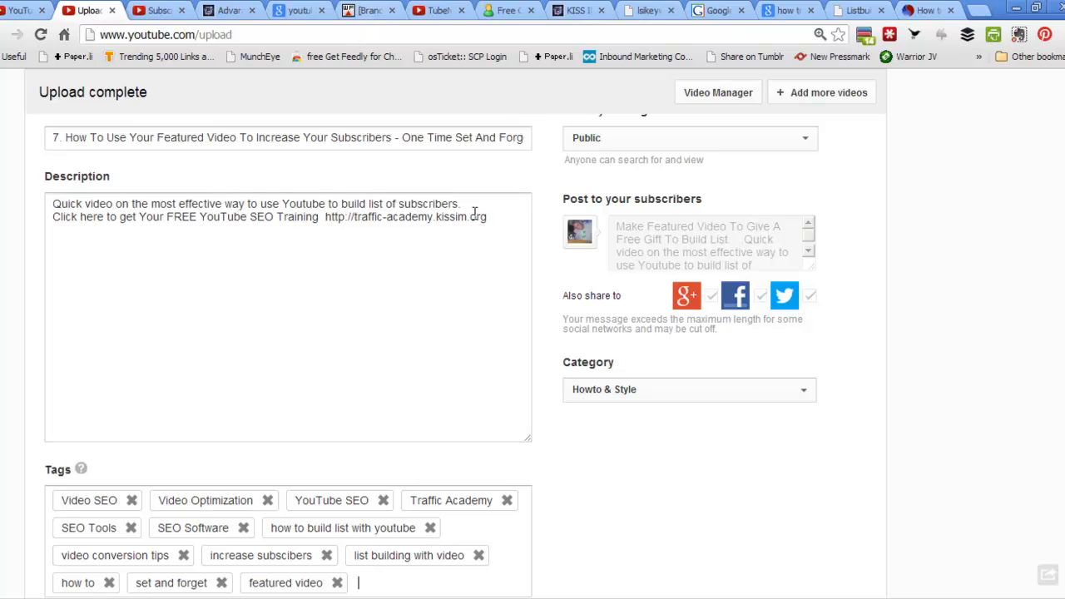
Switch to the AdWords Keyword Tool and examine competition and monthly searches for the listed search terms and keyword ideas.
click(718, 13)
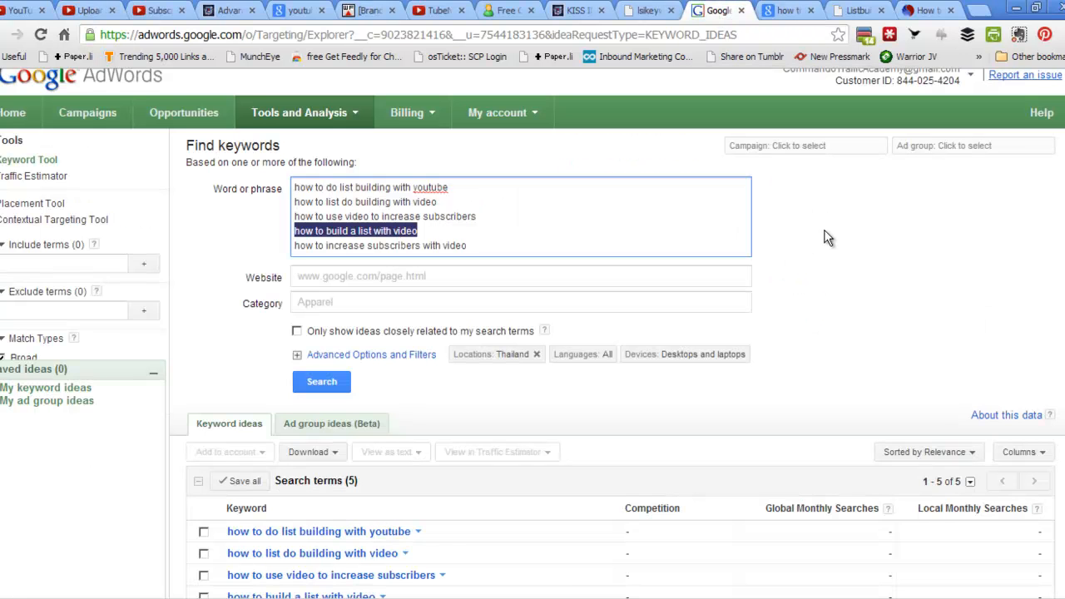
scroll(824, 236, up, 1)
click(564, 226)
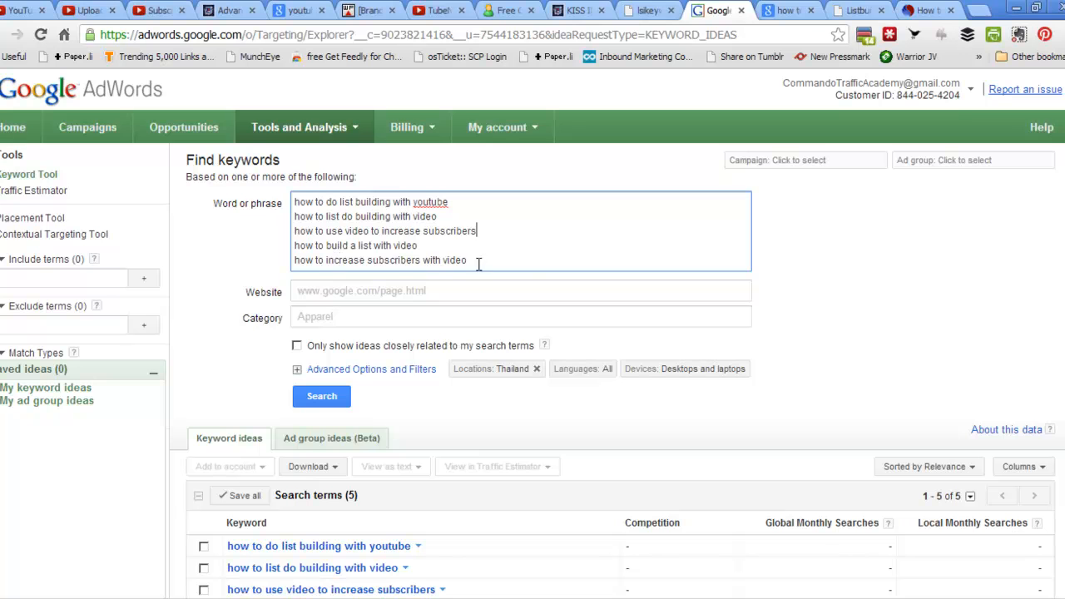
scroll(851, 340, down, 1)
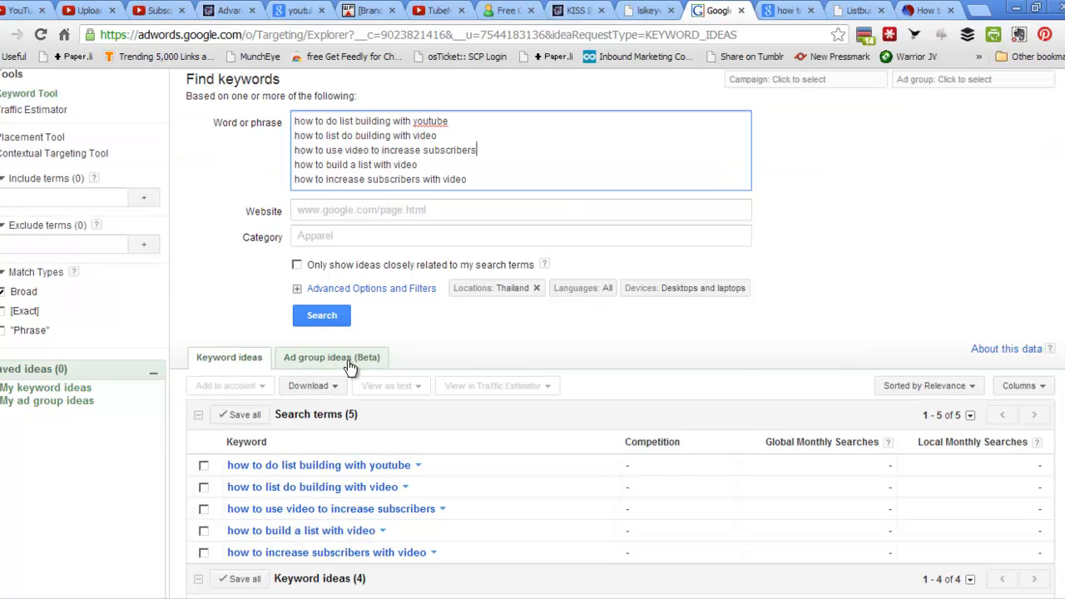
scroll(533, 348, down, 2)
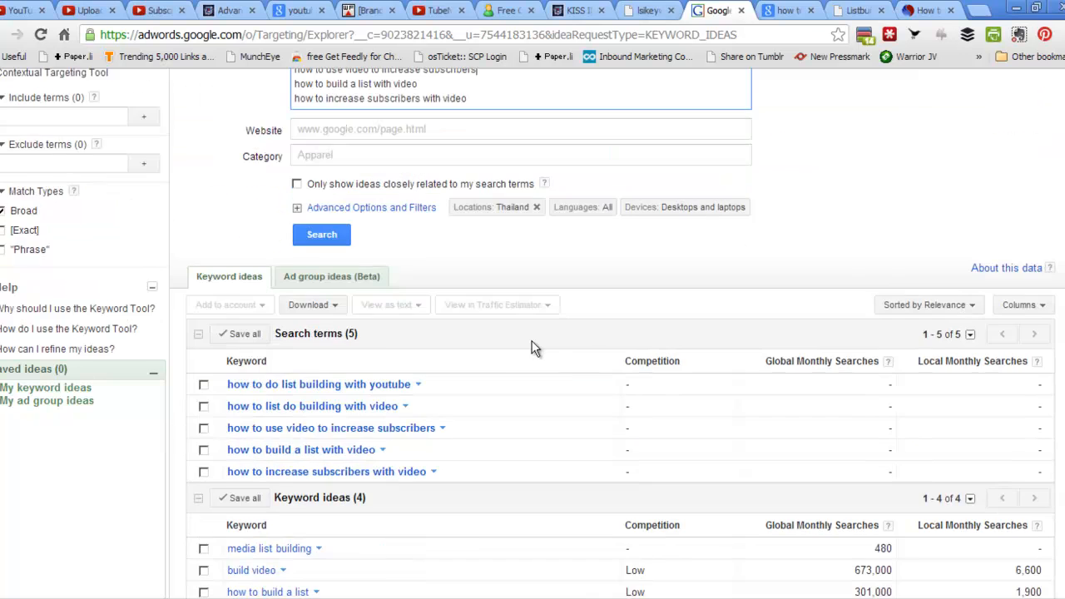
scroll(532, 340, down, 1)
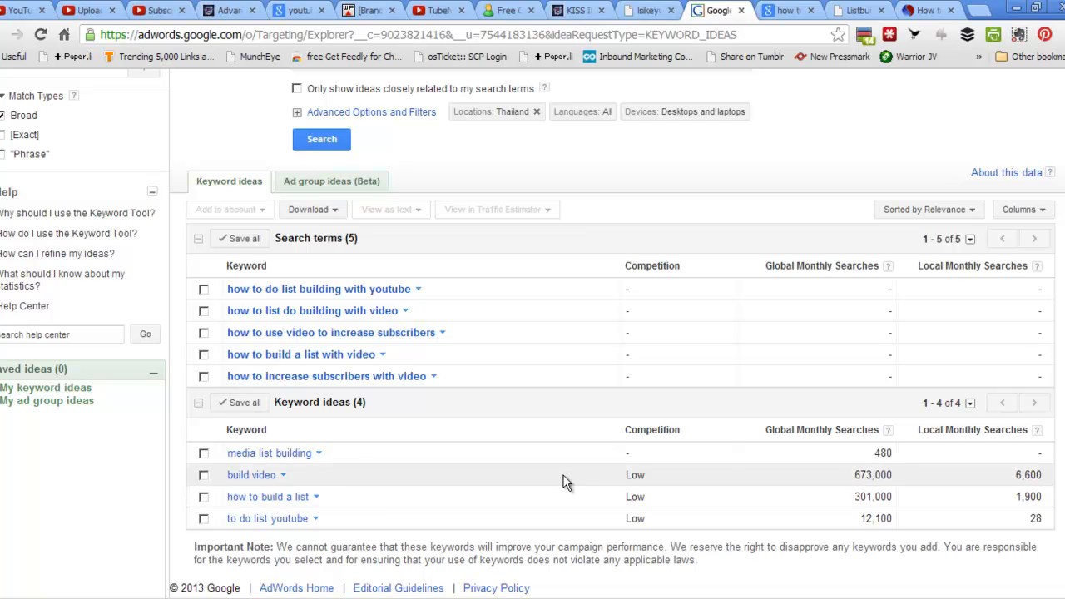
scroll(561, 475, up, 3)
Return to the YouTube upload page and add the tag "How to build a list" to the video.
click(89, 12)
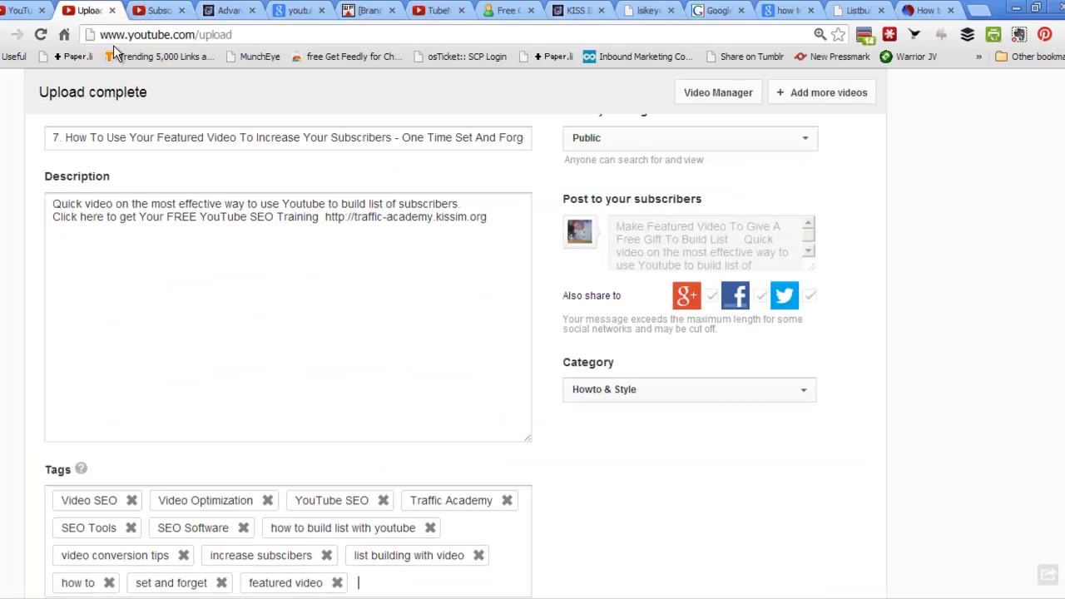
scroll(309, 309, up, 1)
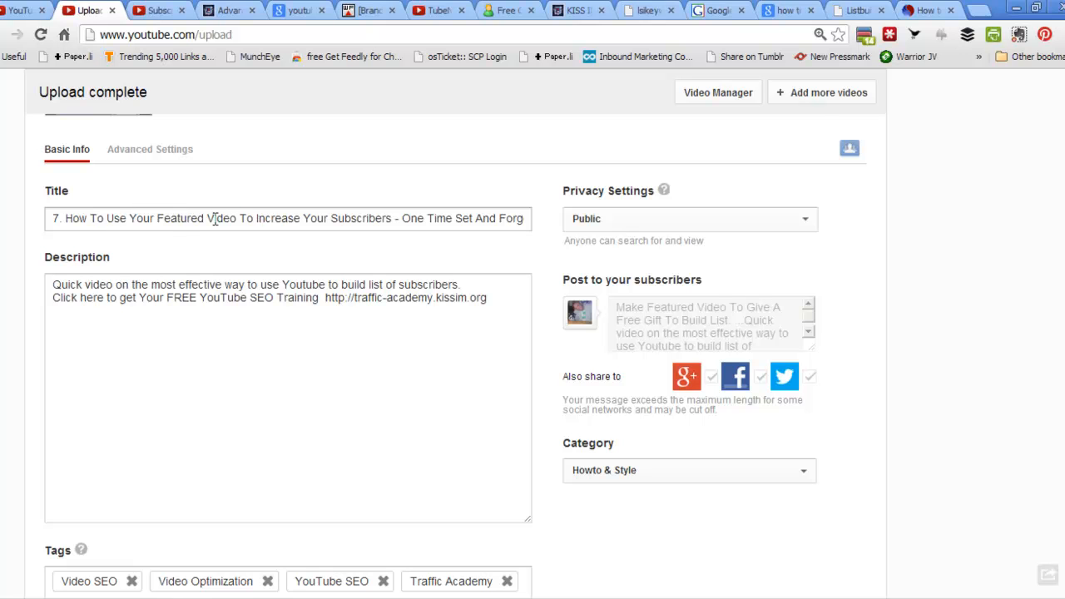
scroll(238, 219, down, 4)
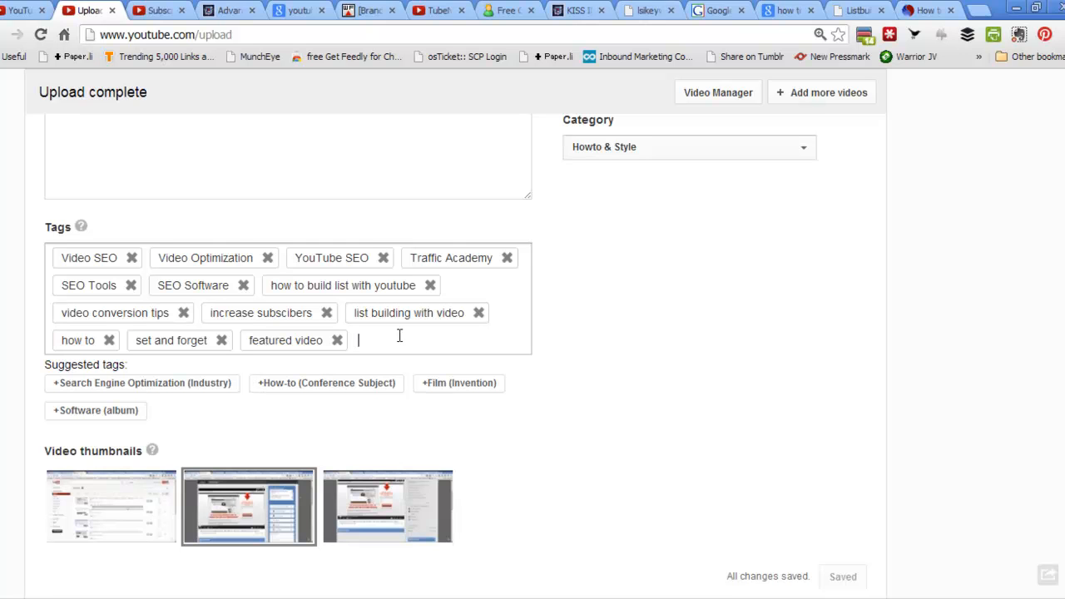
text(How to build a list)
key(Return)
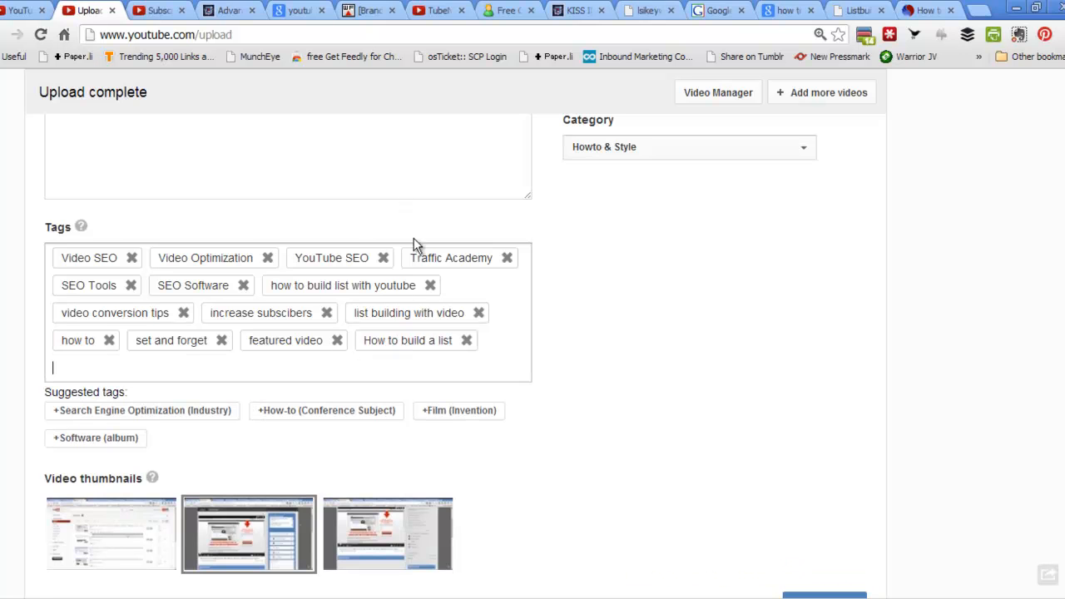
In the video title, replace "Use Your" with "Build A List Using" in front of "Featured Video".
scroll(409, 234, up, 1)
scroll(406, 227, up, 4)
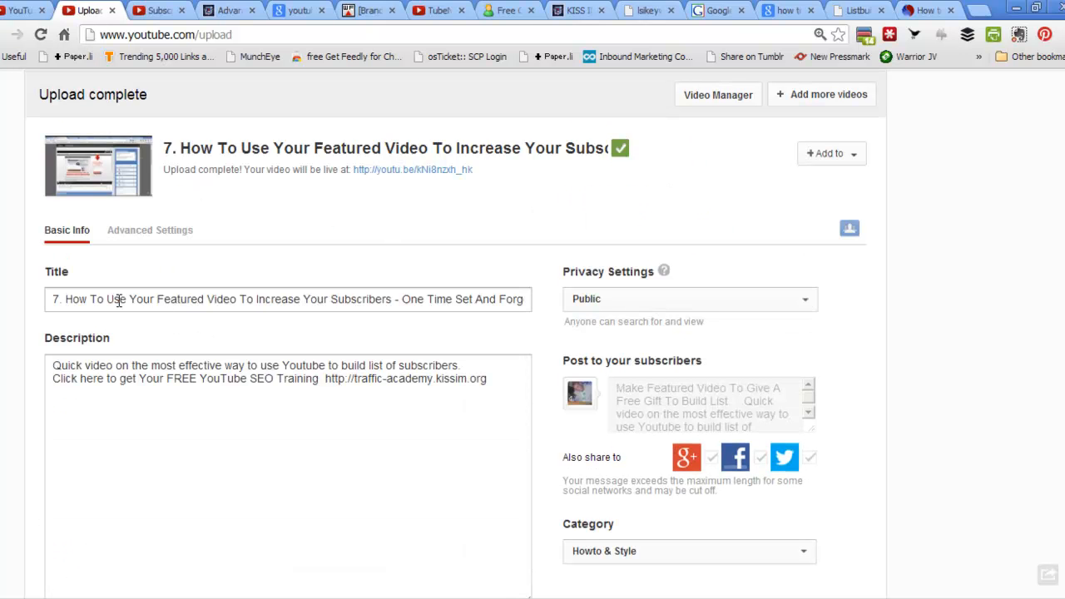
drag(157, 298, 104, 293)
text(Build A List)
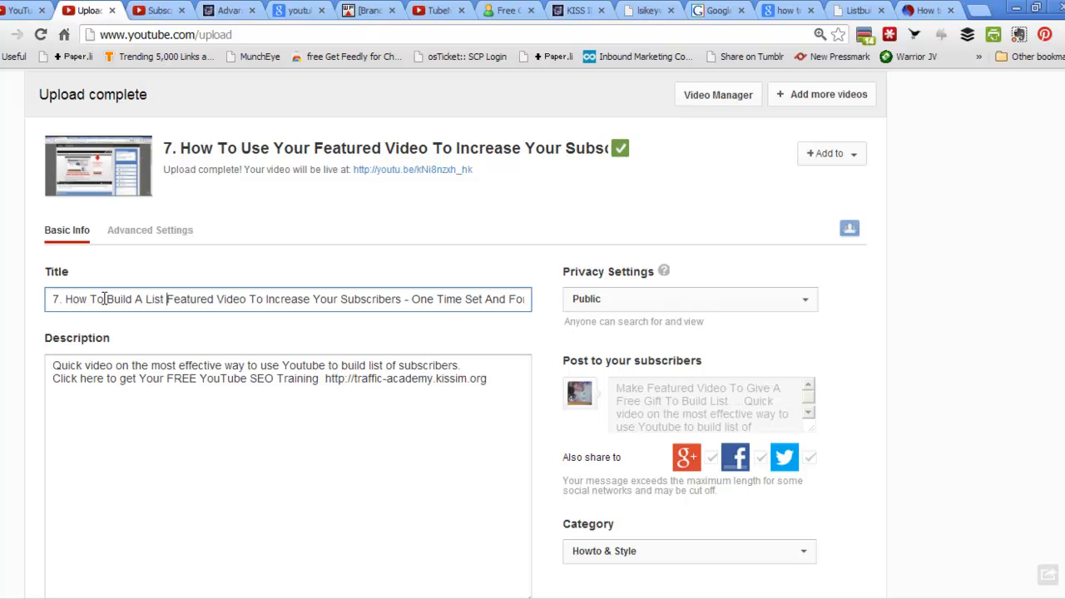
text( Using)
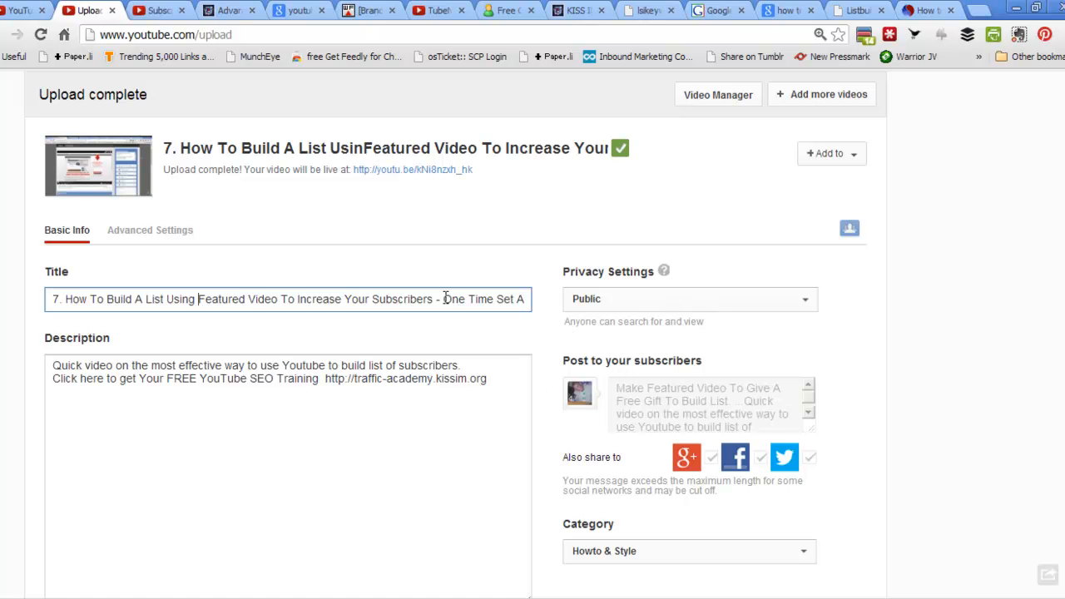
drag(441, 299, 544, 300)
click(482, 304)
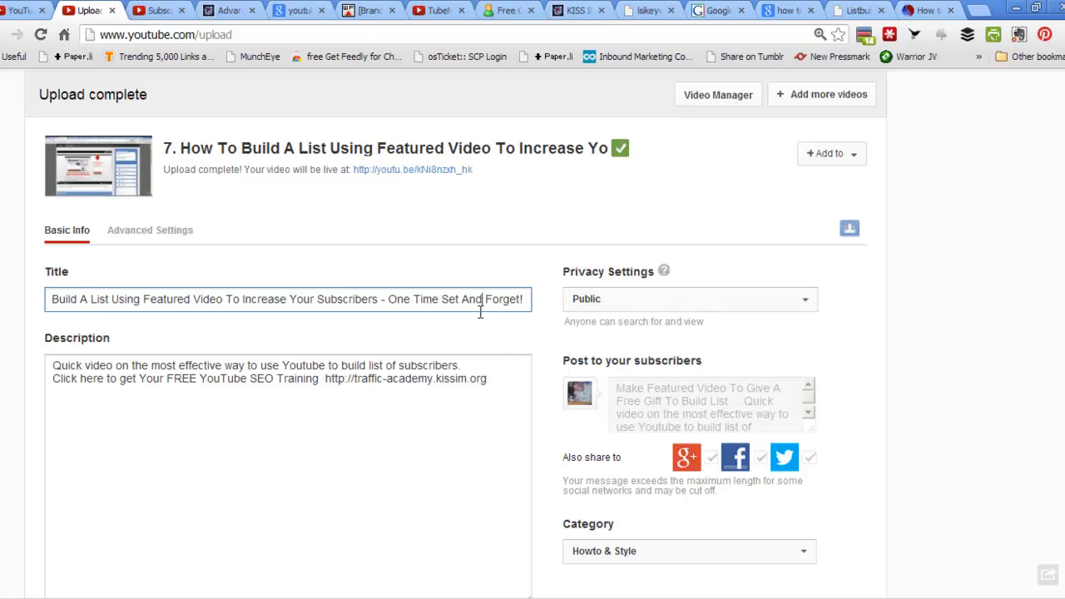
Copy the video title without its leading "7." and paste it at the start of the description.
drag(392, 299, 12, 289)
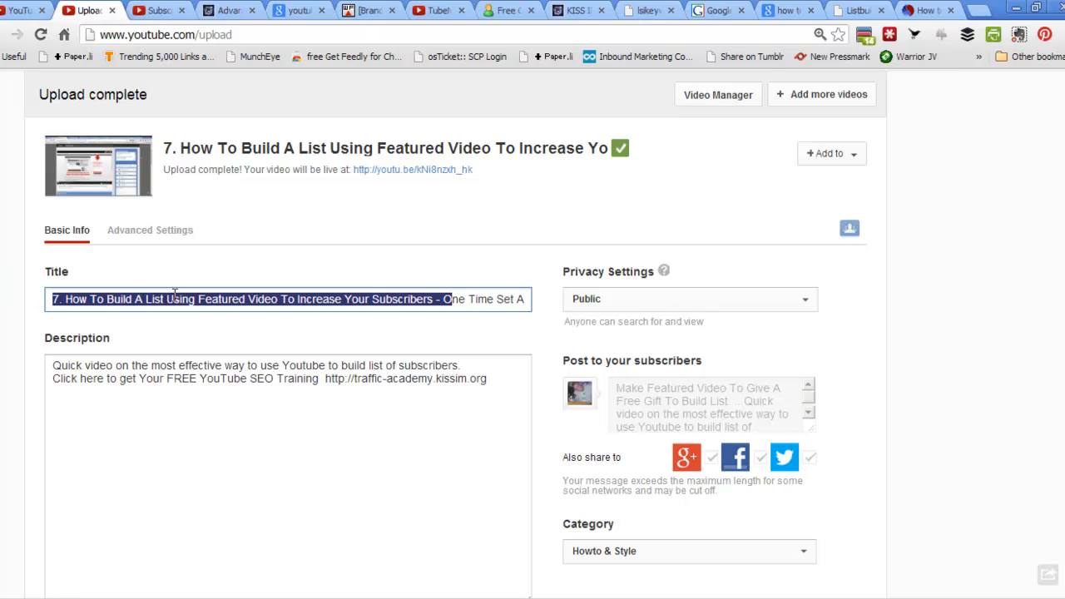
click(55, 365)
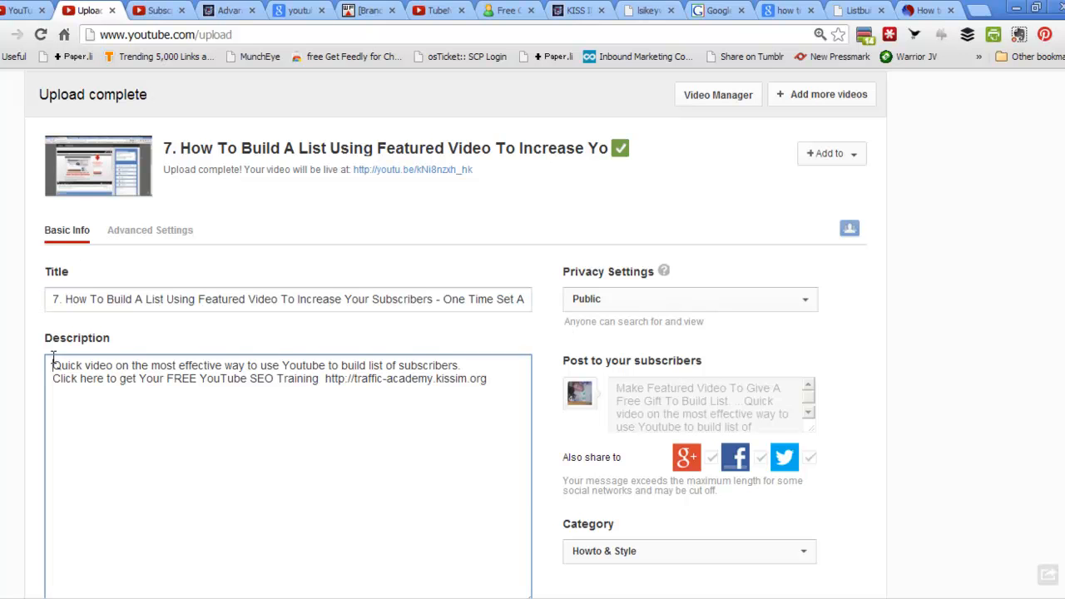
click(67, 301)
drag(67, 301, 623, 303)
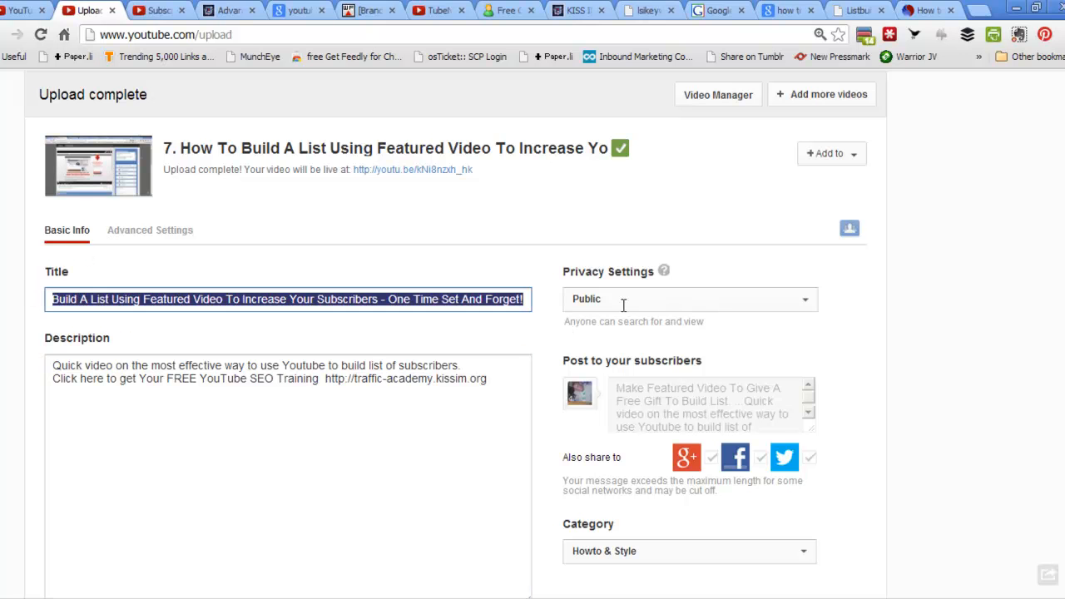
right_click(458, 290)
click(516, 353)
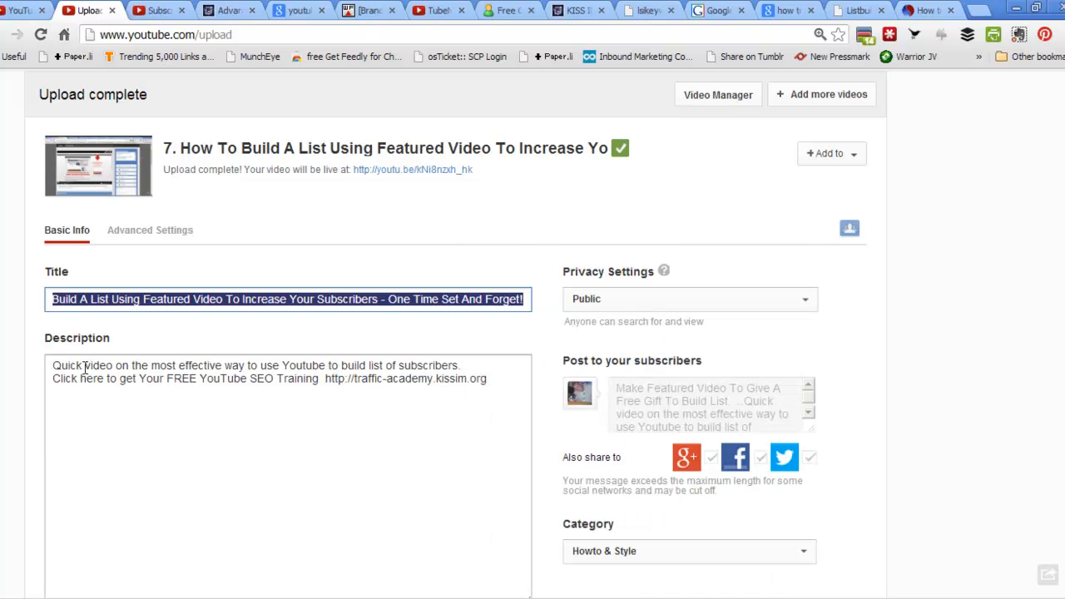
click(54, 365)
key(ctrl+v)
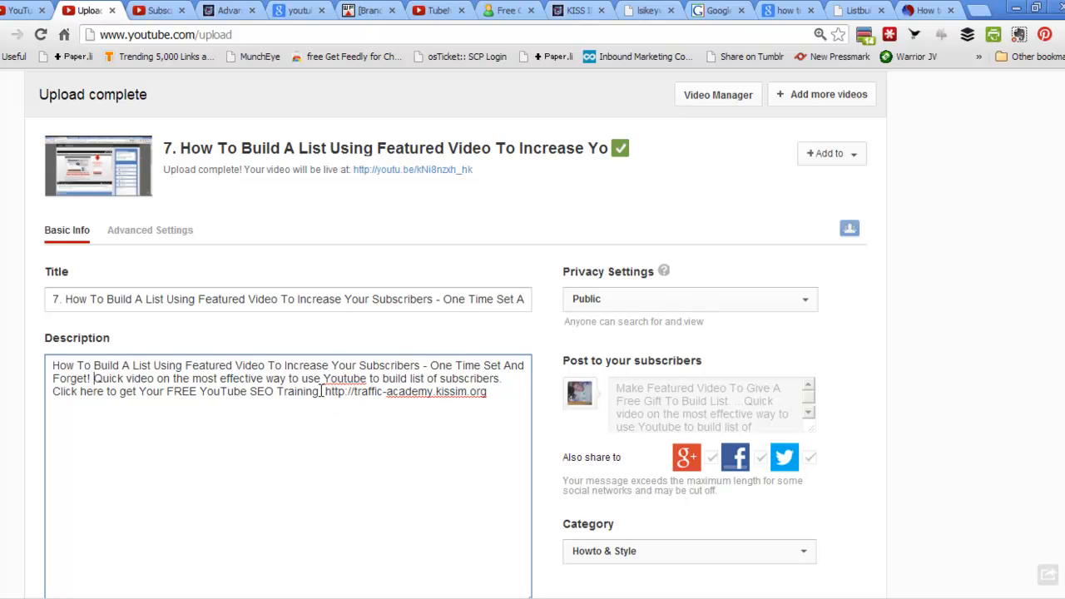
In the description, move the "Quick video on the most effective way" sentence below the training link and join the "Click here" line to the opening sentence.
drag(513, 379, 94, 378)
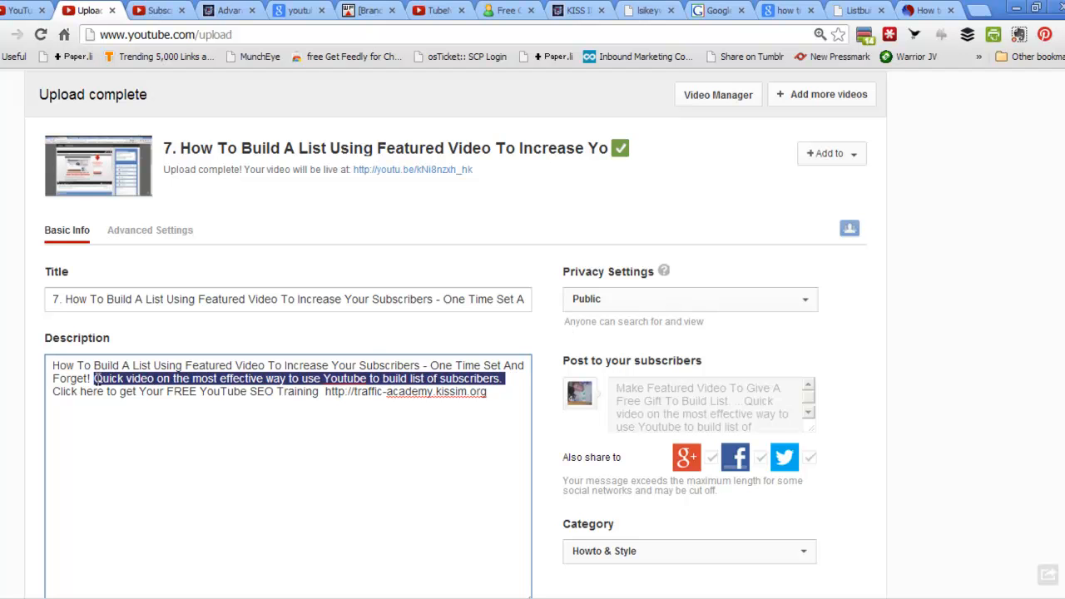
right_click(94, 378)
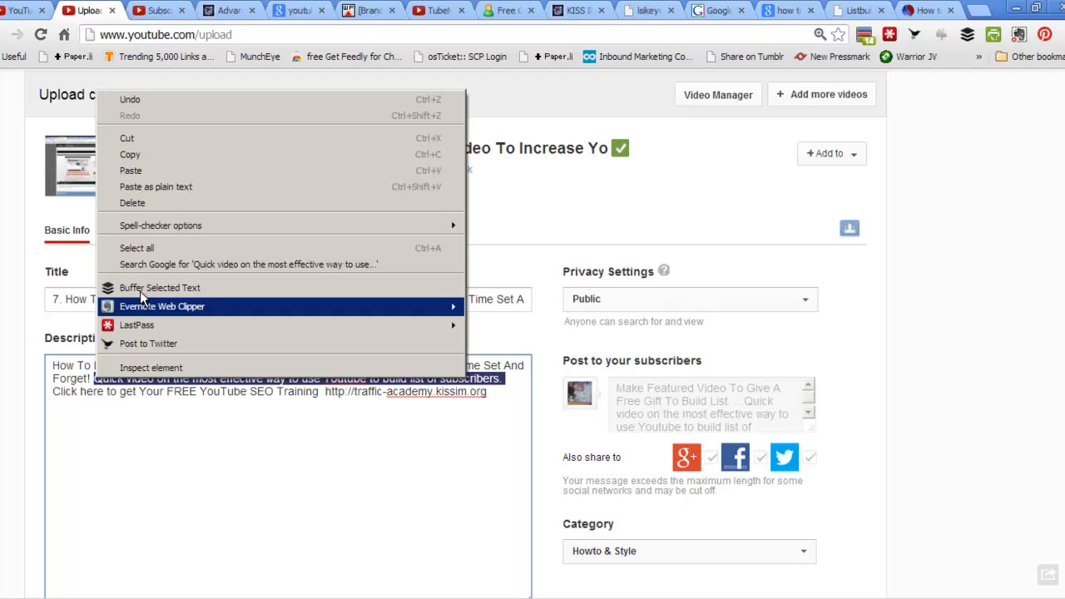
click(148, 138)
click(52, 392)
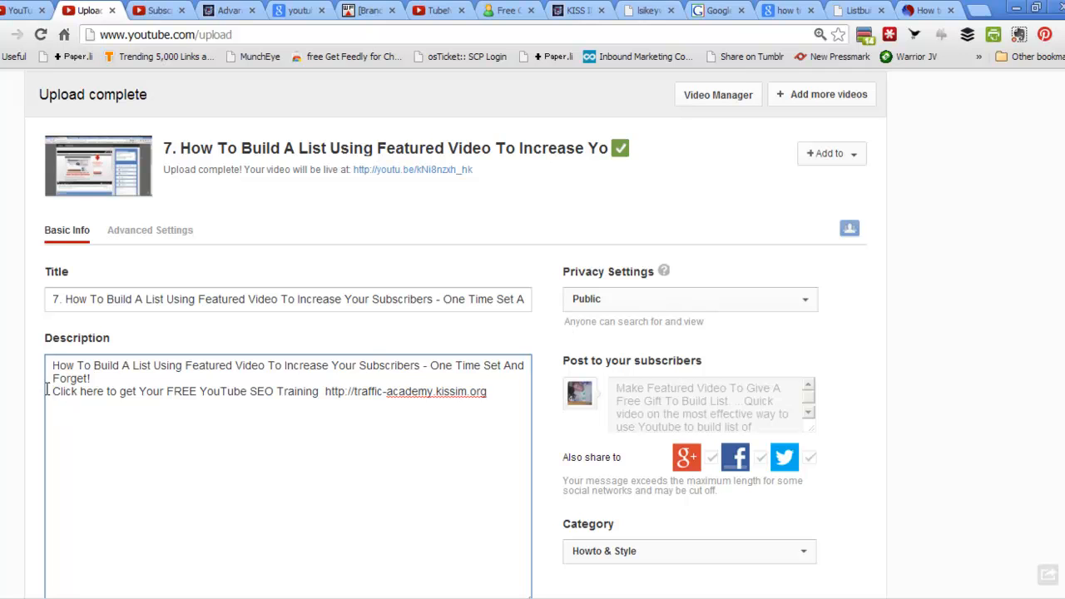
key(BackSpace)
click(187, 391)
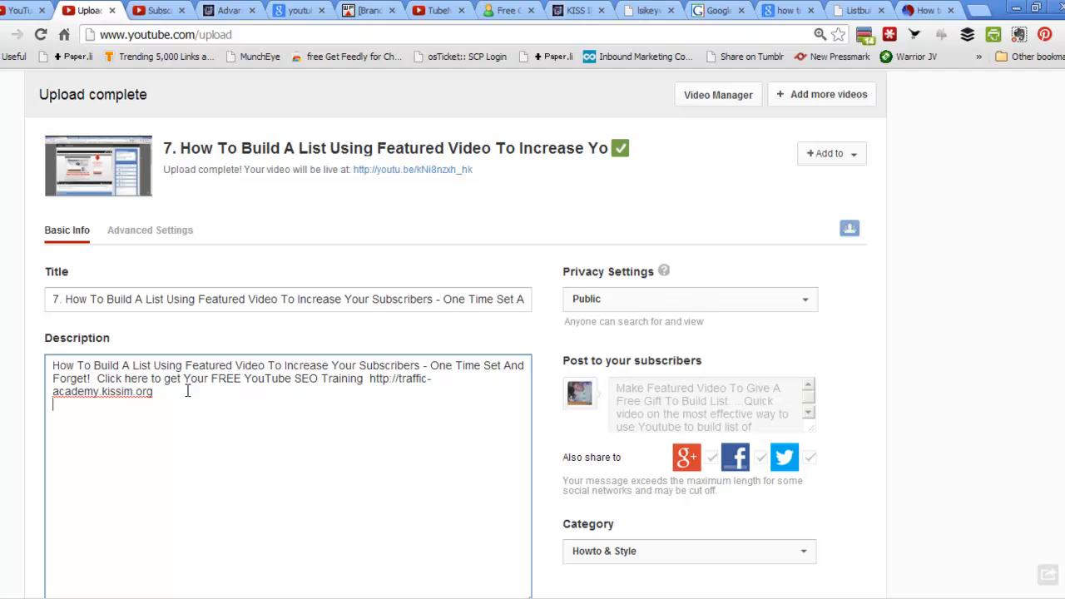
key(ctrl+v)
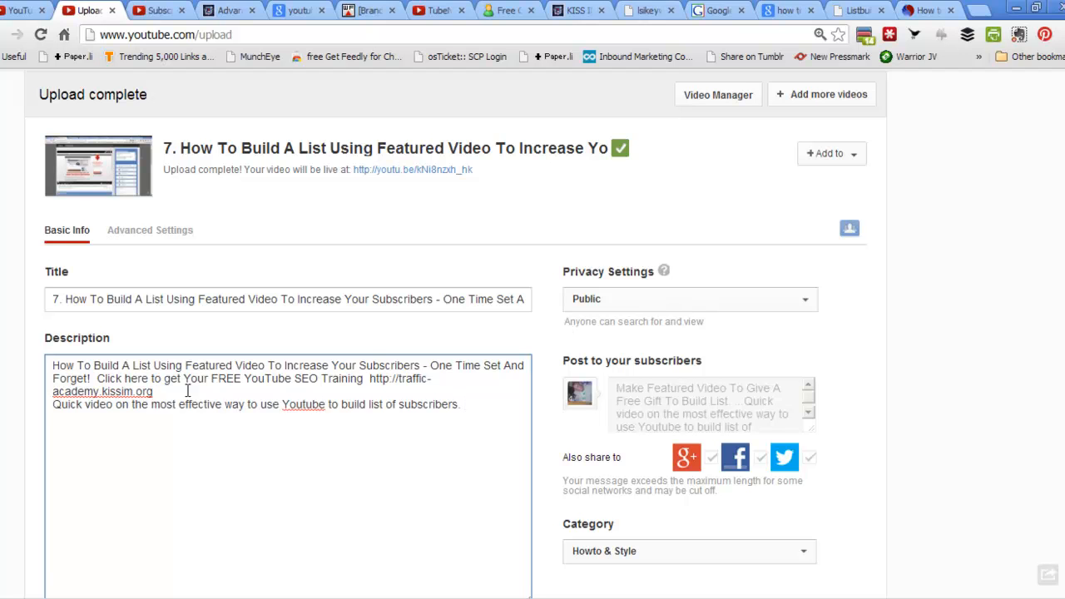
Correct the spelling of "Youtube" to "YouTube" in the last sentence of the description.
right_click(322, 406)
click(302, 423)
right_click(300, 406)
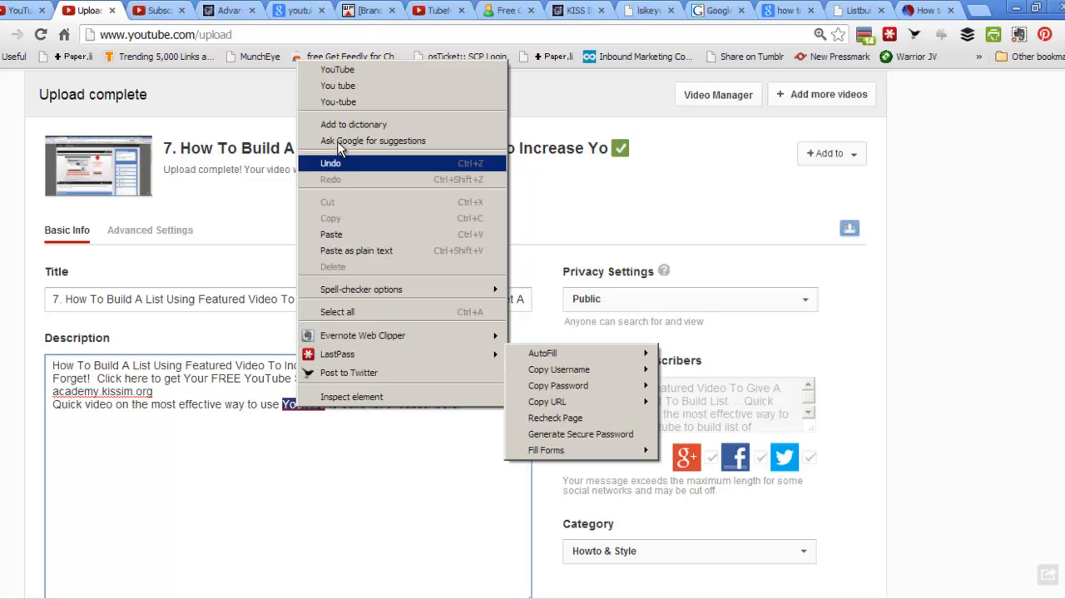
click(341, 70)
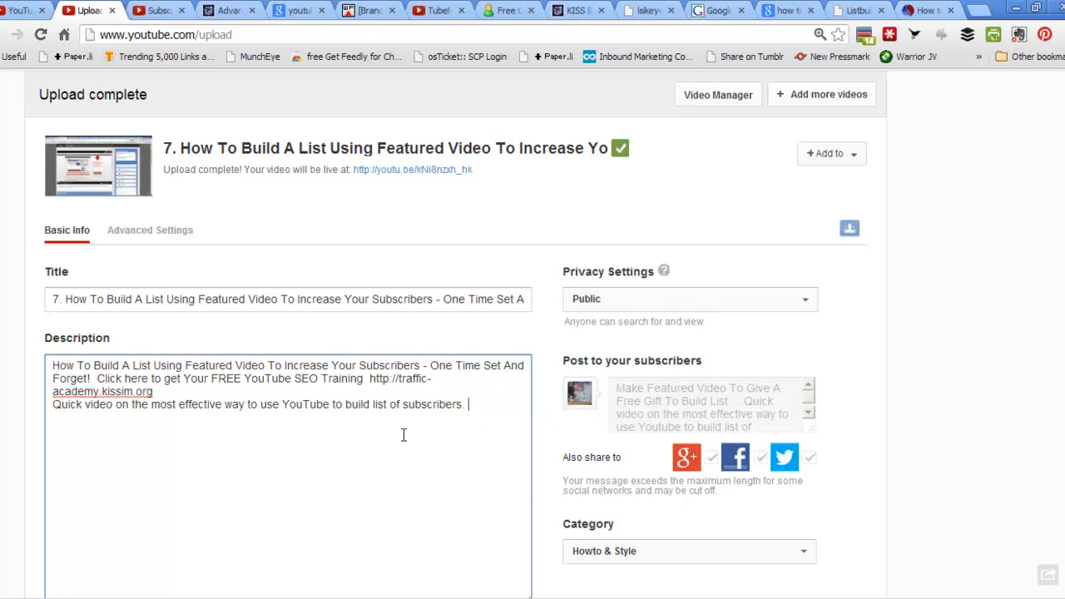
Add the tag "how to build a list with youtube" to the video, copying its phrase "how to build a list with".
scroll(403, 434, down, 5)
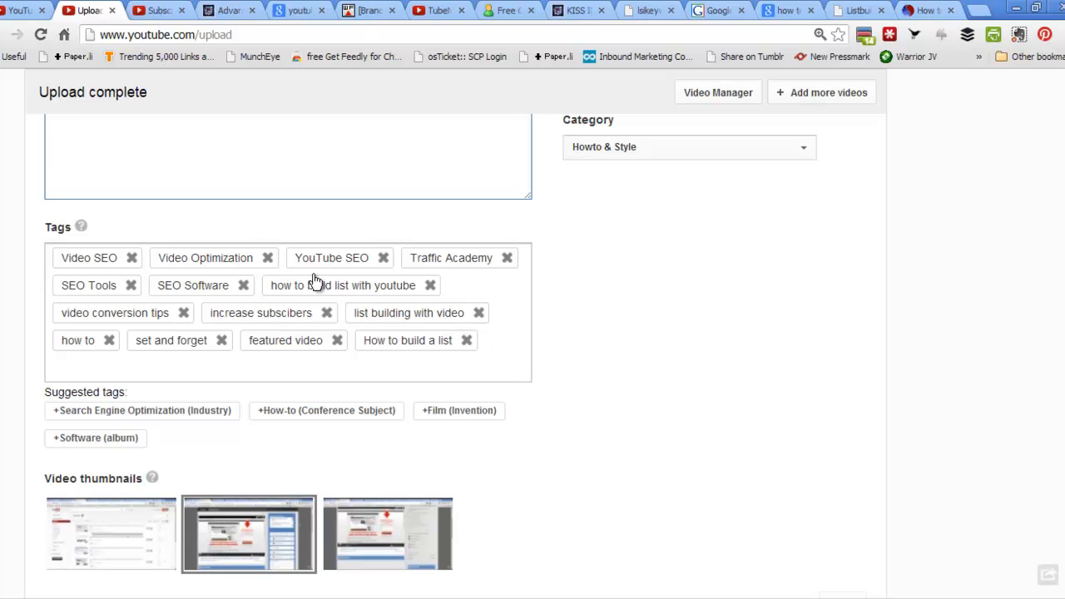
click(508, 355)
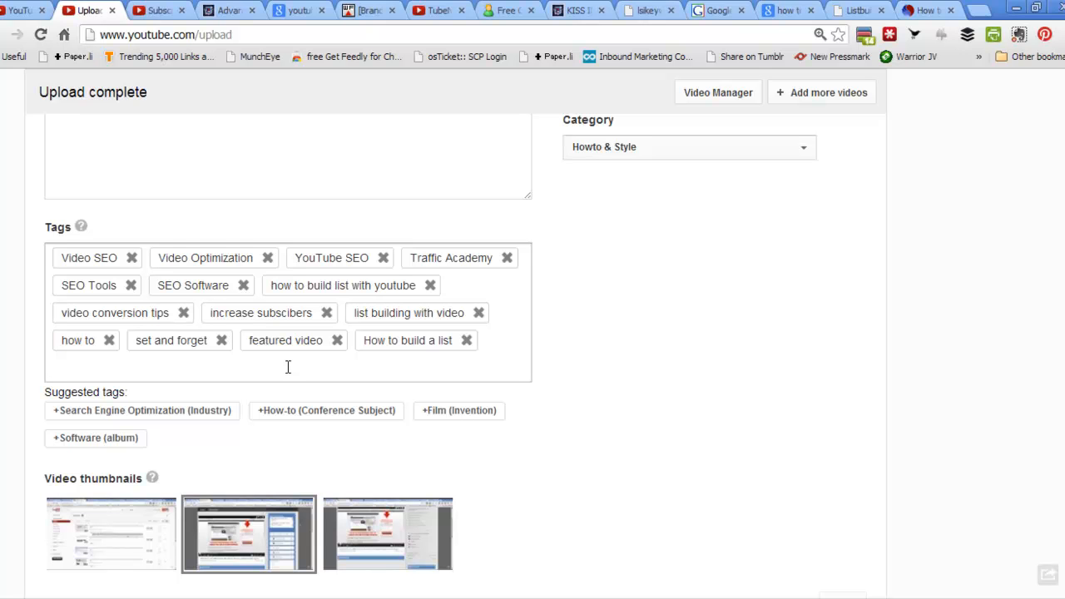
text(how )
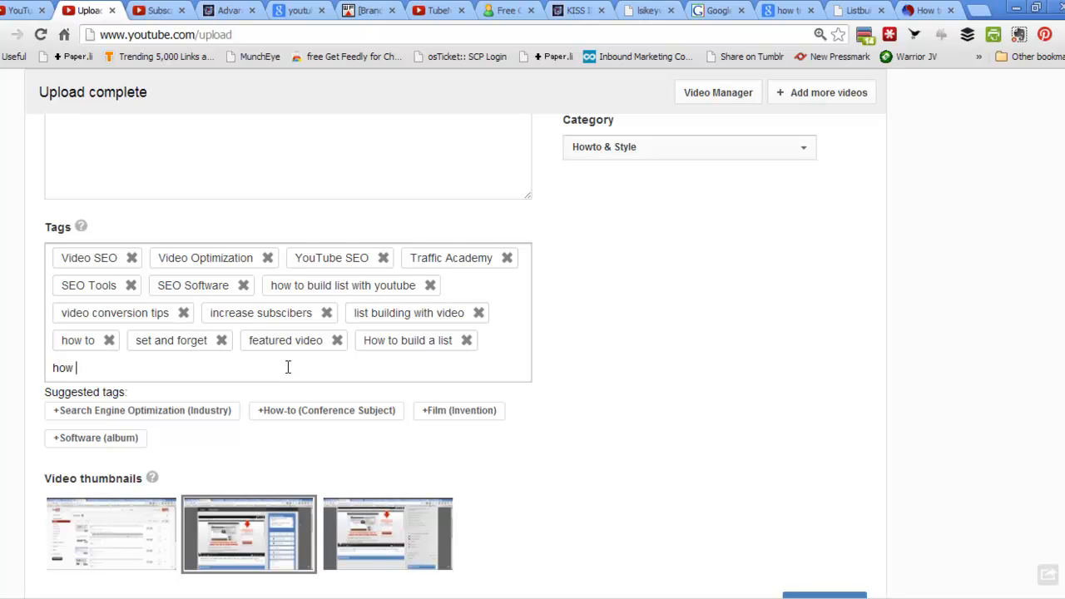
text(to buidl)
key(BackSpace)
key(BackSpace)
text(ld a list with )
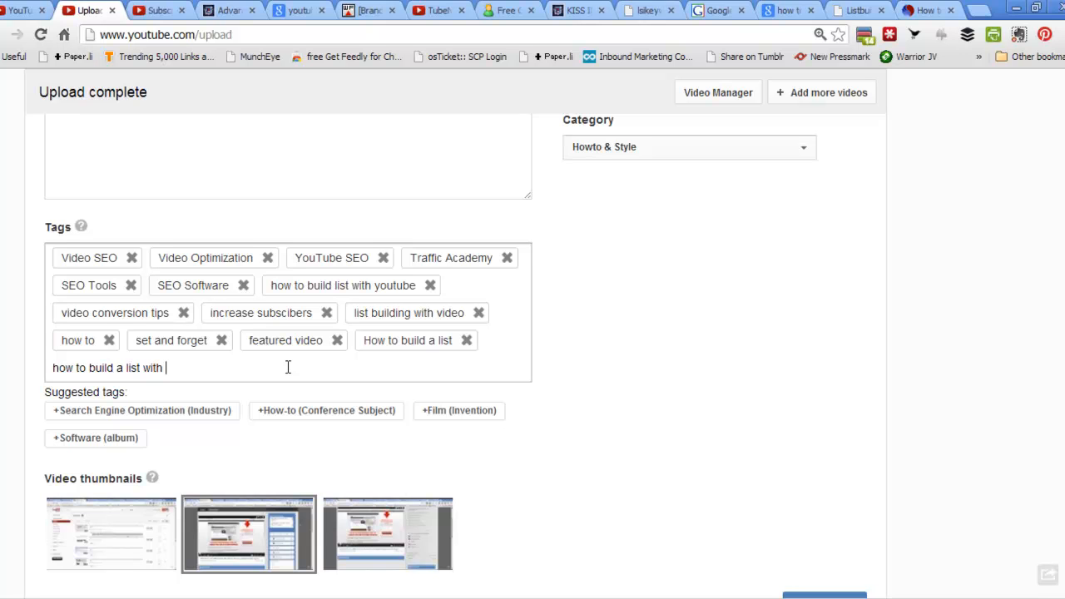
text(youtube)
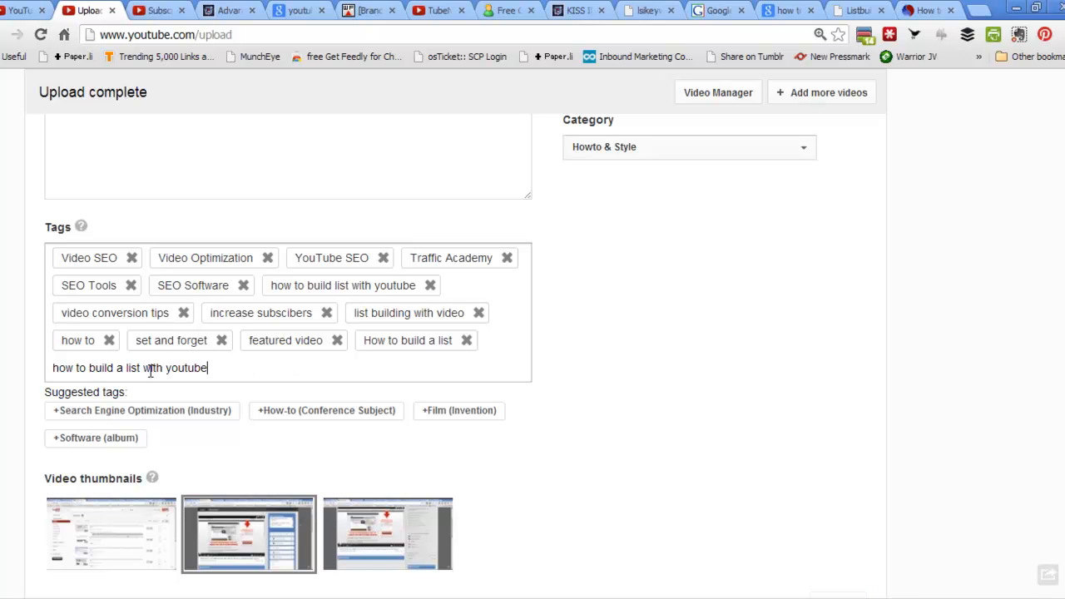
drag(166, 368, 44, 371)
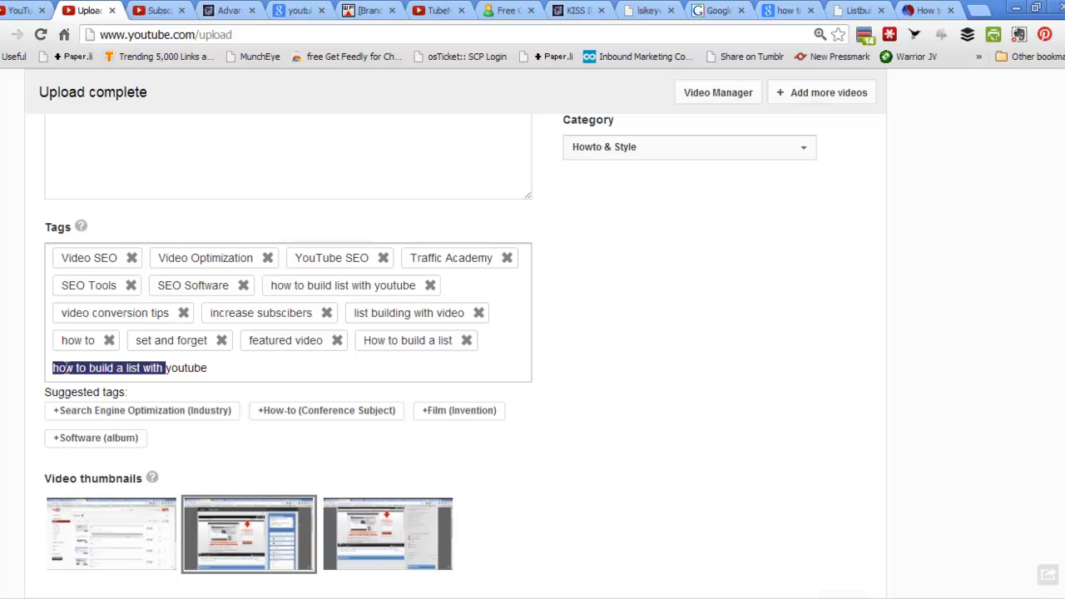
right_click(67, 368)
click(196, 147)
triple_click(248, 375)
click(231, 369)
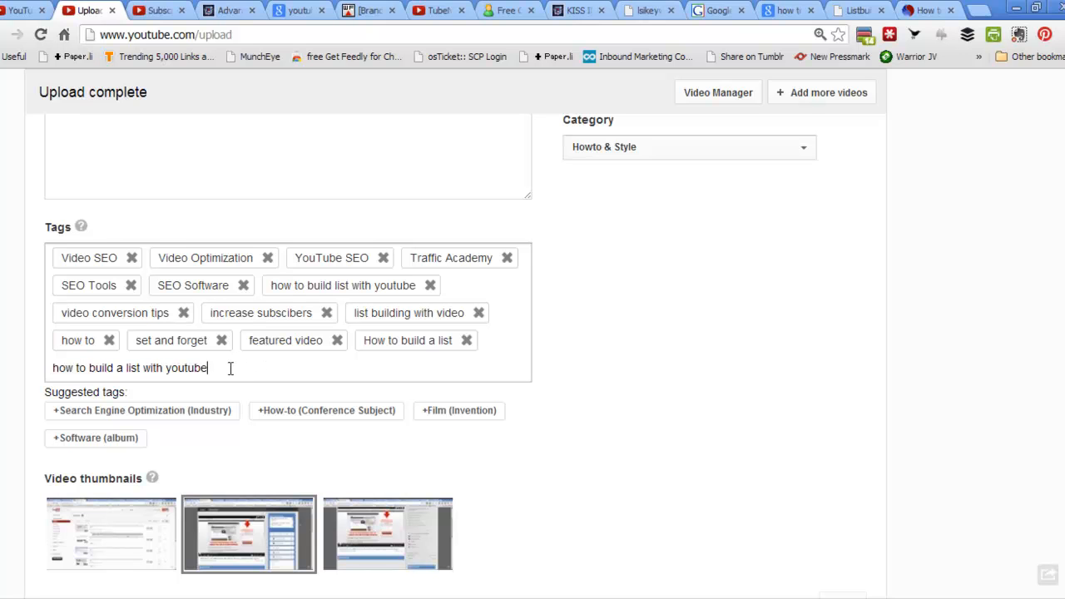
key(Return)
key(ctrl+v)
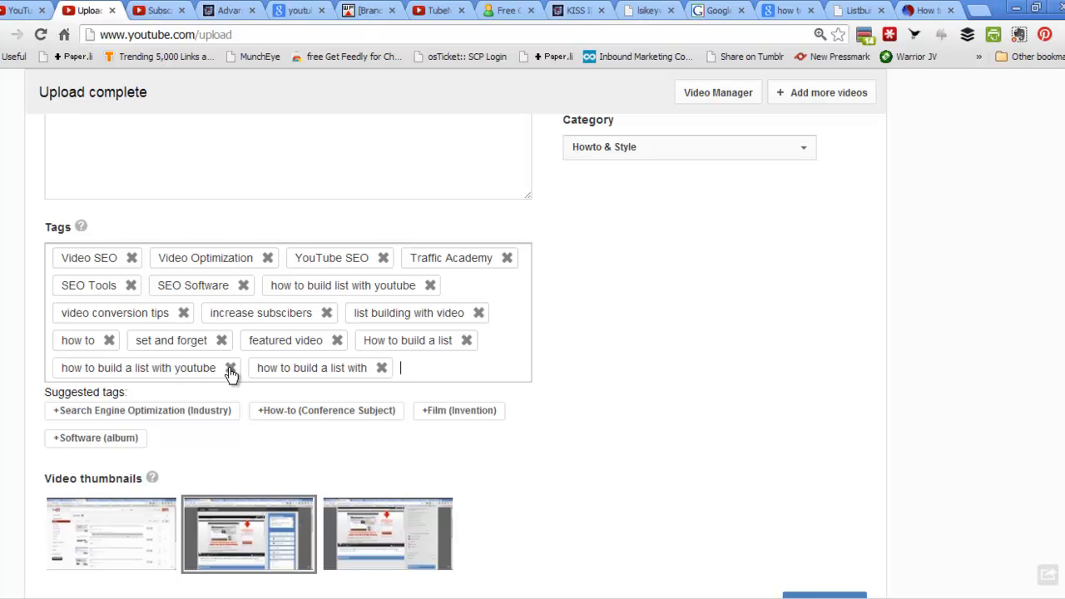
click(382, 370)
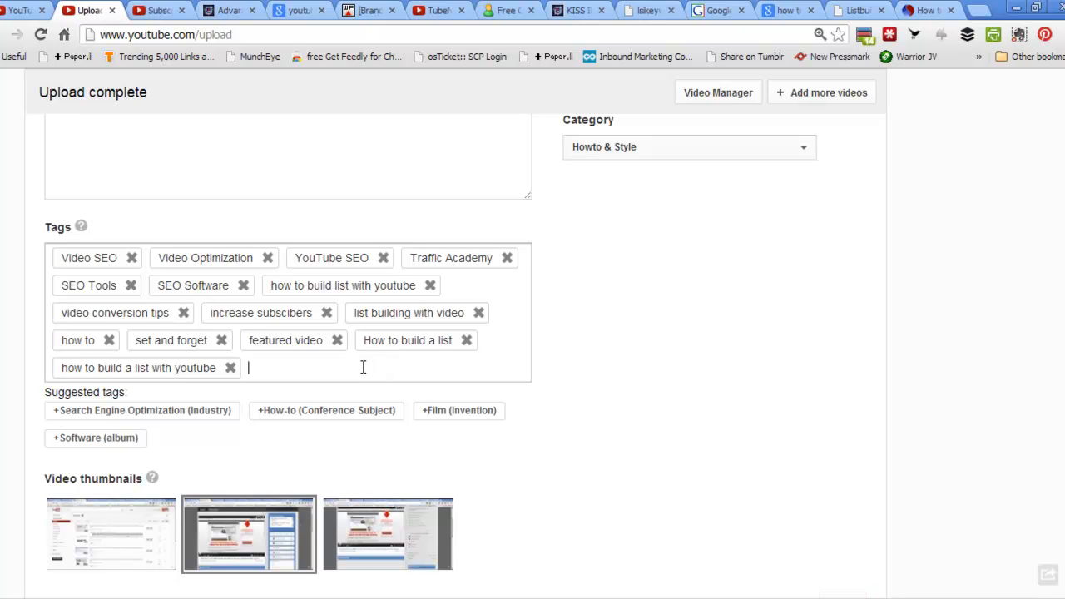
key(ctrl+v)
key(BackSpace)
key(BackSpace)
Add the tags "how to build a list with video" and "how to build a list with featured video" to the video.
text(how )
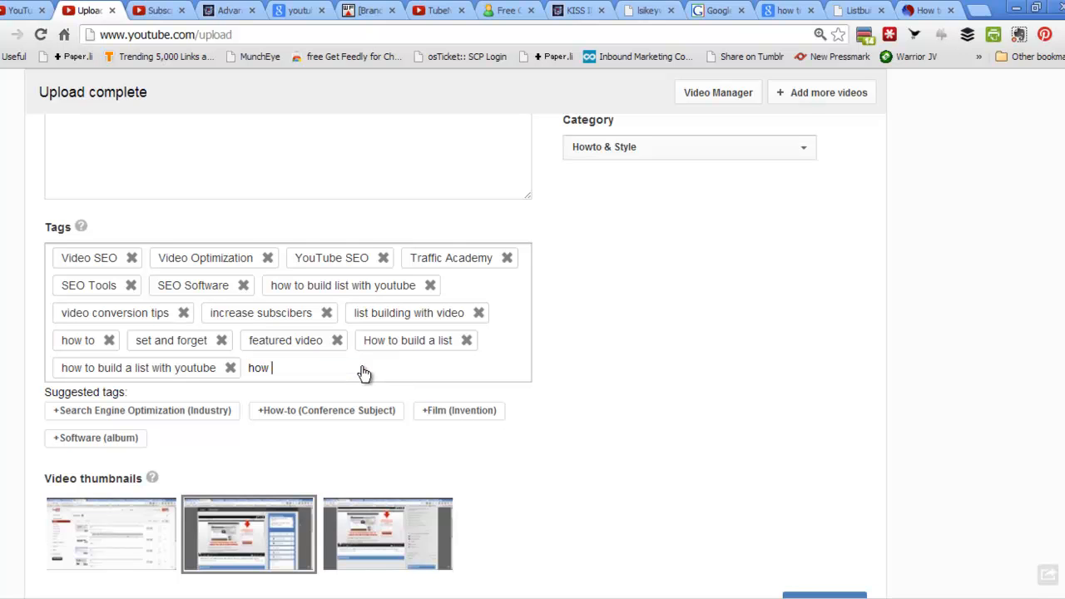
text(to build a list with video)
key(Return)
text(how to bui)
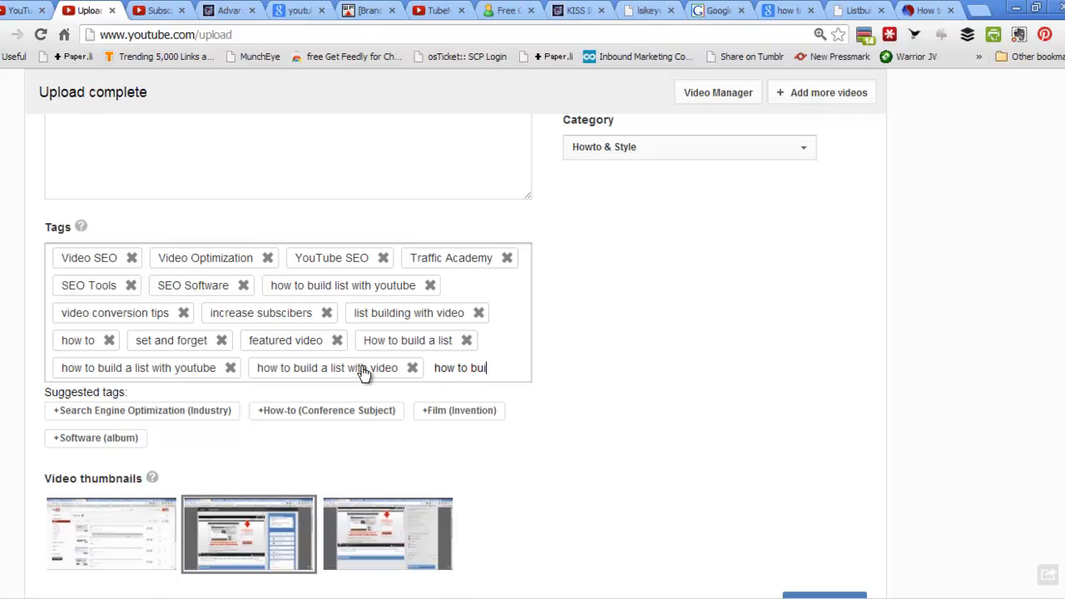
text(ld a list w)
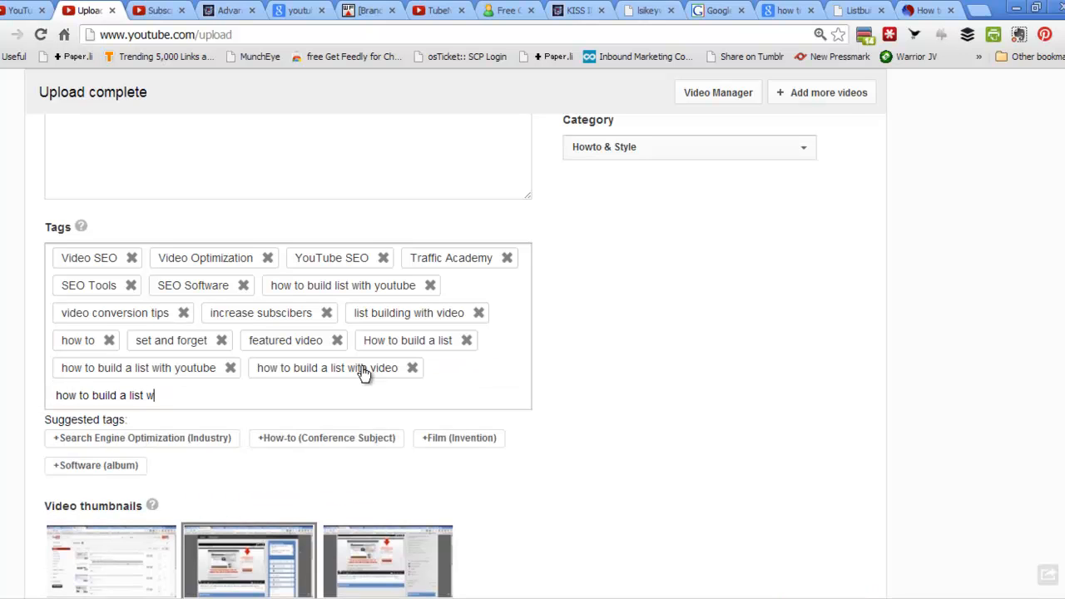
text(ith featured video)
key(Return)
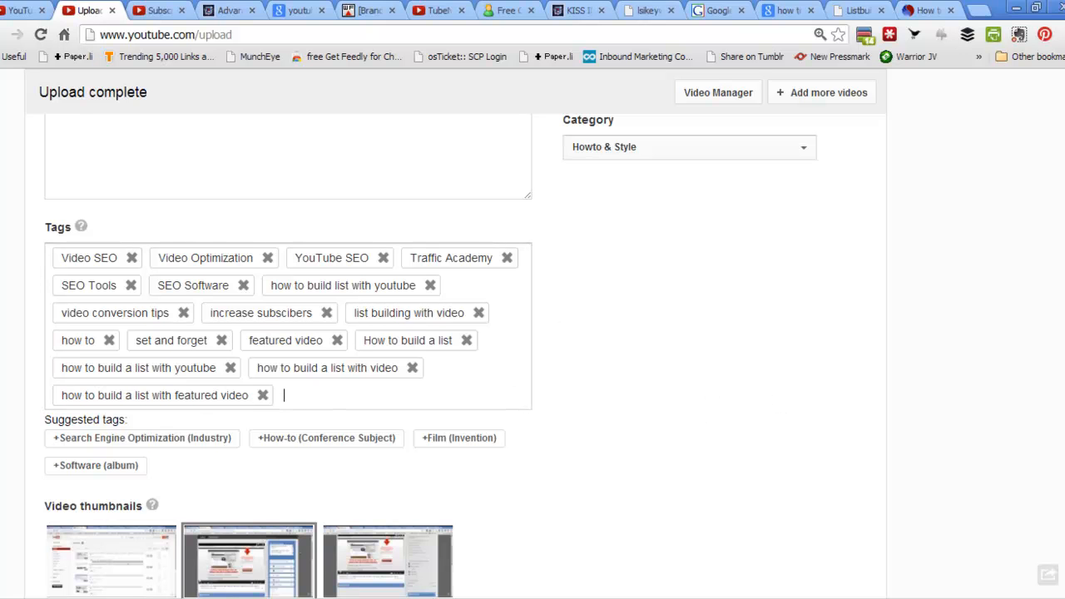
scroll(455, 356, down, 2)
scroll(454, 356, up, 6)
scroll(454, 356, up, 3)
scroll(455, 357, down, 2)
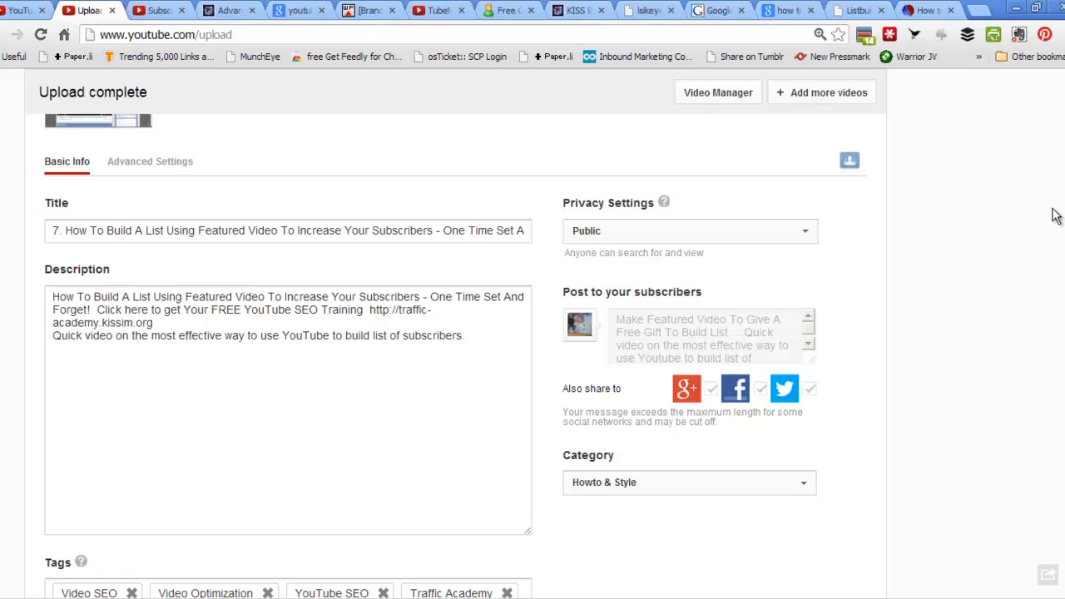
Switch to the AdWords Keyword Tool and examine the competition and monthly searches for the keyword idea "how to build a list".
click(720, 11)
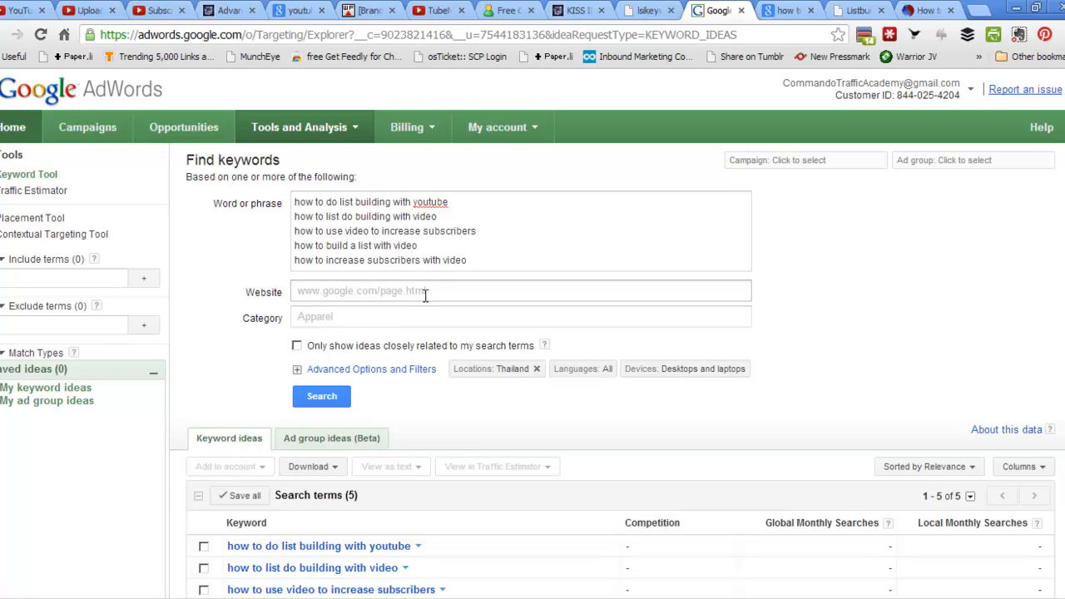
scroll(601, 468, down, 3)
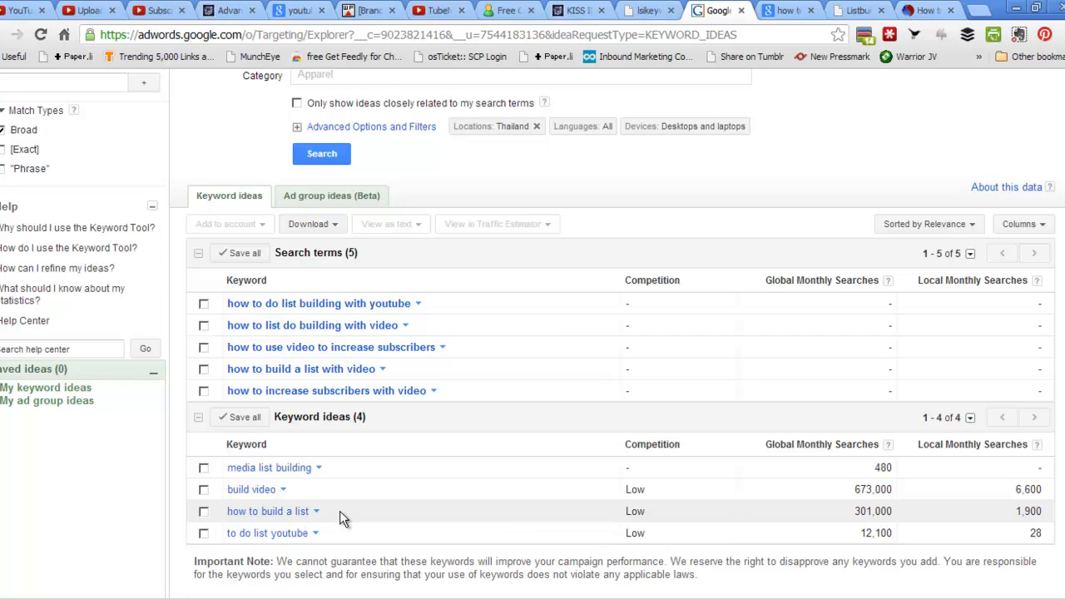
drag(339, 511, 244, 516)
right_click(246, 516)
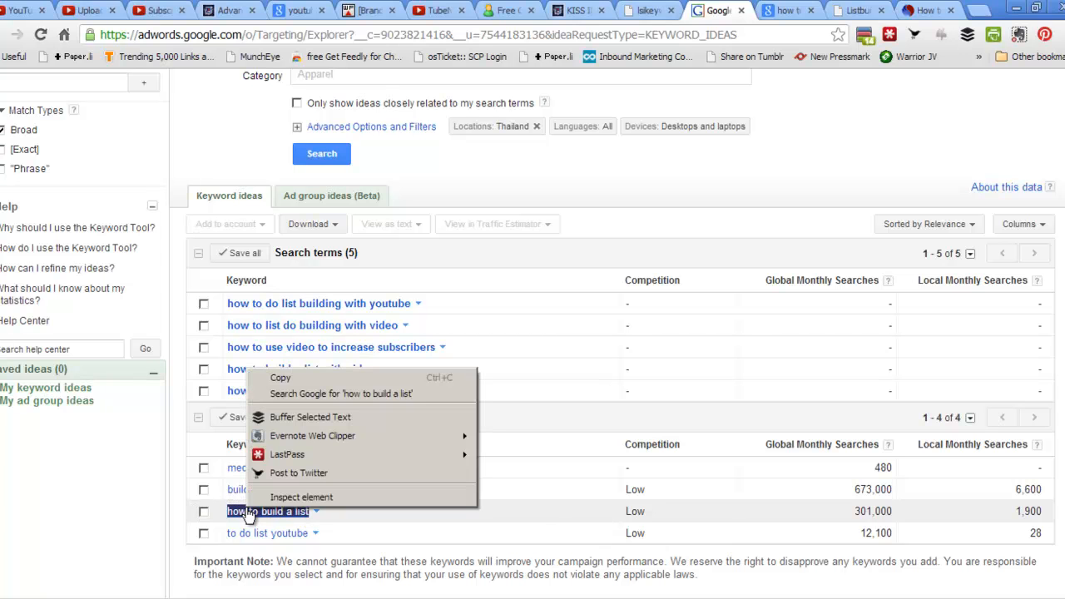
click(628, 177)
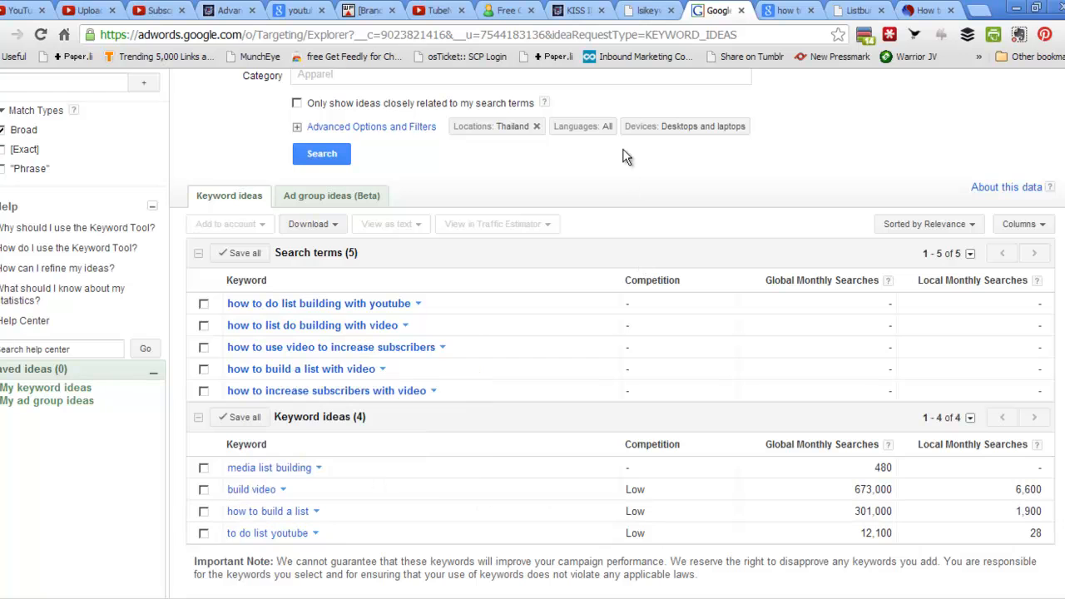
Switch to the Google results for "how to build a list with video" and review the ranking videos and pages.
click(771, 8)
scroll(720, 405, up, 10)
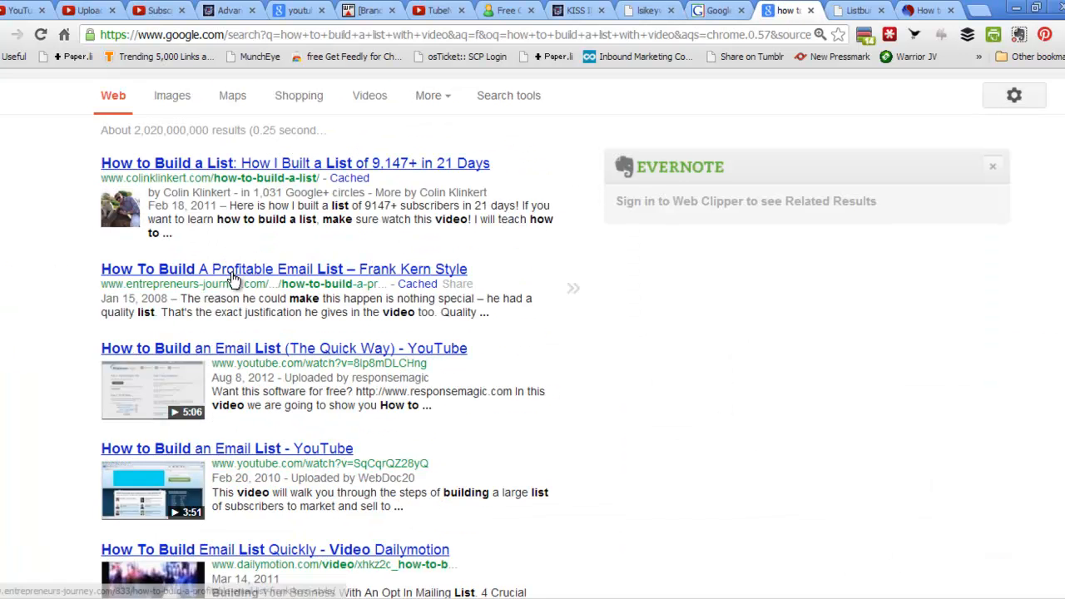
scroll(226, 250, down, 2)
scroll(516, 250, down, 1)
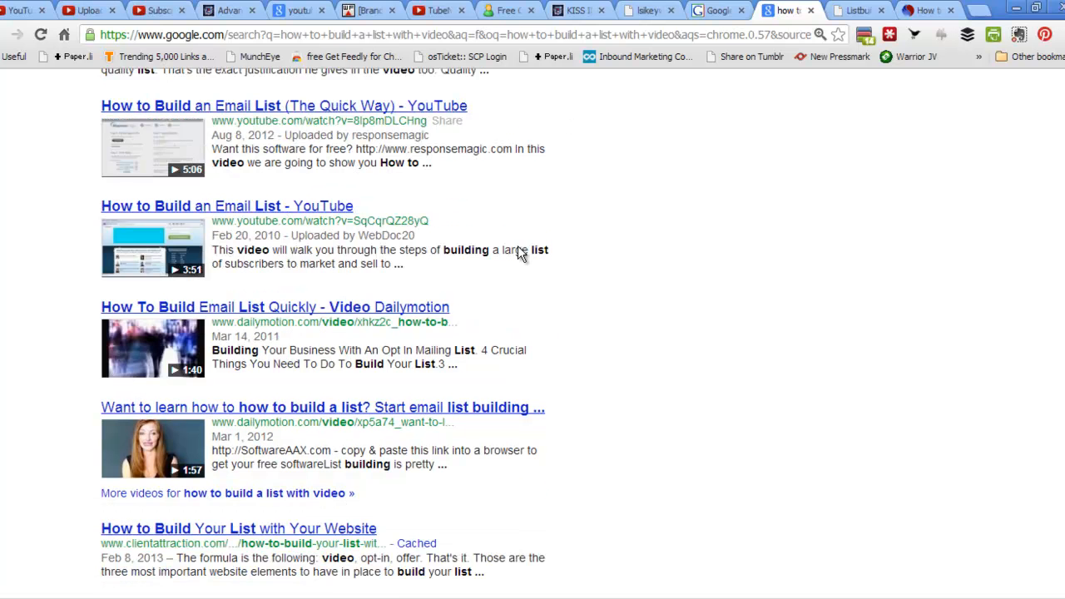
scroll(512, 391, down, 4)
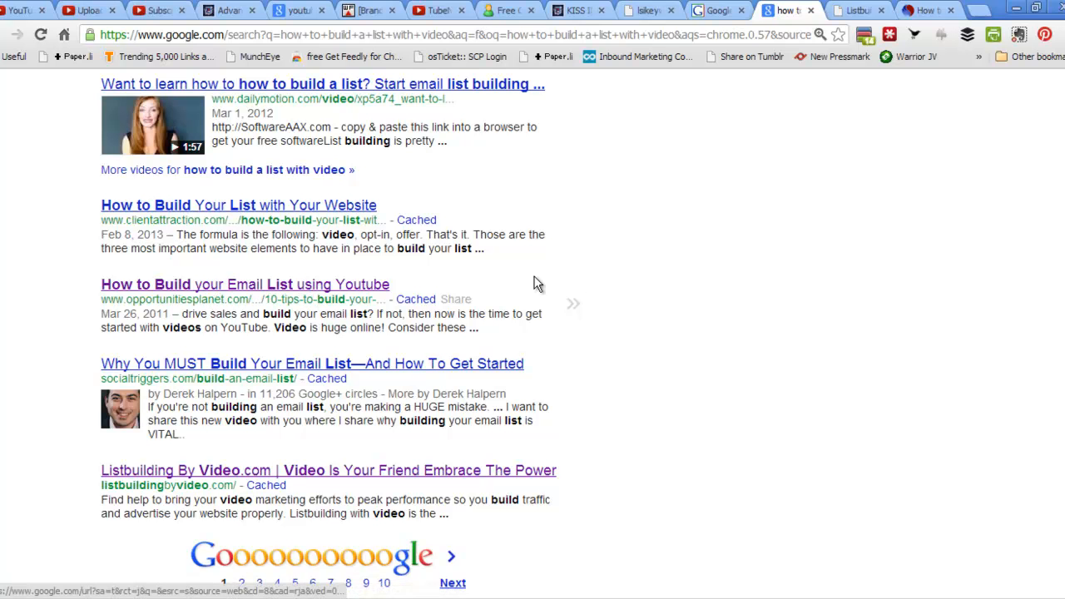
scroll(623, 407, up, 3)
scroll(622, 412, up, 5)
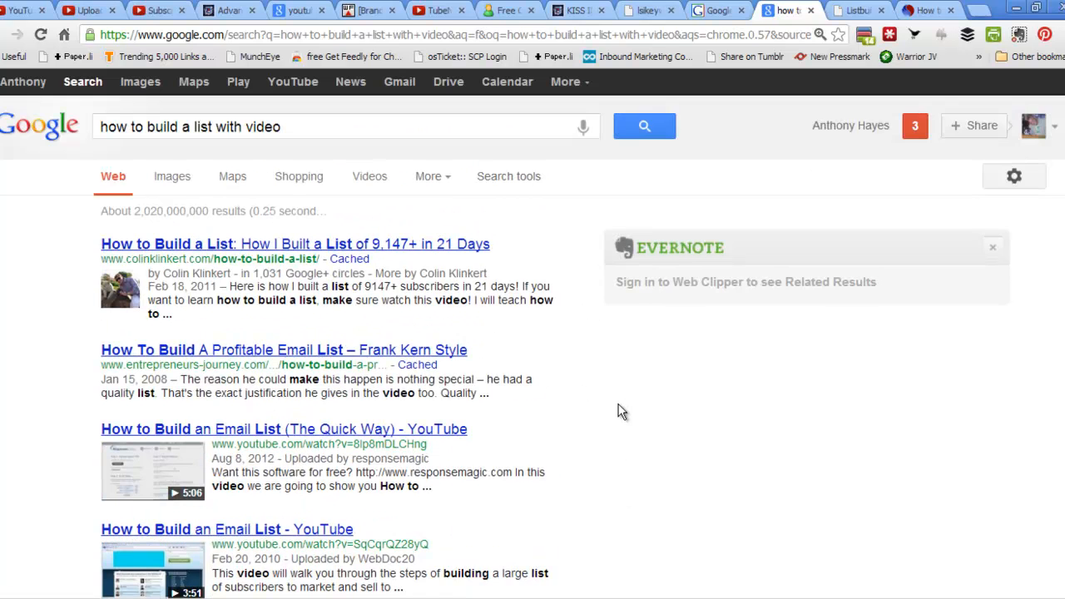
Switch to the listbuildingbyvideo.com site and examine its home page, including its posts, opt-in form and tag cloud.
click(858, 10)
scroll(635, 311, down, 4)
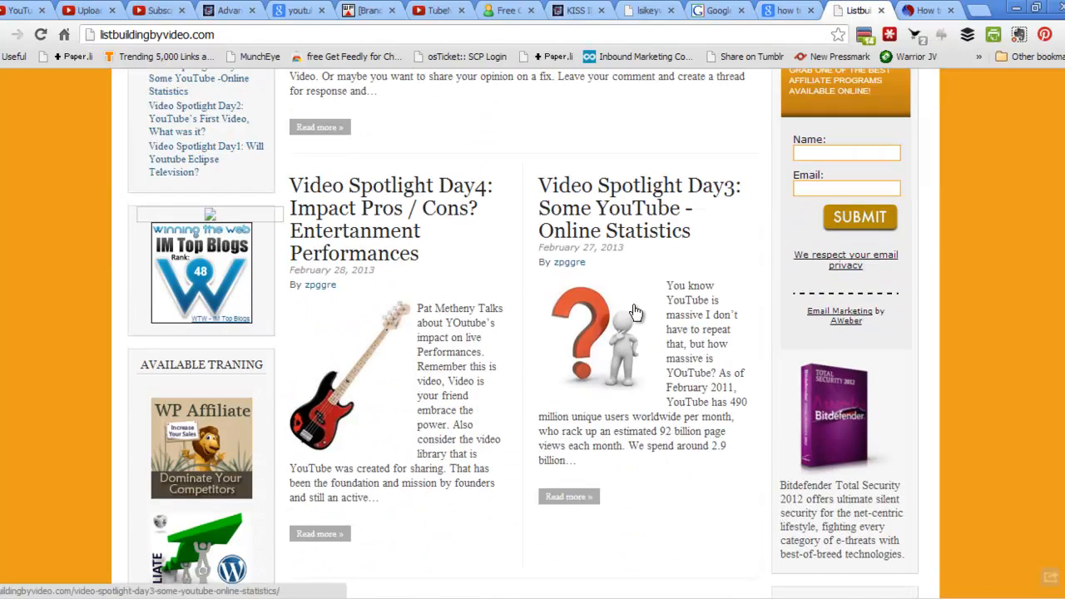
scroll(635, 310, down, 12)
scroll(654, 315, up, 1)
scroll(653, 315, up, 13)
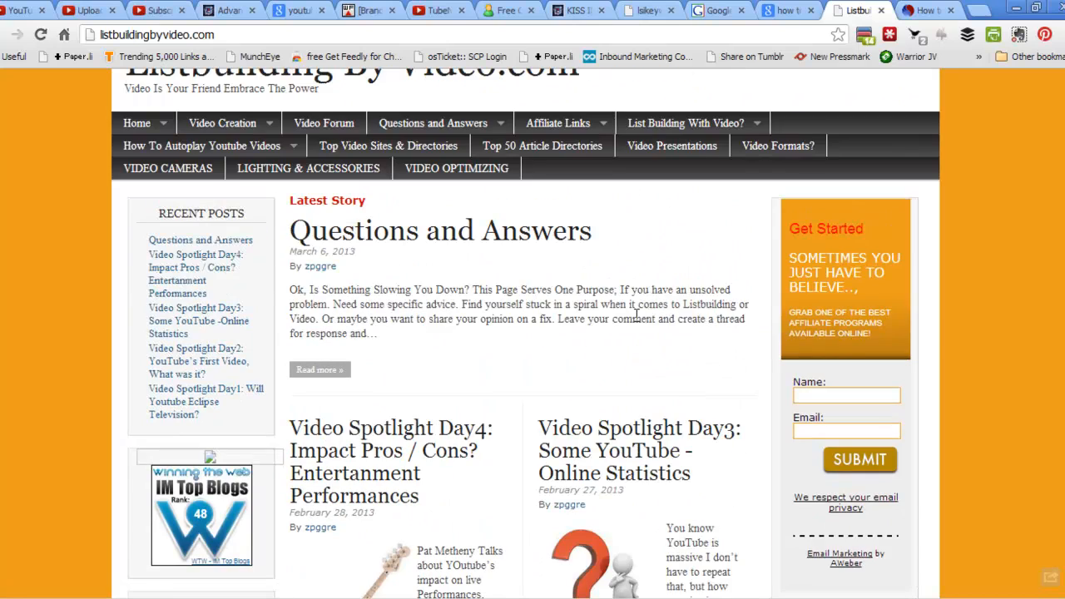
scroll(635, 316, up, 1)
scroll(635, 316, down, 1)
scroll(635, 316, up, 1)
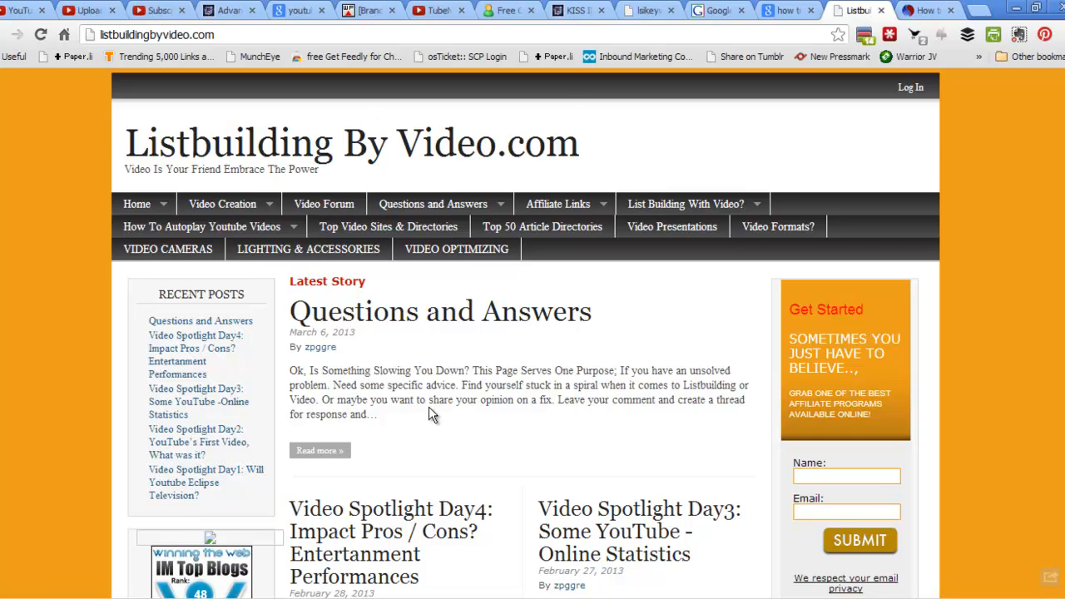
scroll(429, 410, down, 2)
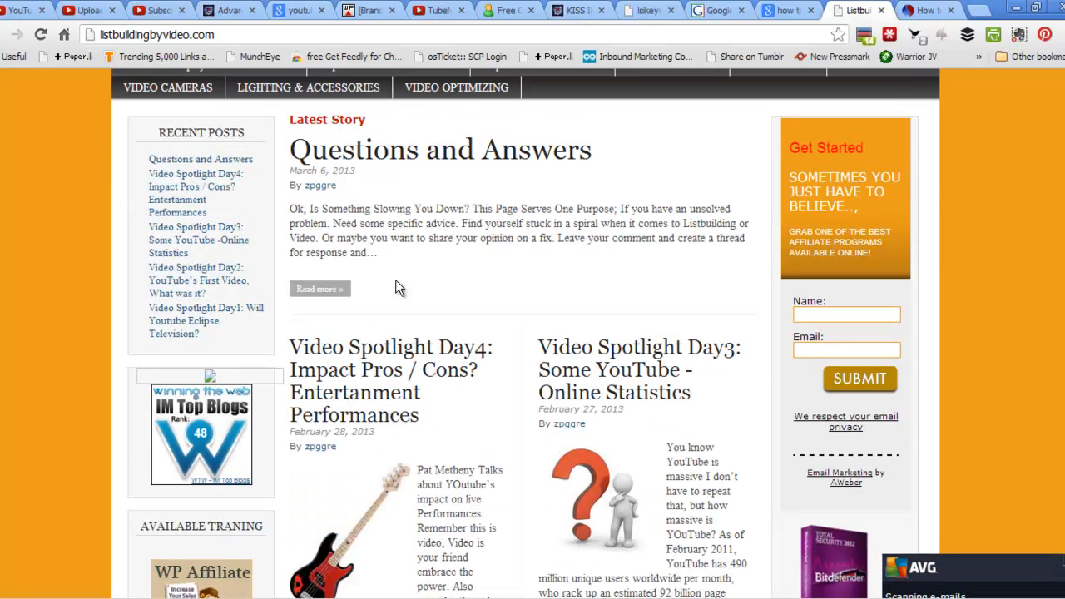
scroll(396, 280, down, 3)
scroll(480, 292, down, 15)
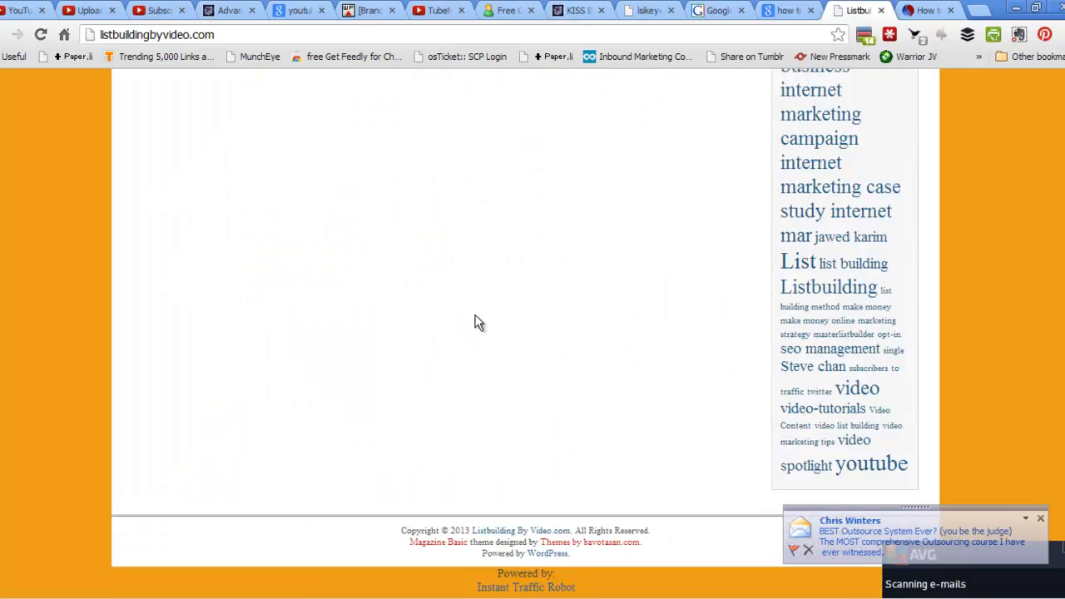
scroll(476, 321, up, 10)
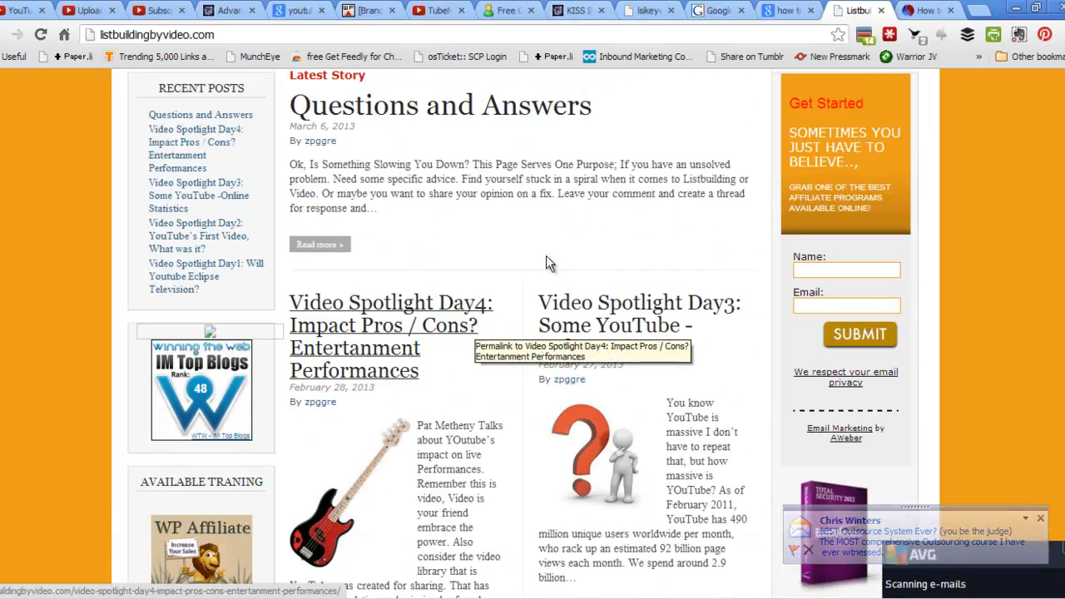
Look through the video spotlight posts, article marketing posts and tag cloud further down the listbuildingbyvideo.com home page.
scroll(546, 258, down, 1)
scroll(487, 203, up, 1)
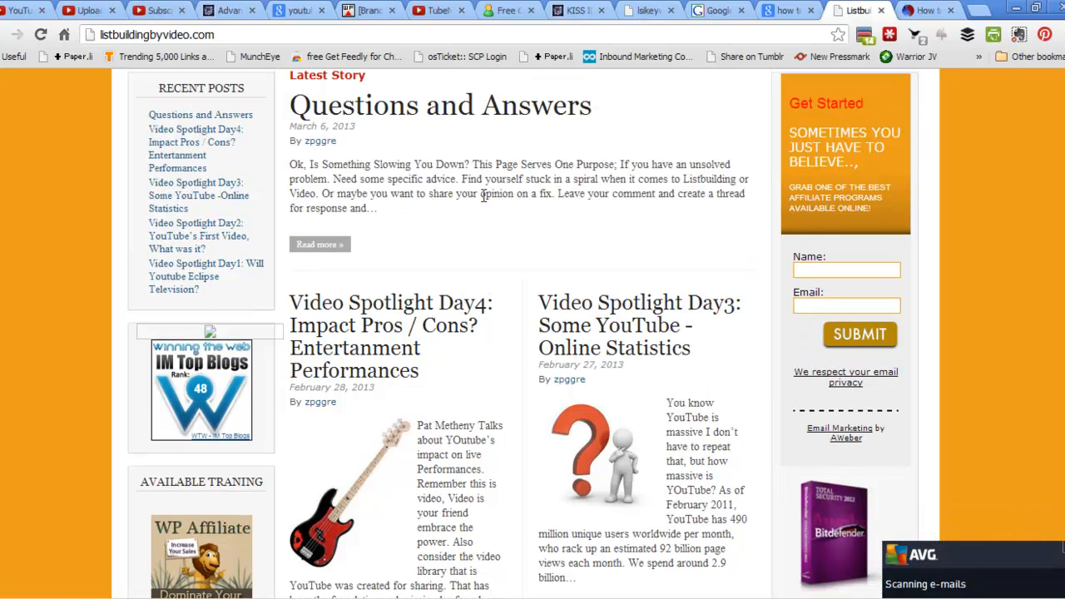
scroll(486, 185, down, 6)
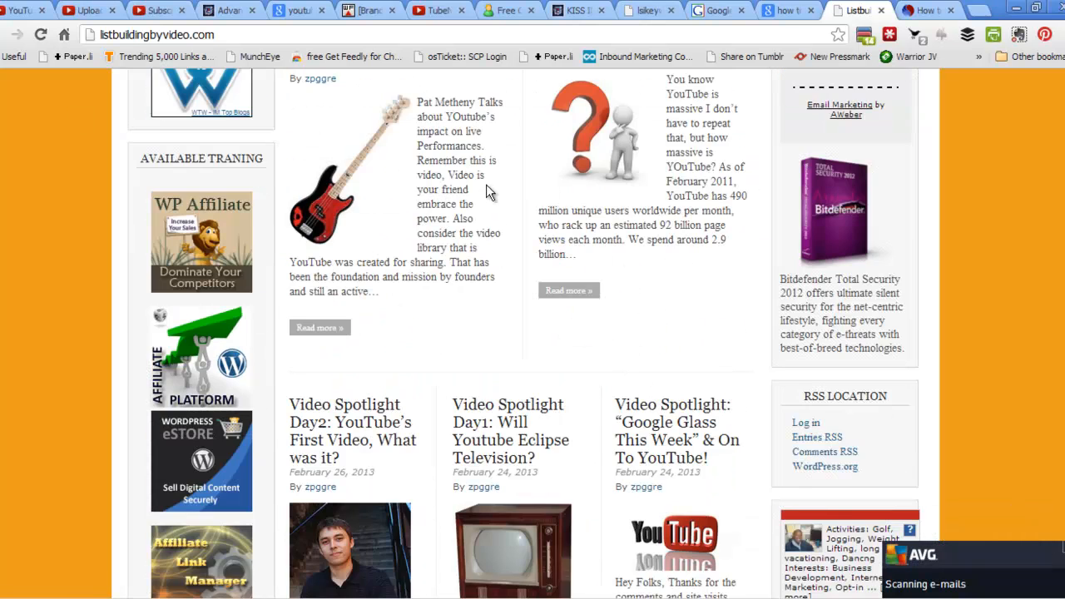
scroll(486, 185, down, 2)
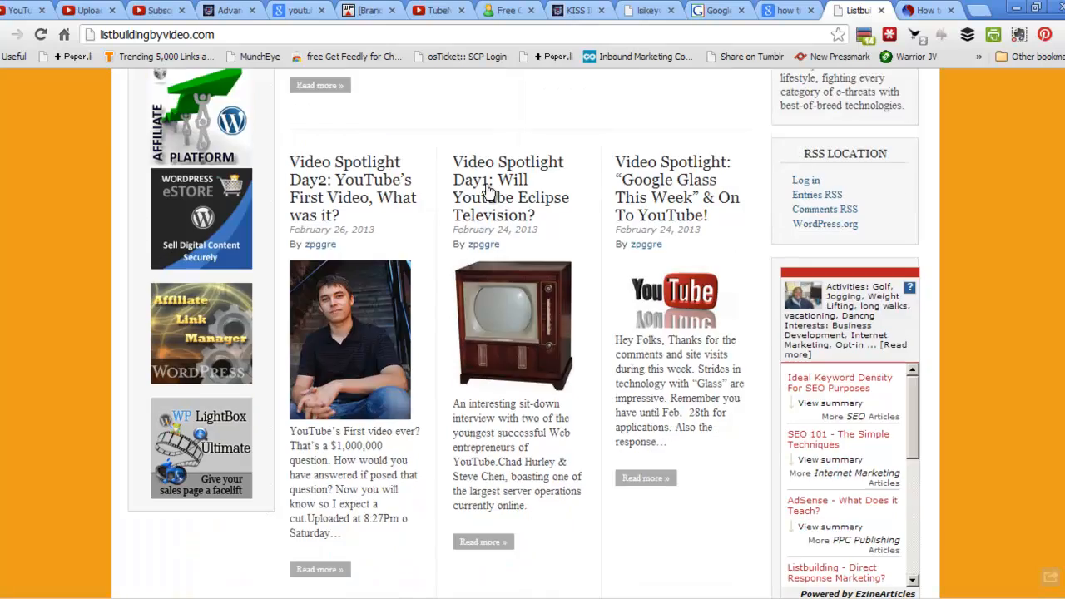
scroll(486, 185, down, 2)
scroll(486, 184, down, 6)
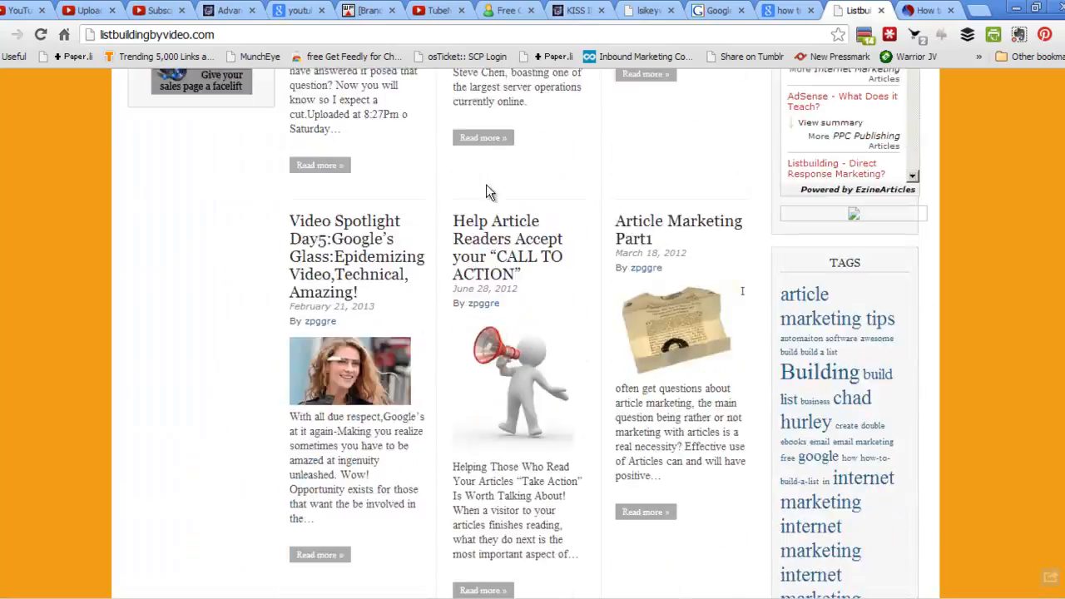
scroll(486, 184, up, 6)
scroll(488, 187, up, 10)
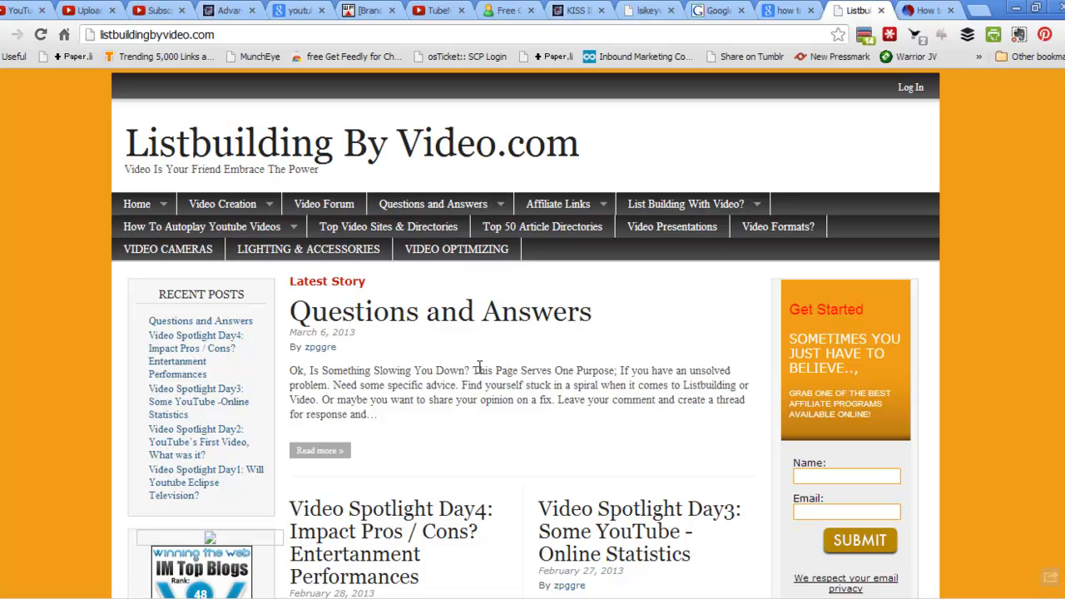
Open the site's "List Building With Video?" page and skim the whole article.
mouse_move(685, 206)
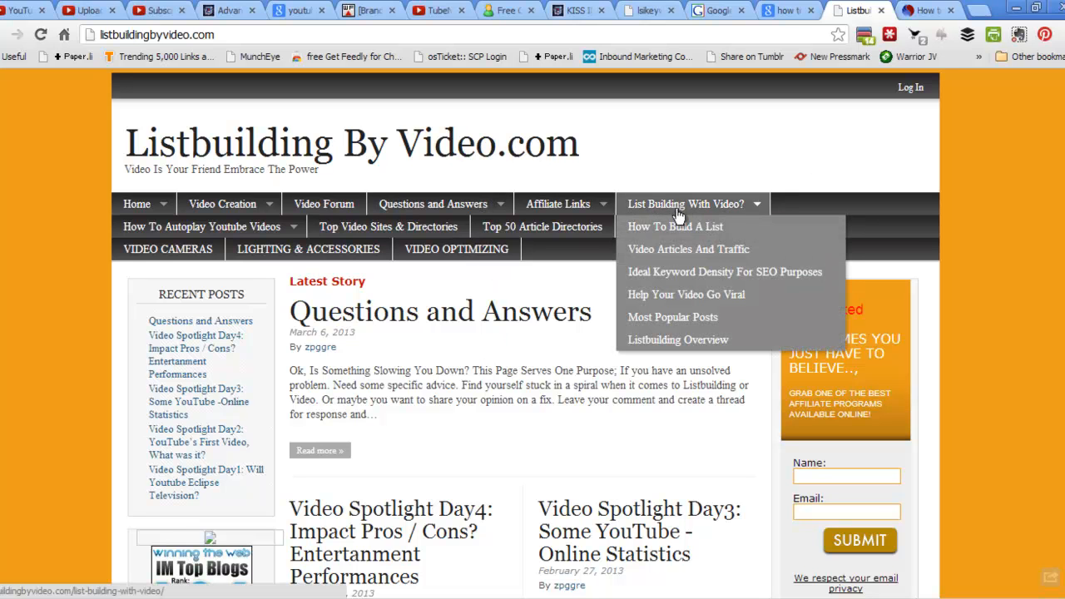
click(659, 208)
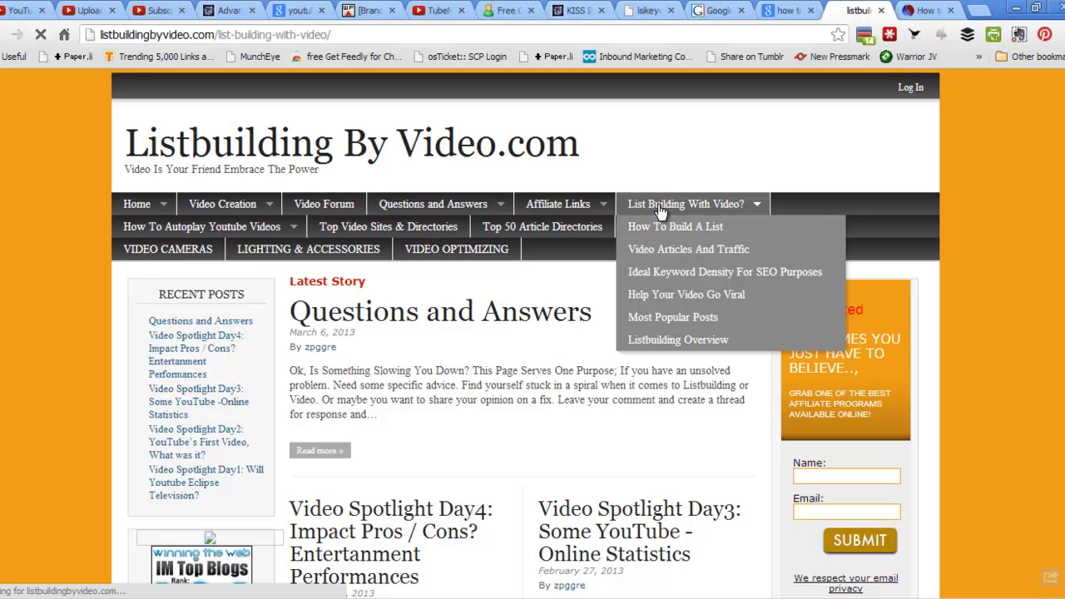
scroll(657, 217, down, 13)
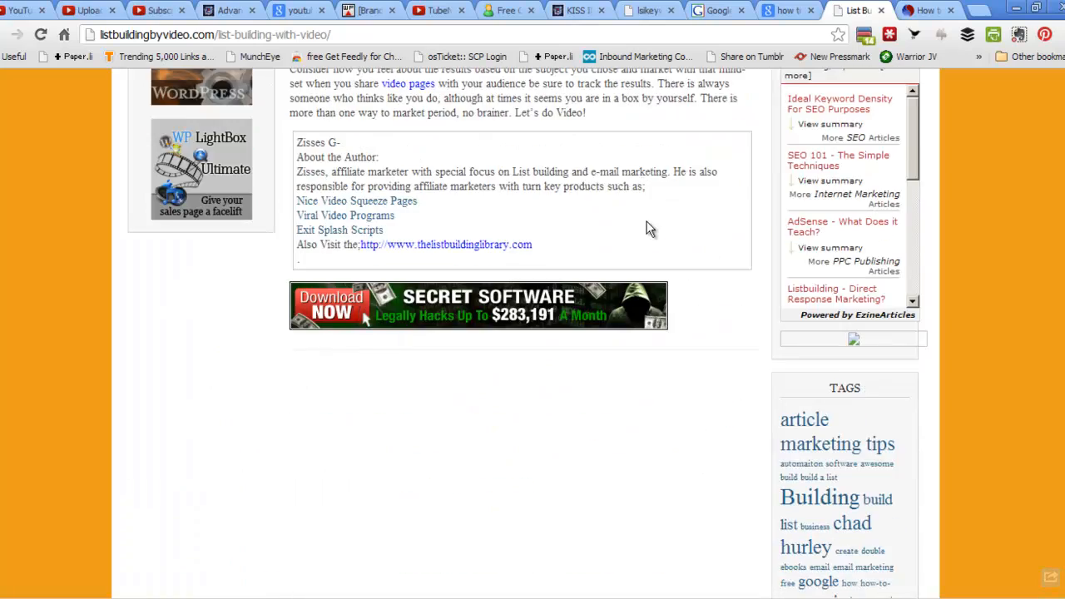
scroll(650, 229, up, 12)
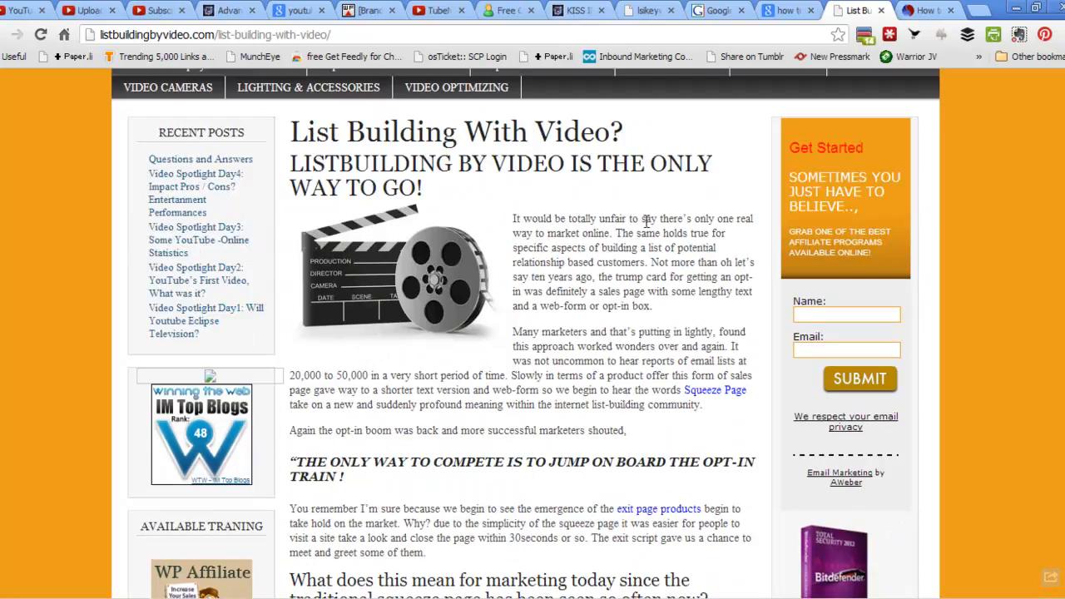
Copy the article's URL into the AdWords Keyword Tool as the website to analyse and clear all the search phrases.
drag(343, 35, 118, 49)
right_click(118, 37)
click(193, 87)
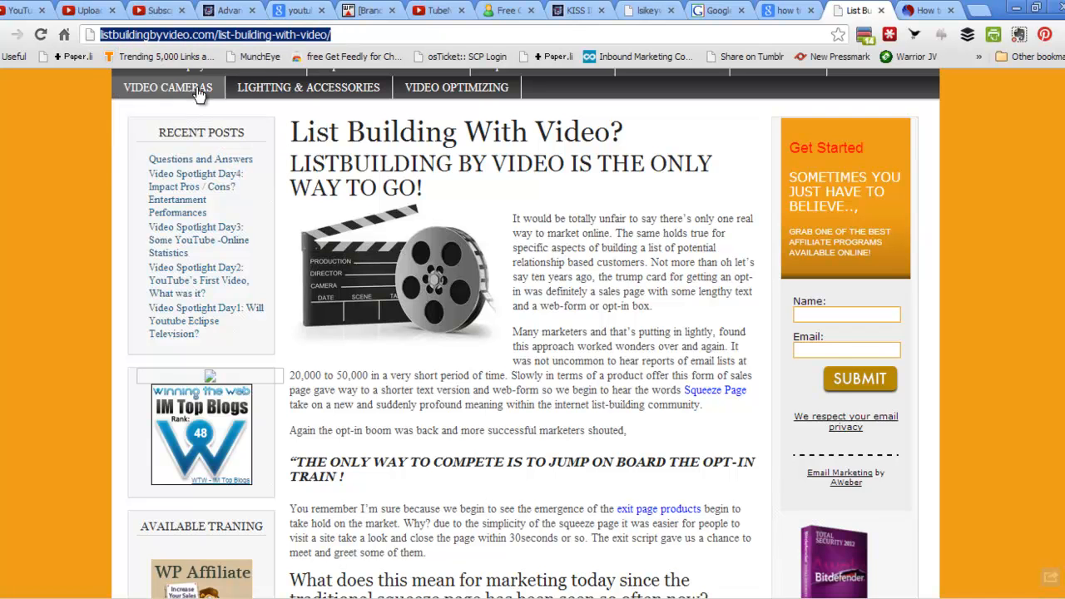
click(719, 10)
scroll(552, 276, up, 3)
click(518, 291)
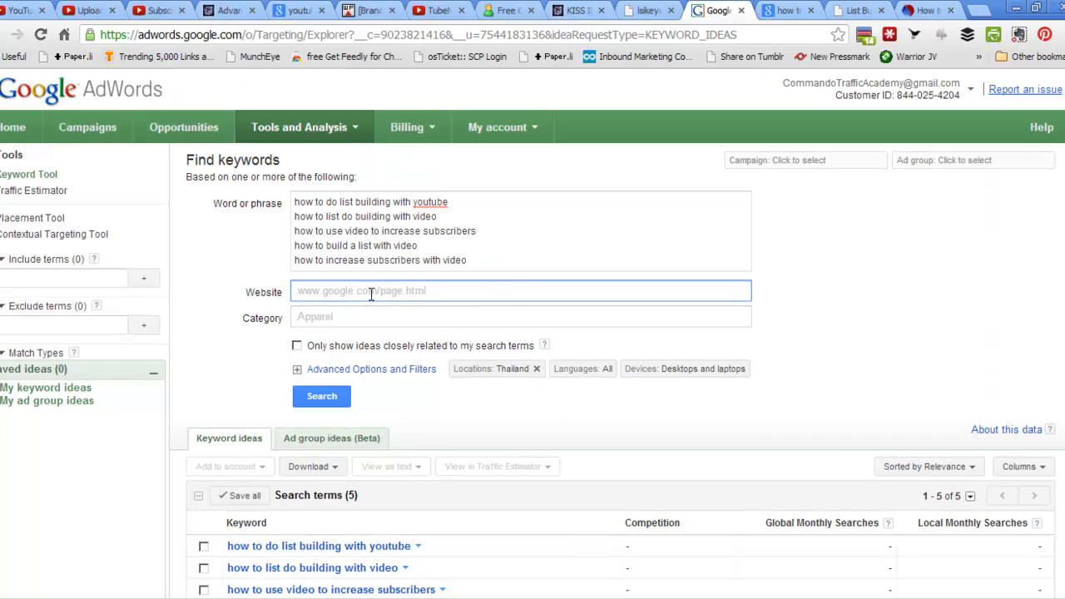
key(ctrl+v)
drag(478, 258, 242, 165)
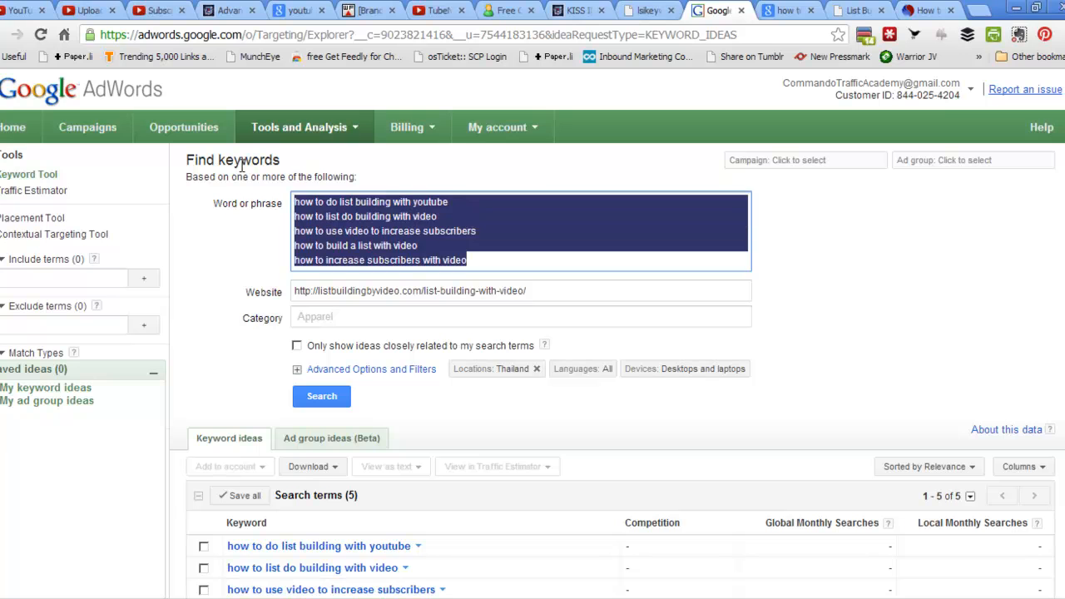
key(Delete)
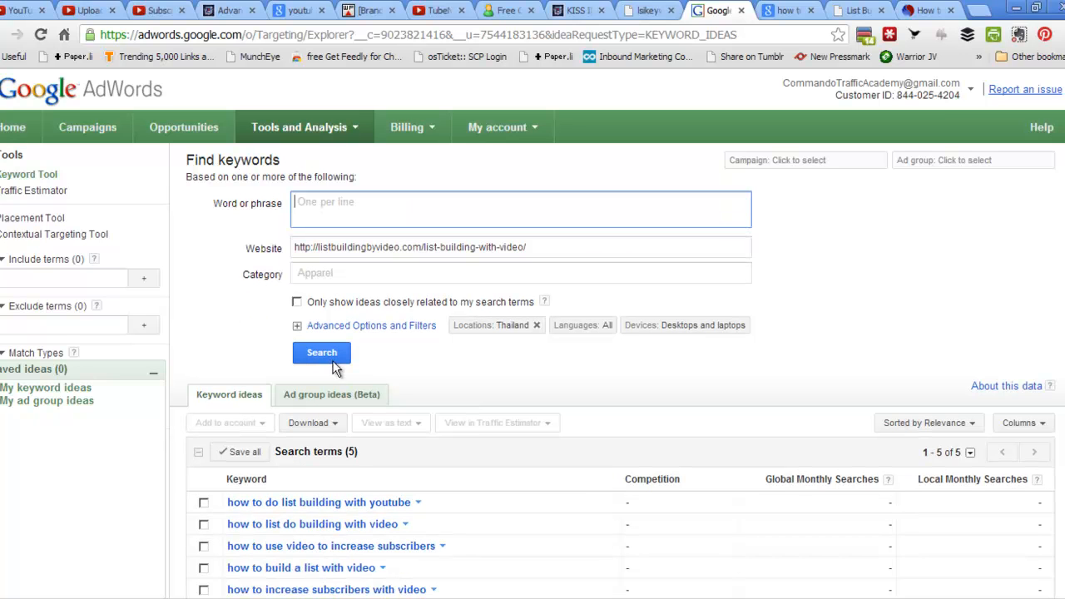
Set the keyword search location to United States and run the search for keyword ideas from the website.
click(424, 325)
click(481, 363)
click(488, 375)
click(380, 325)
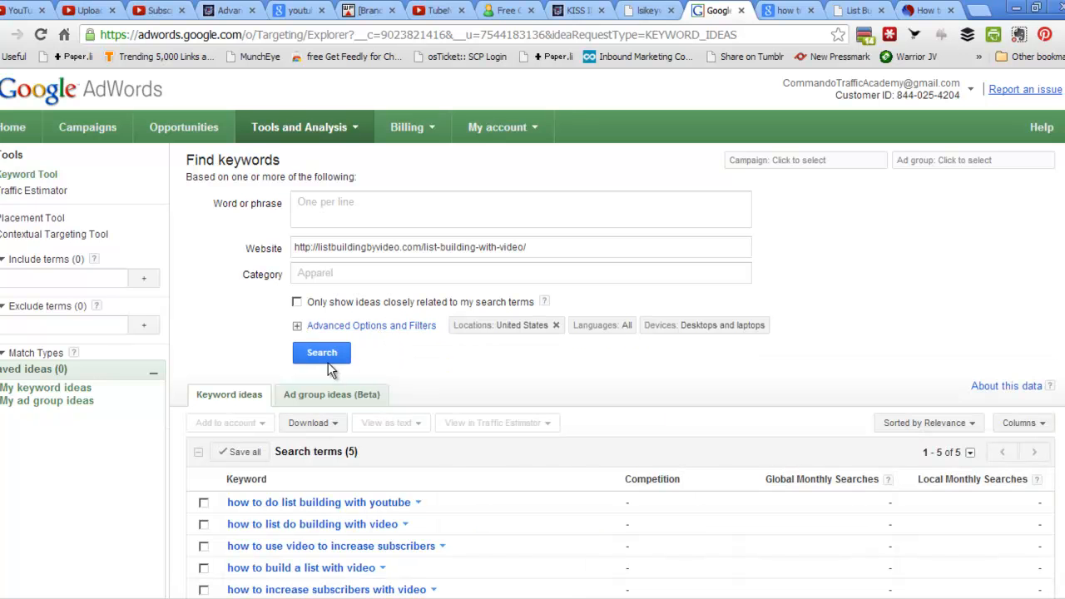
click(321, 352)
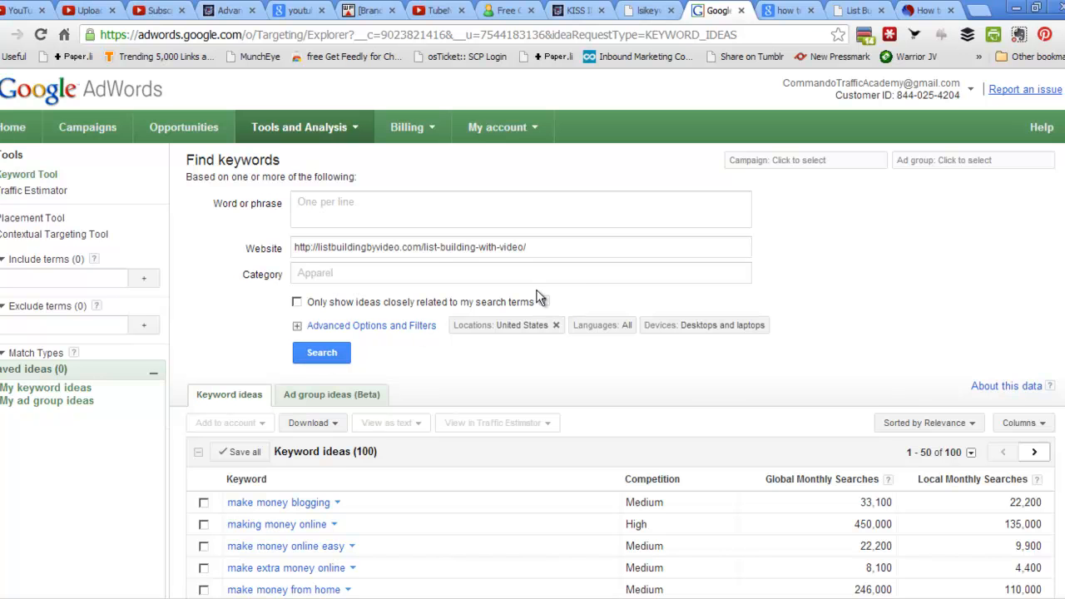
Review the keyword ideas generated from the website, including their competition and monthly searches.
scroll(583, 298, down, 3)
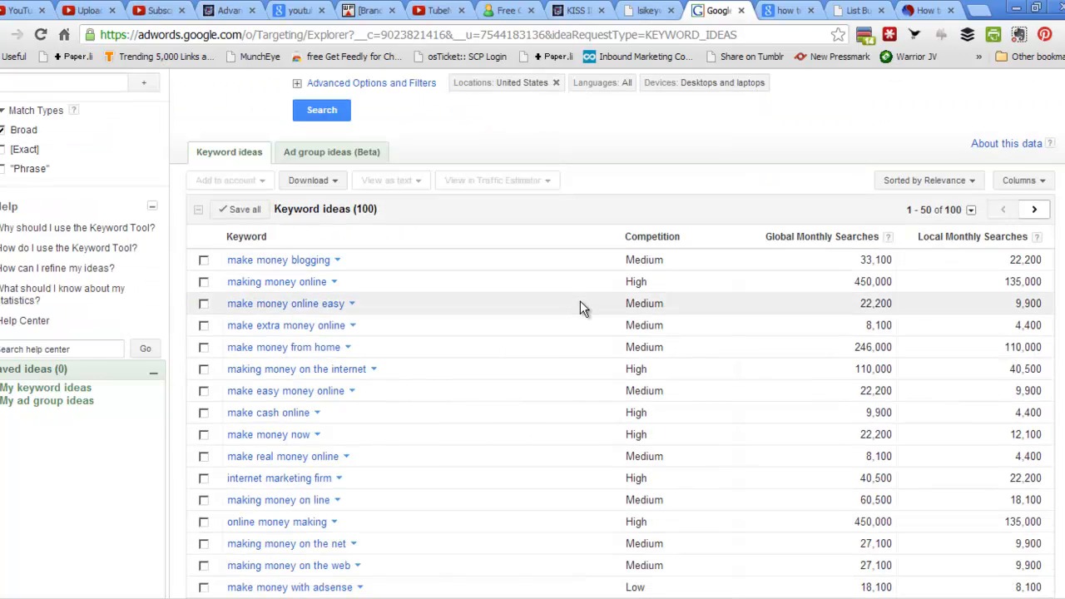
scroll(580, 304, down, 3)
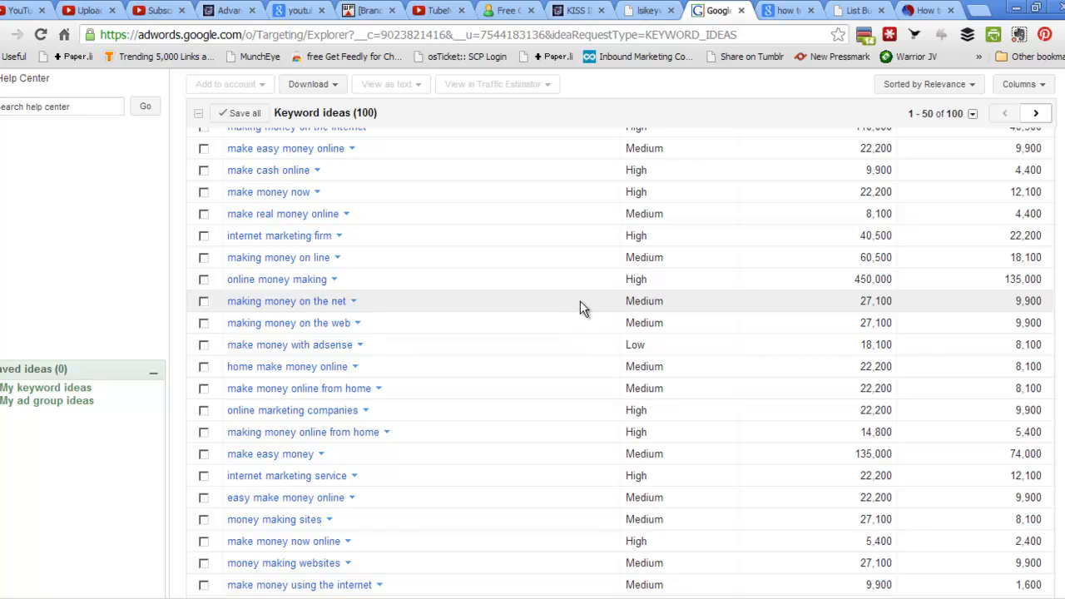
scroll(580, 304, down, 3)
scroll(580, 302, down, 4)
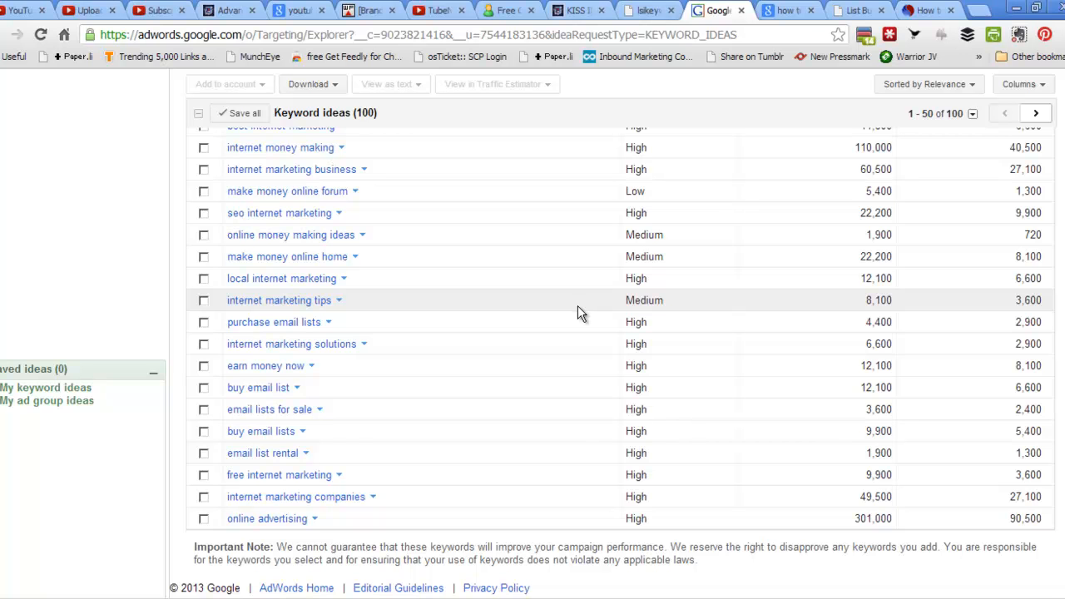
scroll(580, 302, up, 13)
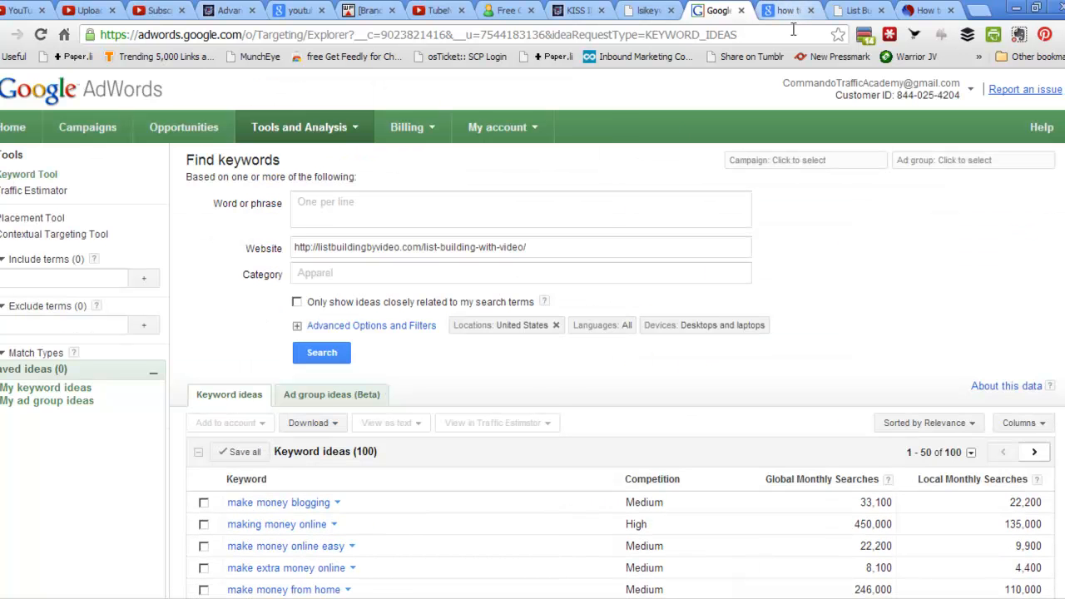
Switch back to the "List Building With Video?" page and go to the site's home page.
click(789, 10)
click(857, 10)
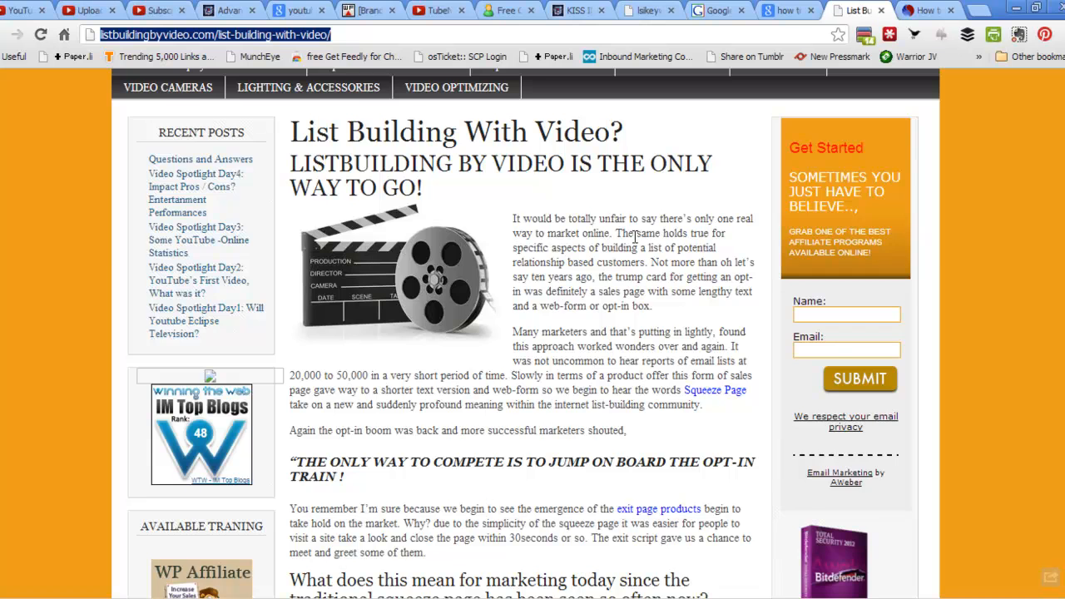
scroll(634, 237, up, 2)
scroll(643, 248, down, 2)
scroll(634, 248, up, 2)
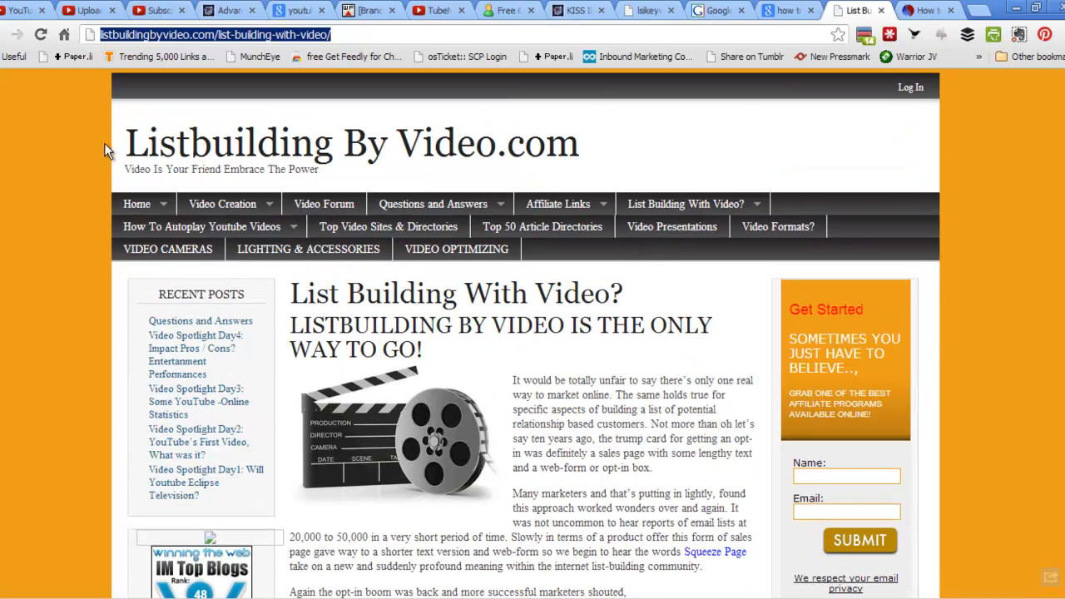
click(229, 151)
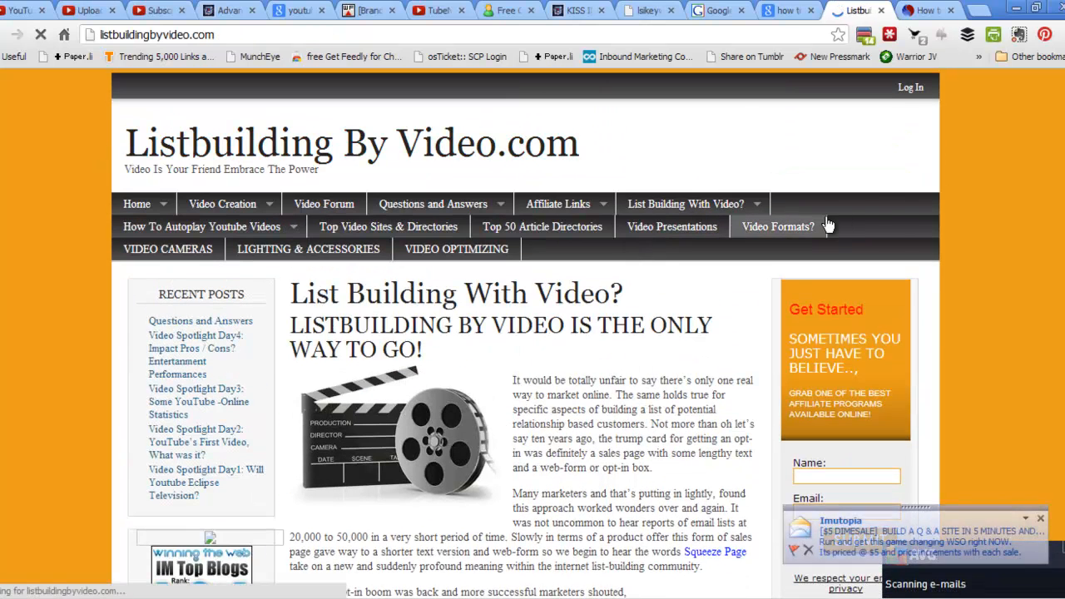
Examine the home page's post excerpts and tag cloud for the topics the site covers.
scroll(666, 304, down, 5)
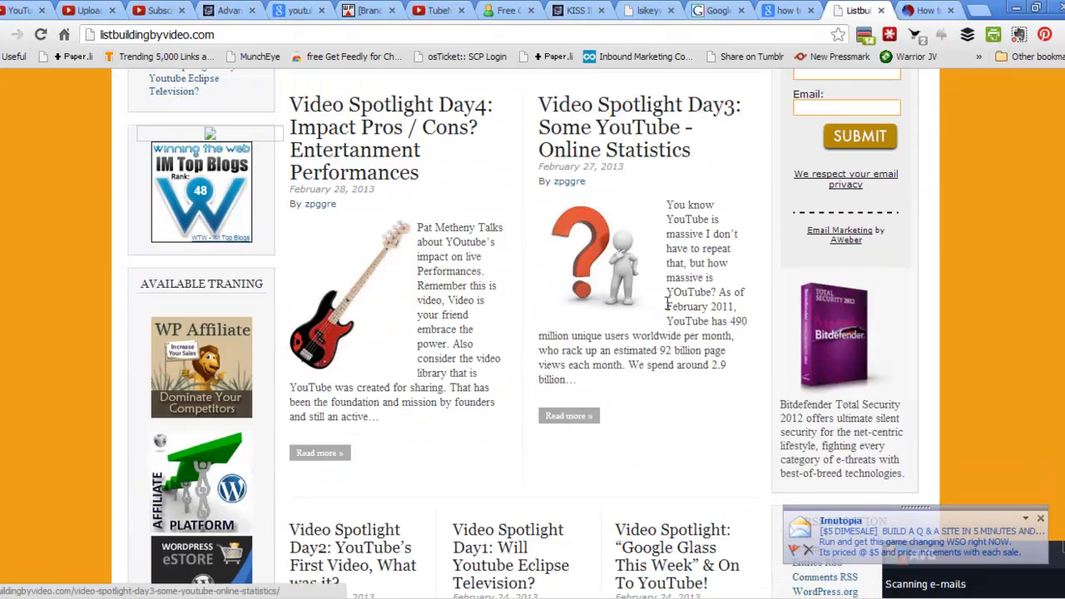
scroll(669, 306, down, 3)
scroll(668, 306, down, 4)
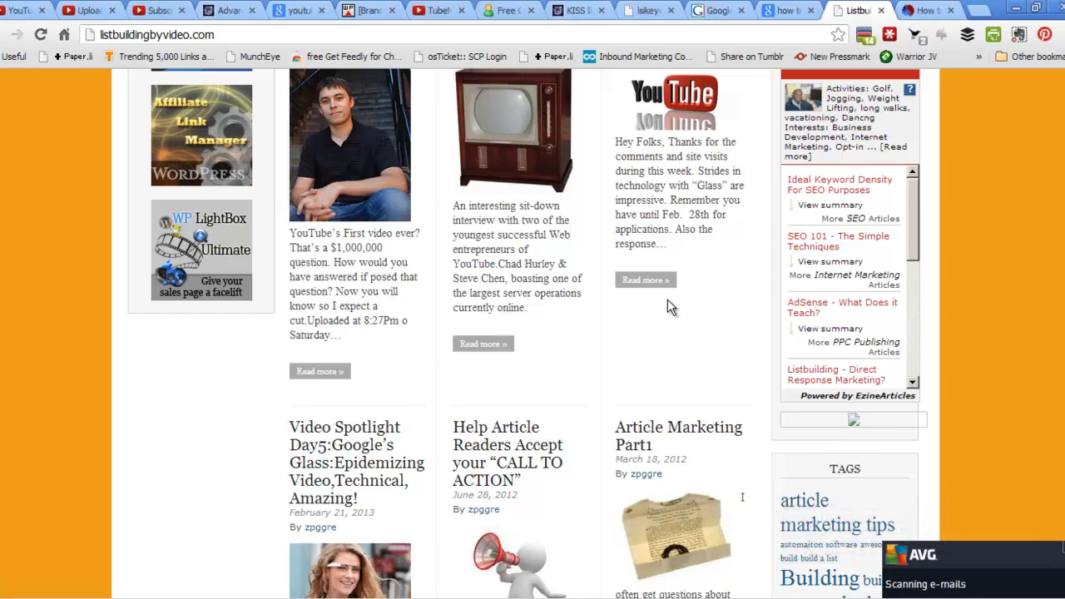
scroll(670, 307, up, 1)
scroll(670, 306, down, 4)
scroll(676, 303, down, 7)
scroll(690, 301, up, 12)
scroll(699, 300, up, 10)
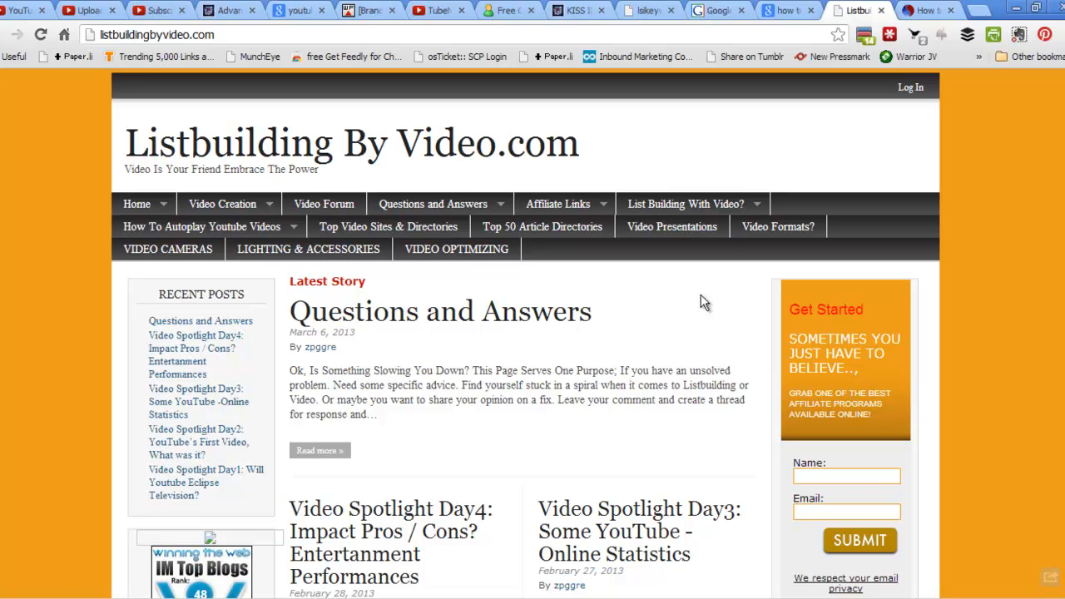
Close the listbuildingbyvideo.com tab and read through OpportunitiesPlanet's article "10 Tips To Build Your Email List Using YouTube".
click(882, 10)
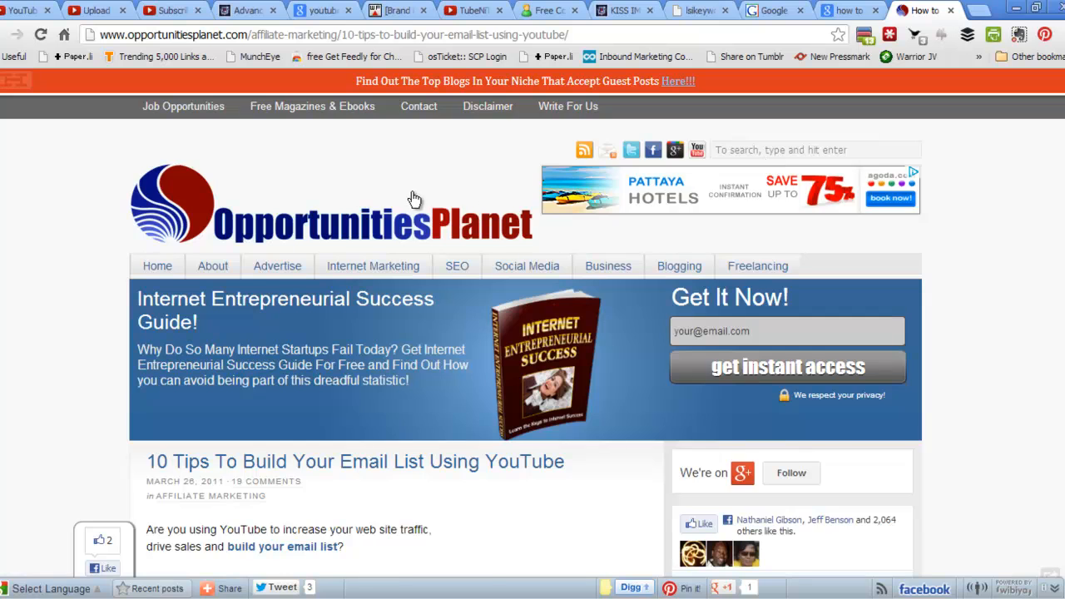
scroll(417, 202, down, 4)
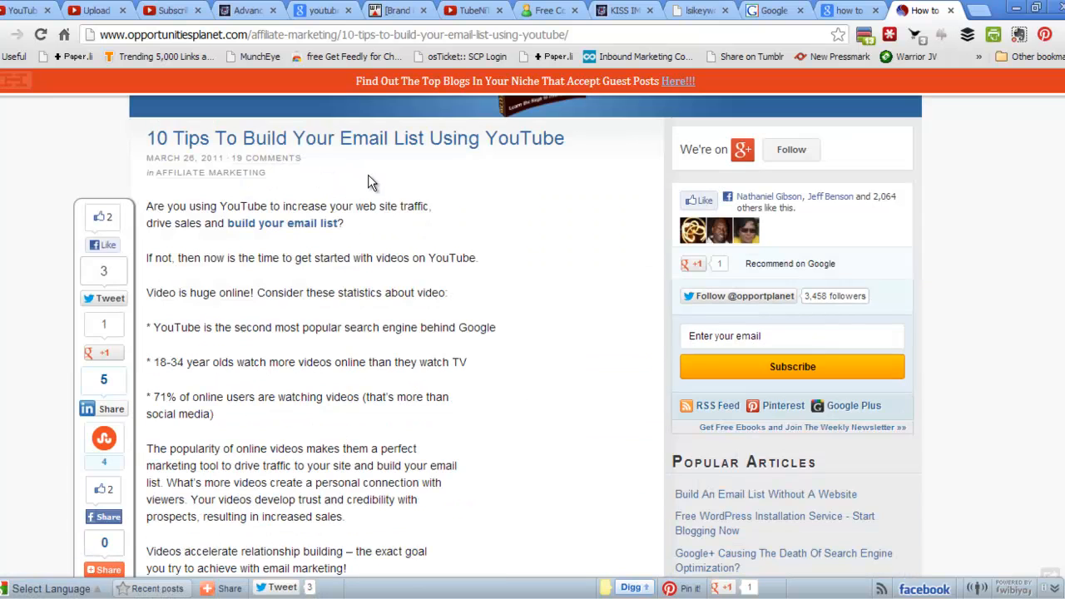
scroll(372, 182, down, 2)
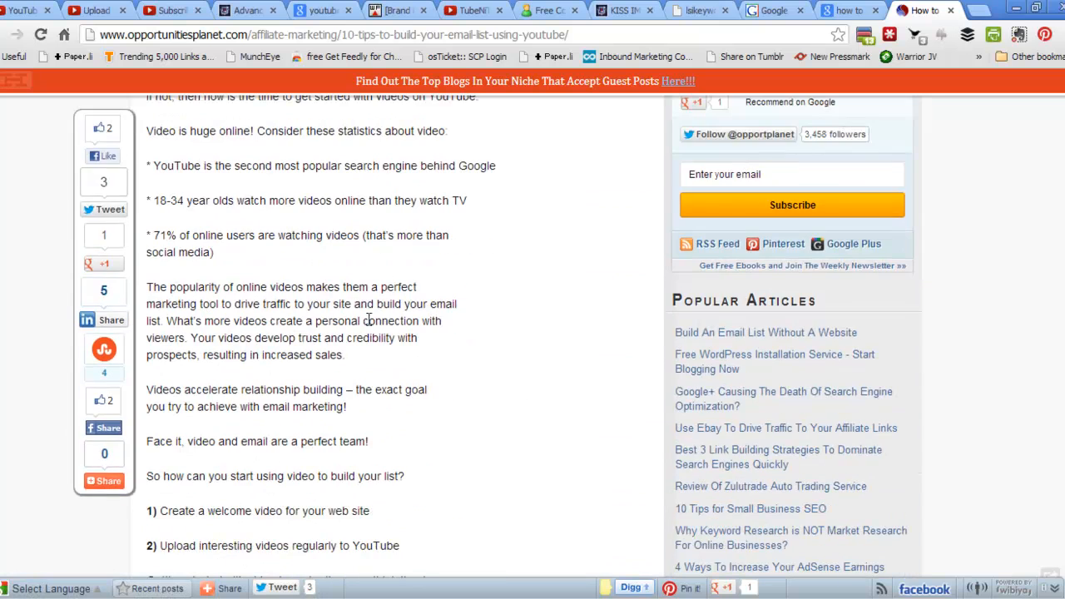
scroll(345, 286, down, 15)
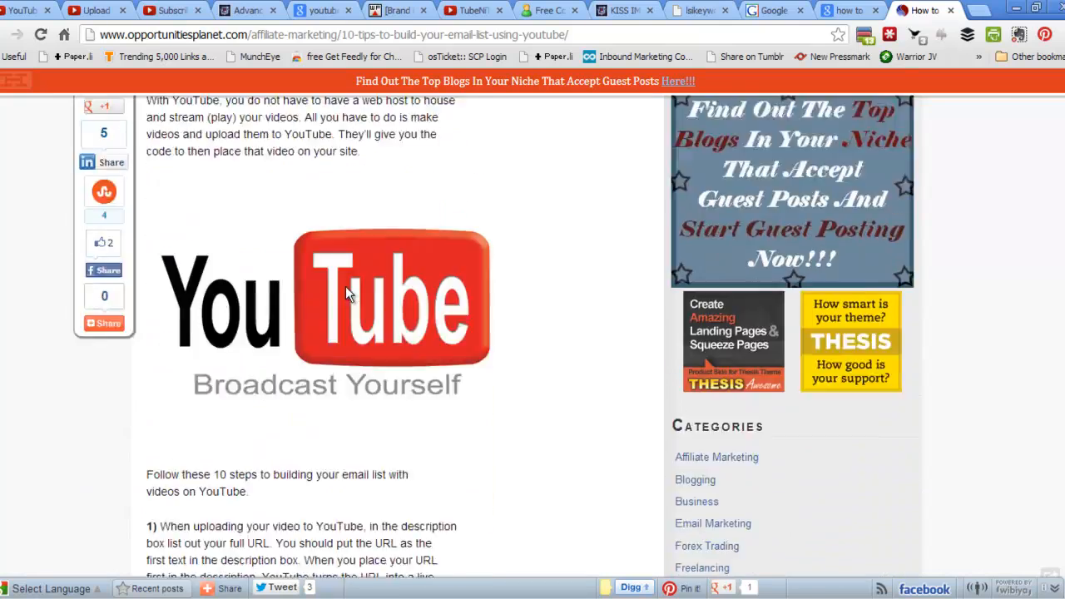
scroll(345, 287, down, 2)
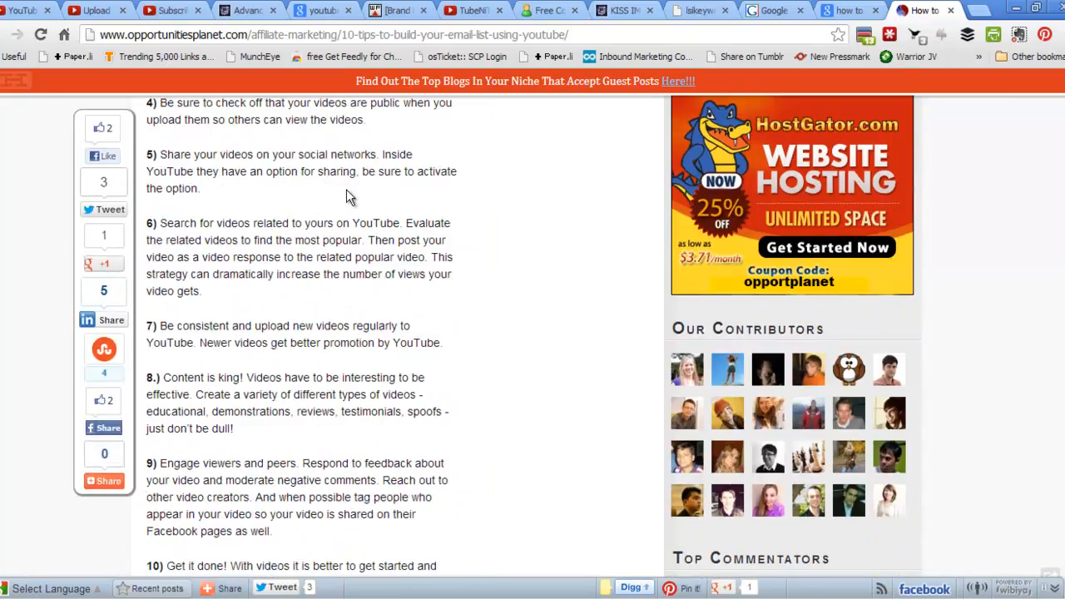
scroll(341, 200, up, 2)
scroll(339, 198, up, 3)
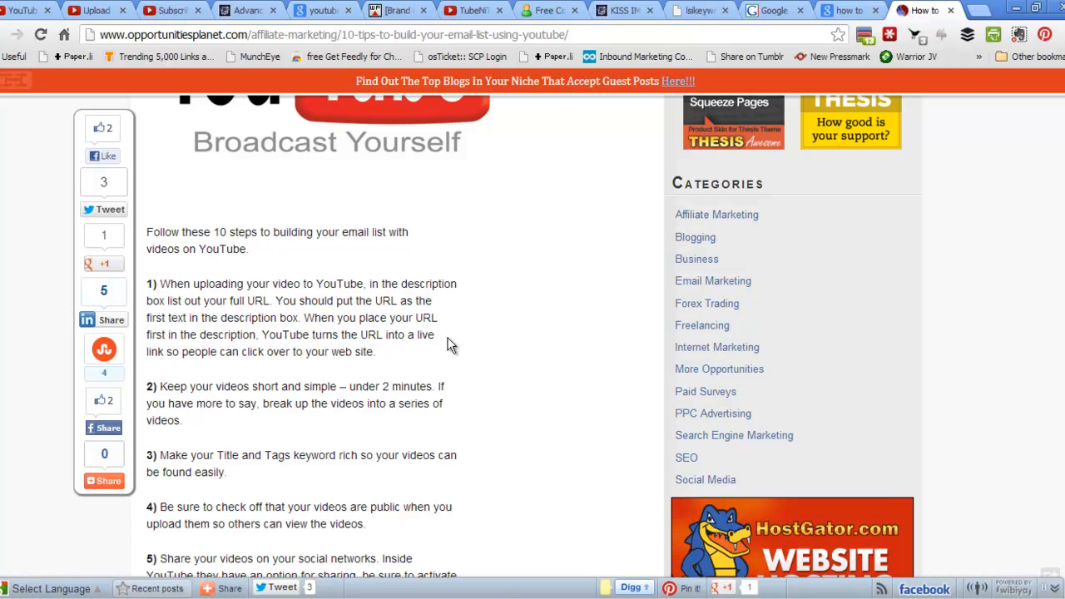
scroll(482, 338, down, 10)
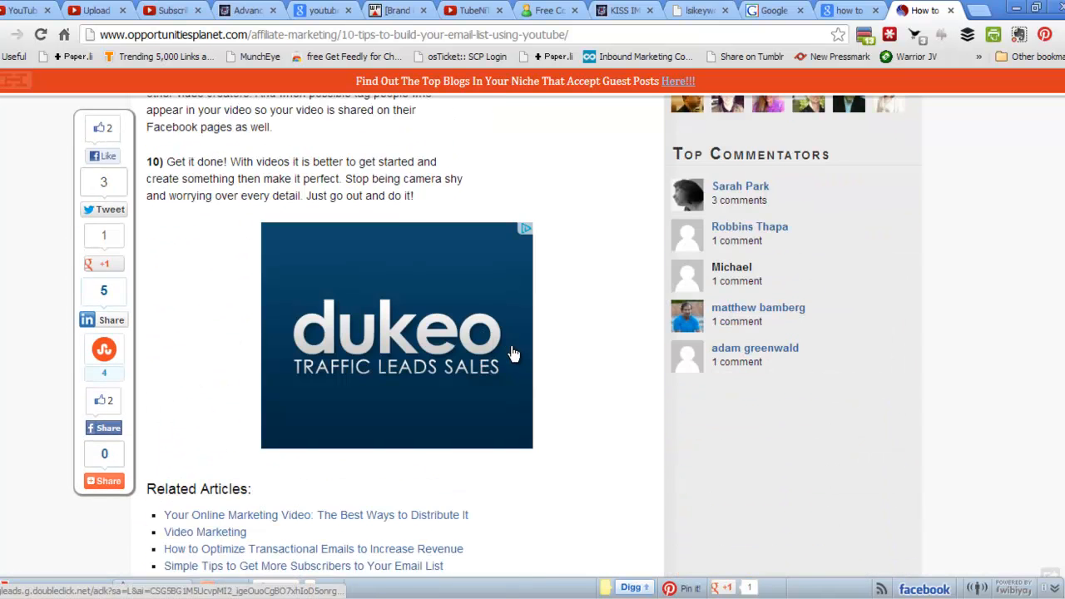
scroll(513, 353, down, 3)
scroll(516, 341, up, 13)
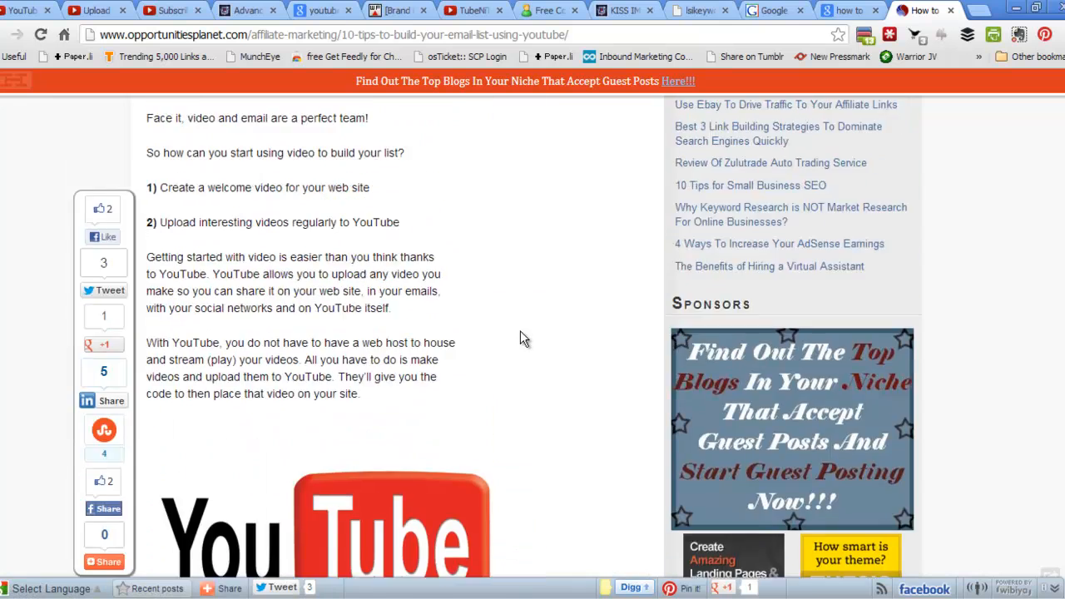
scroll(520, 331, up, 11)
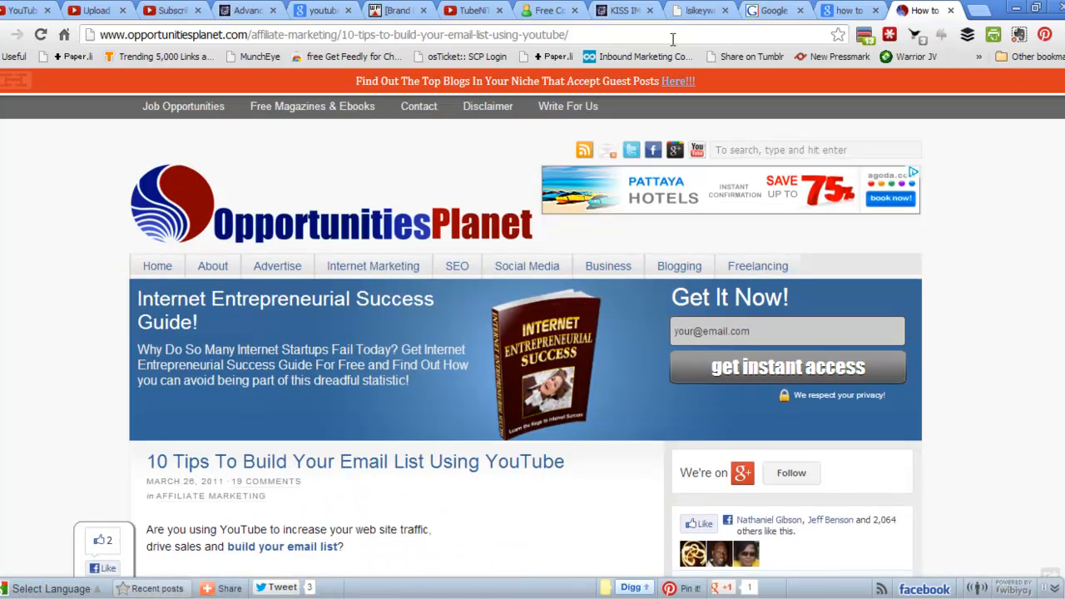
Copy the OpportunitiesPlanet article's URL and run it as the website in the AdWords Keyword Tool search.
click(582, 34)
right_click(583, 34)
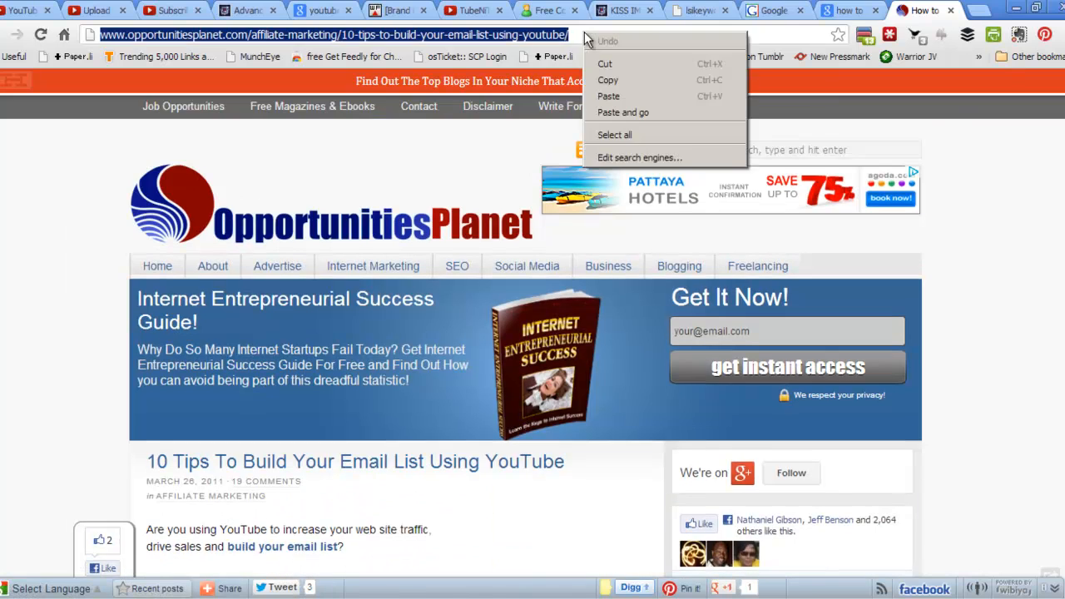
click(618, 83)
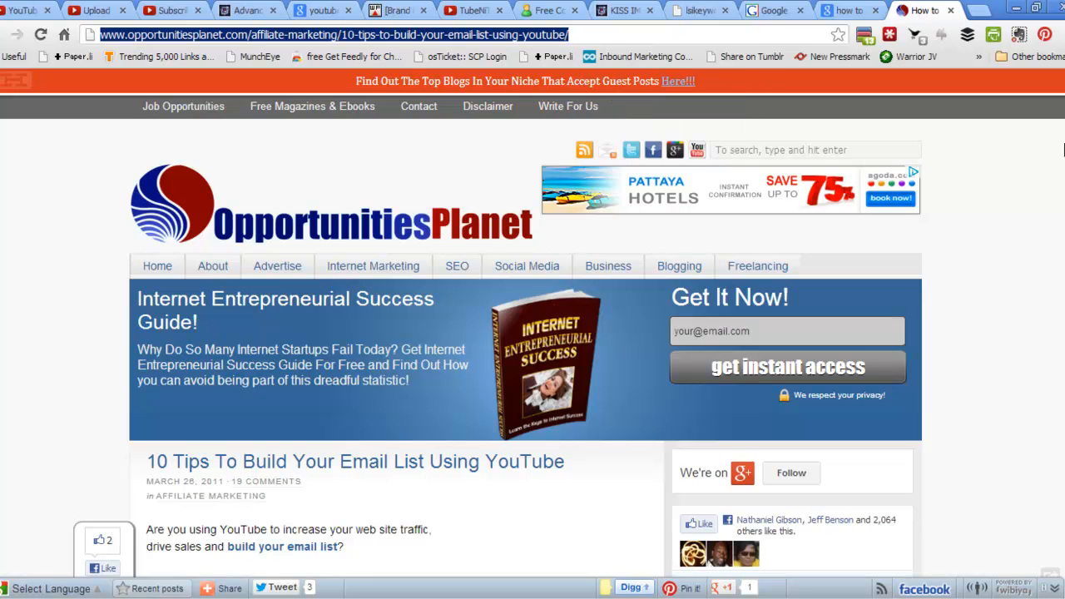
click(770, 10)
click(561, 244)
key(ctrl+a)
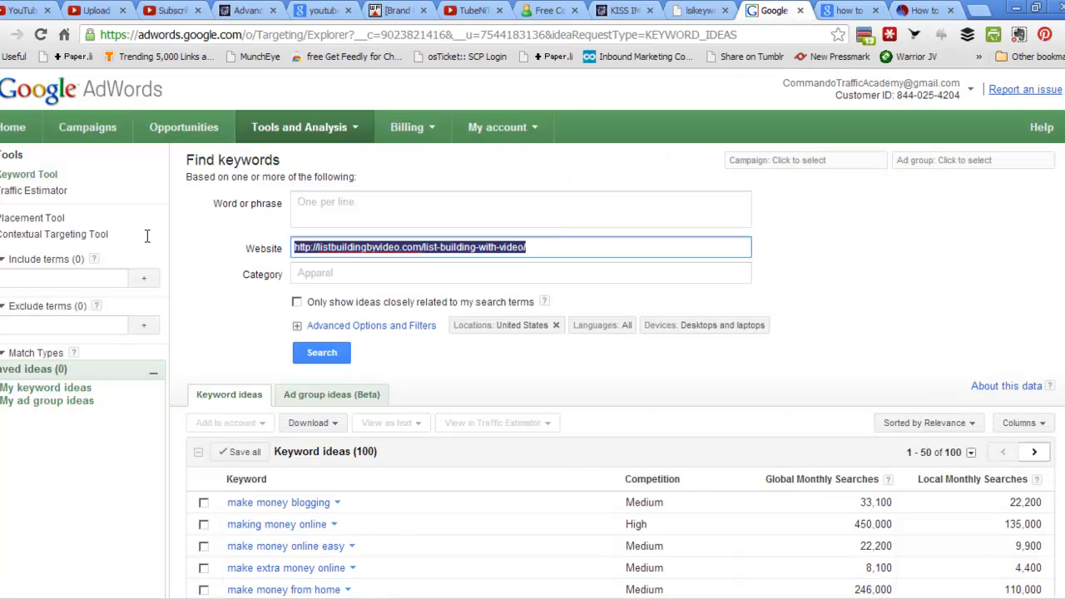
key(ctrl+v)
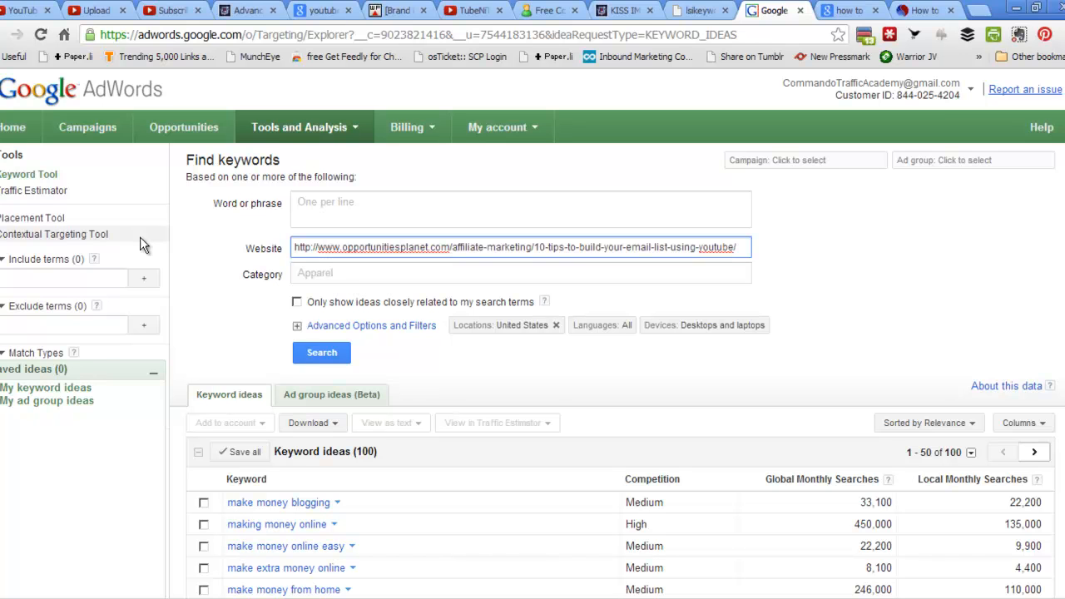
click(323, 353)
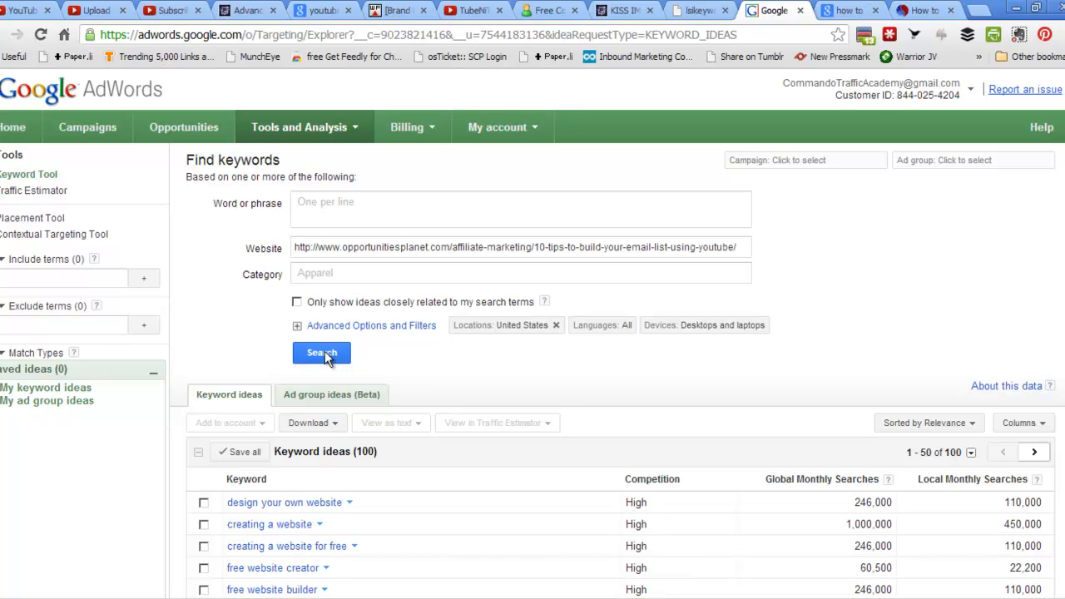
Review the keyword ideas generated from the article, checking their relevance to email list building, competition and monthly searches.
scroll(498, 356, down, 3)
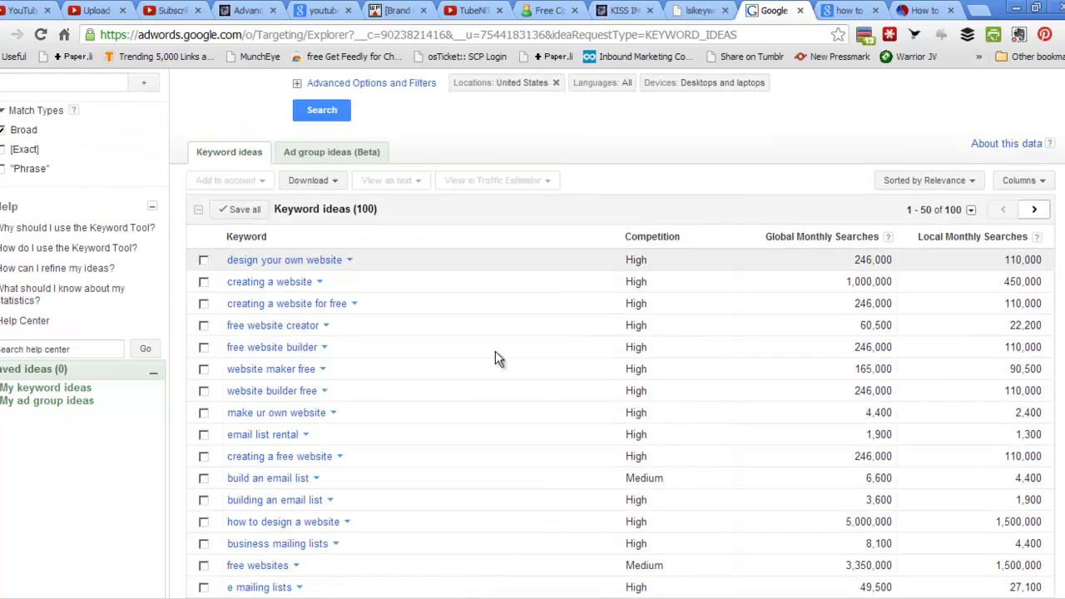
scroll(496, 358, down, 3)
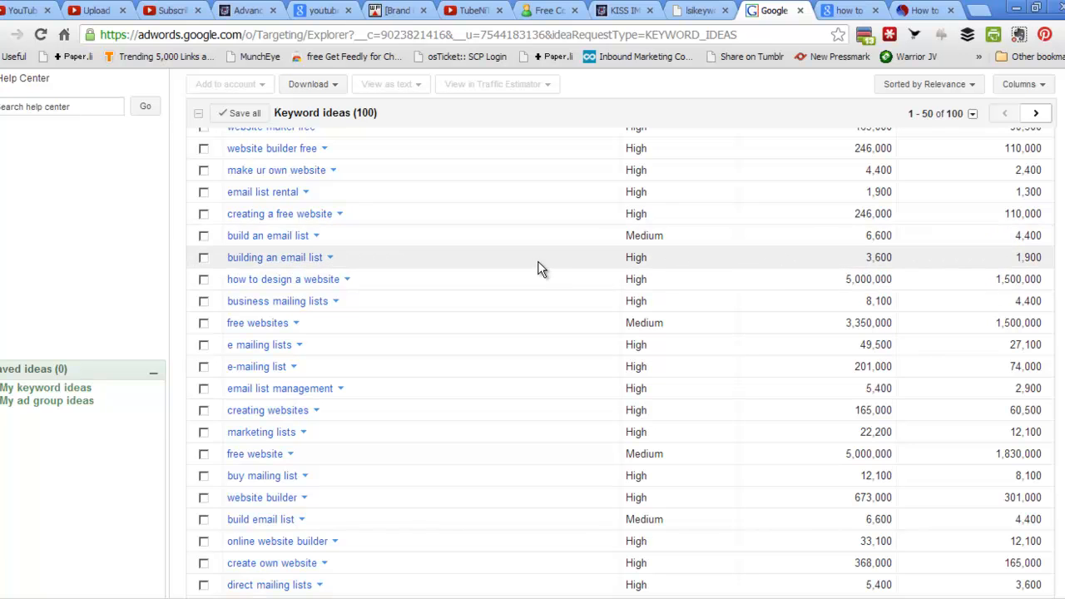
scroll(539, 269, down, 1)
scroll(540, 269, down, 1)
scroll(539, 269, down, 1)
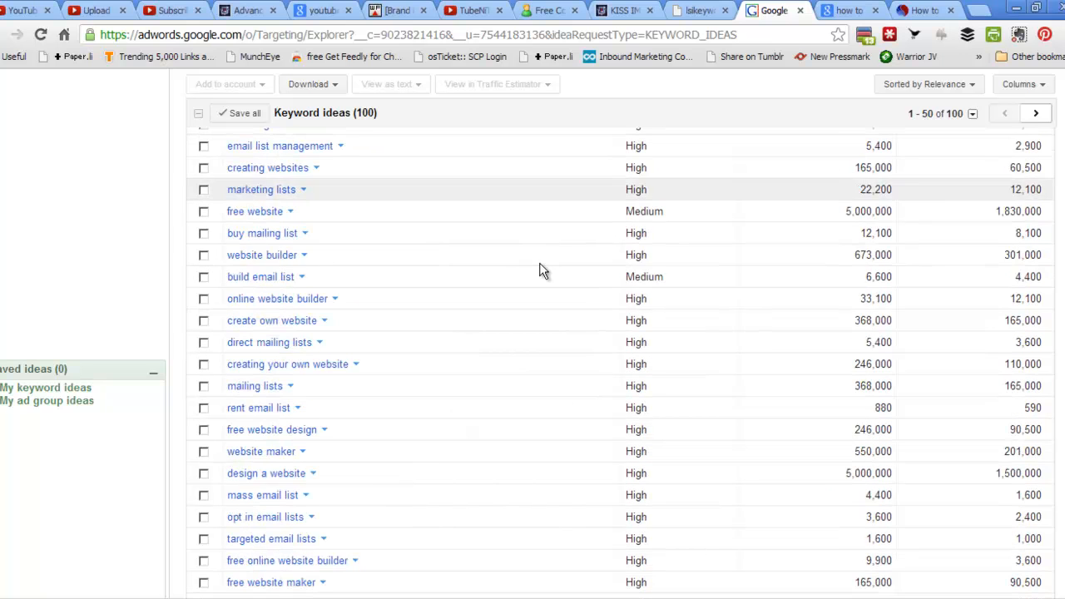
scroll(539, 269, down, 1)
scroll(539, 268, down, 2)
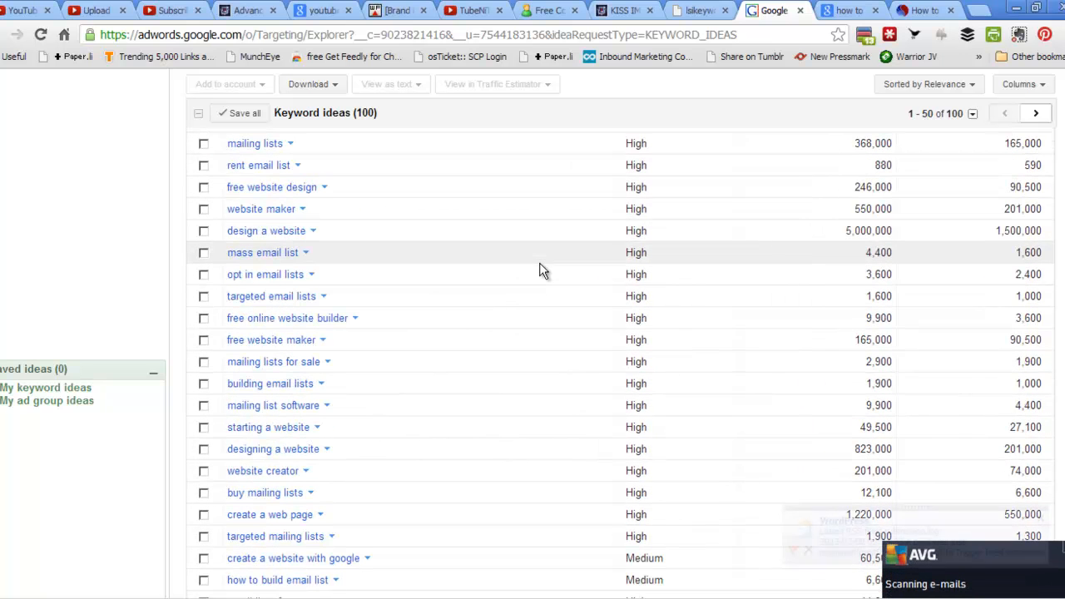
scroll(539, 269, down, 1)
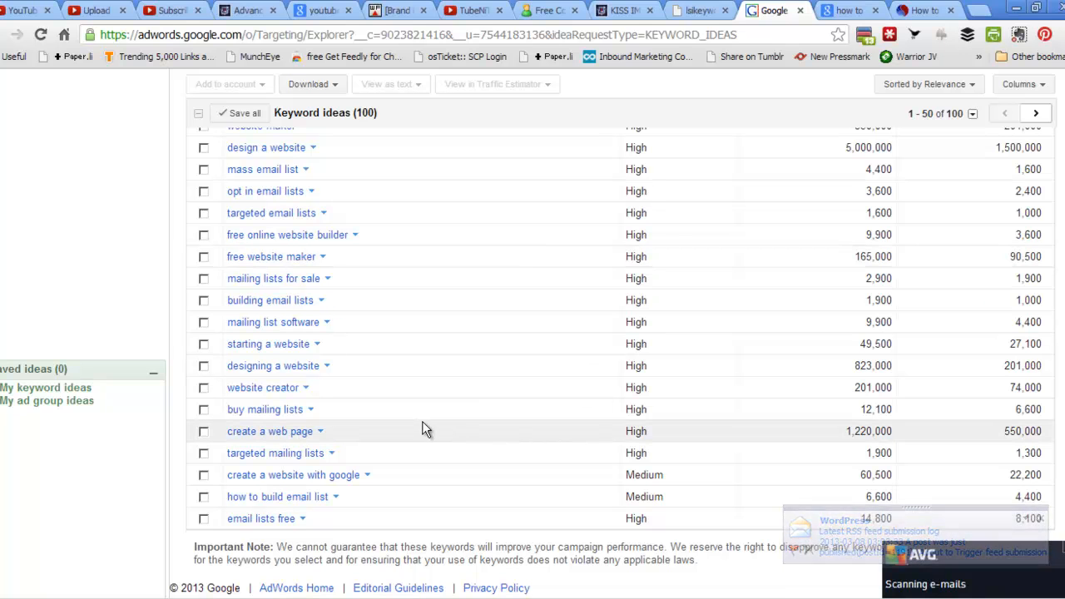
scroll(458, 374, up, 5)
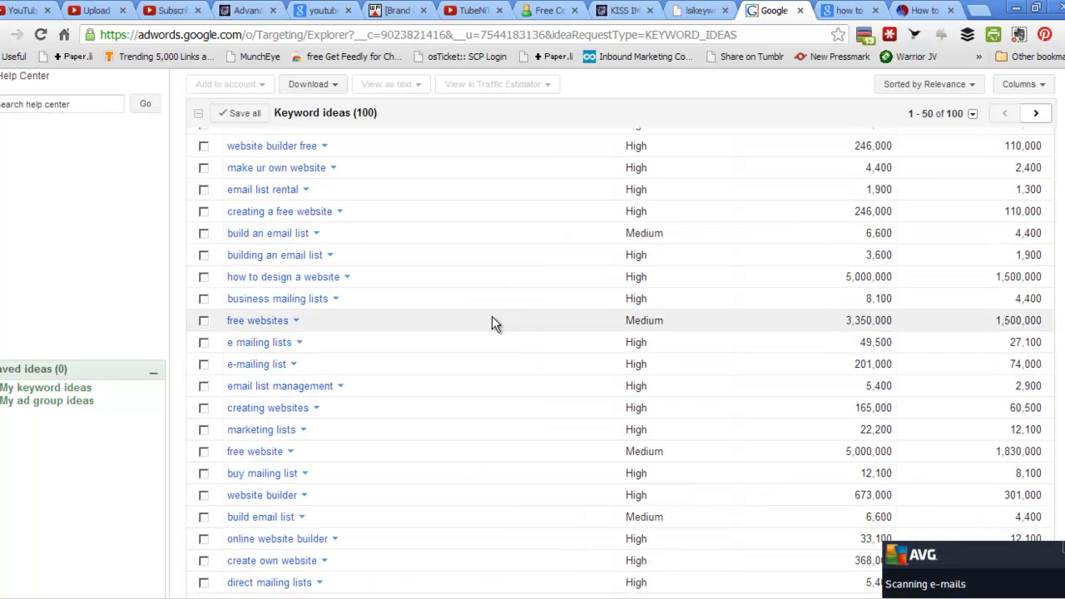
scroll(491, 320, up, 5)
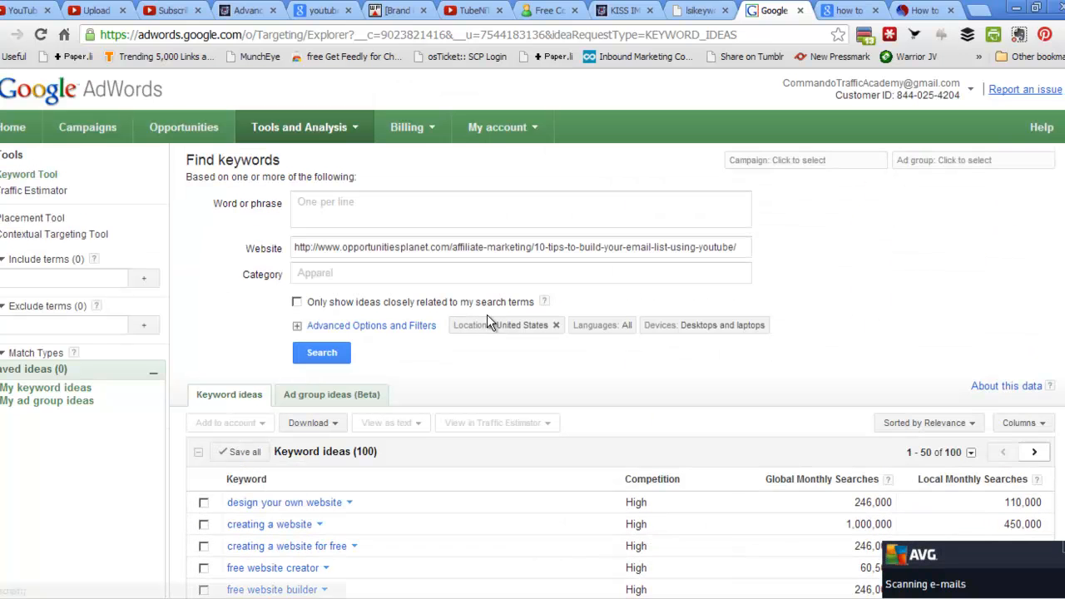
Change the keyword match type from Broad to Phrase.
click(88, 365)
click(3, 411)
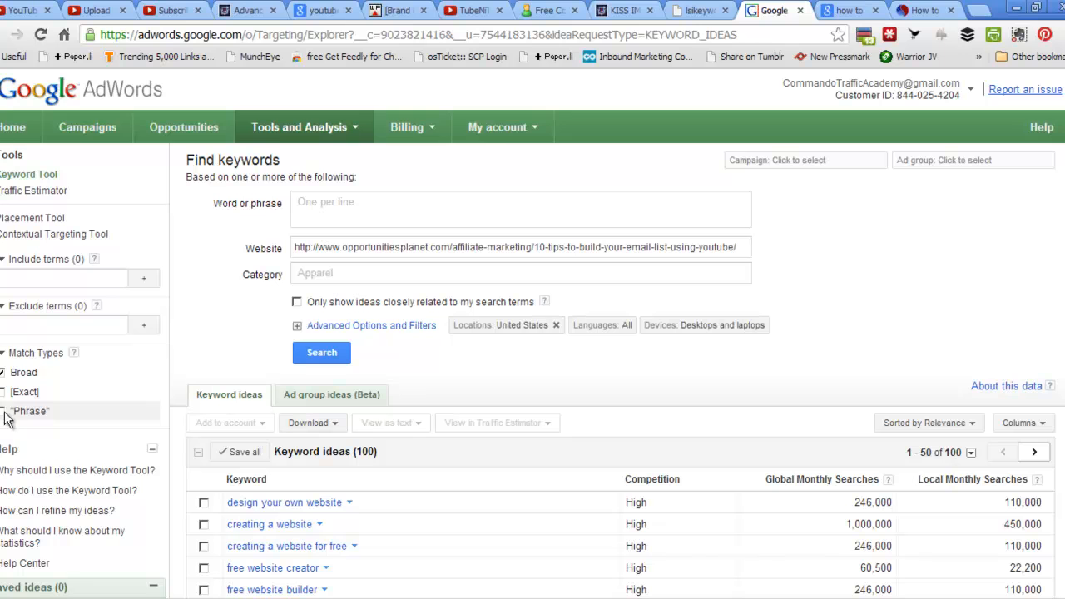
click(3, 373)
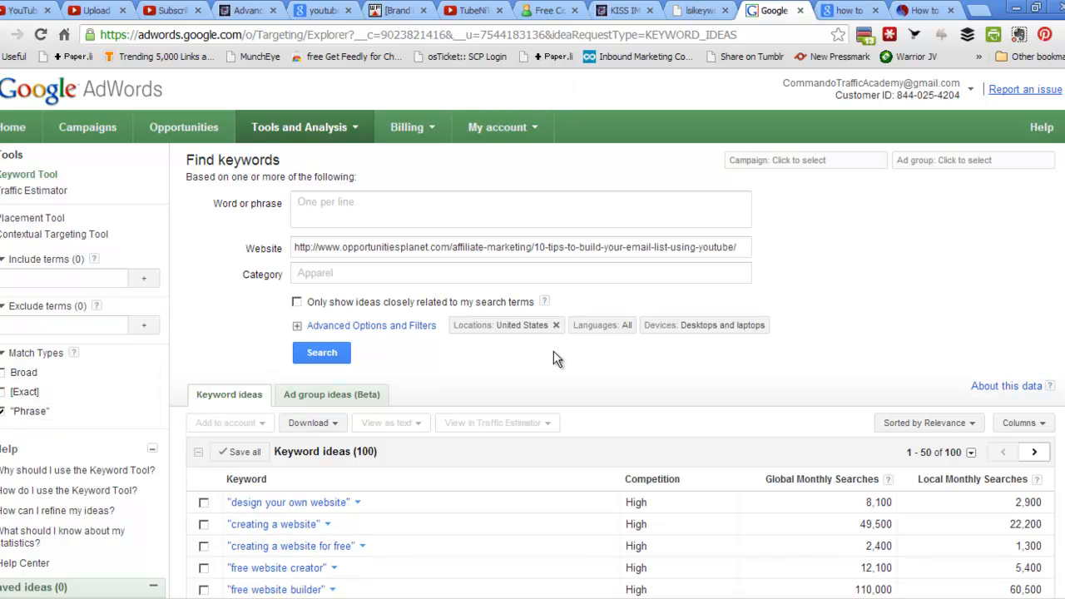
Restrict the keyword ideas to those that include the term "list".
click(40, 276)
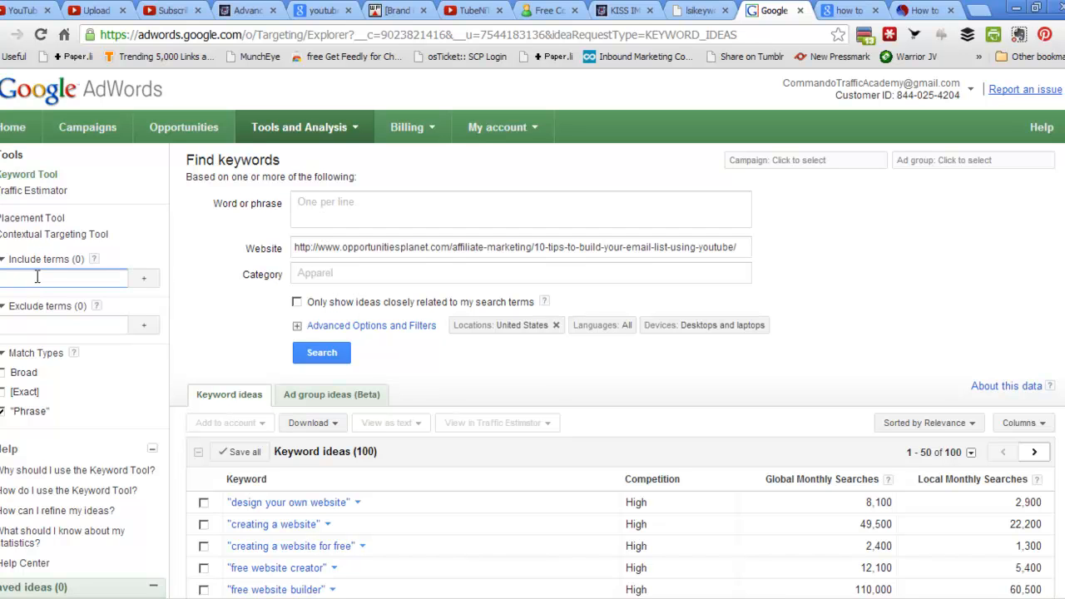
text(list)
click(144, 278)
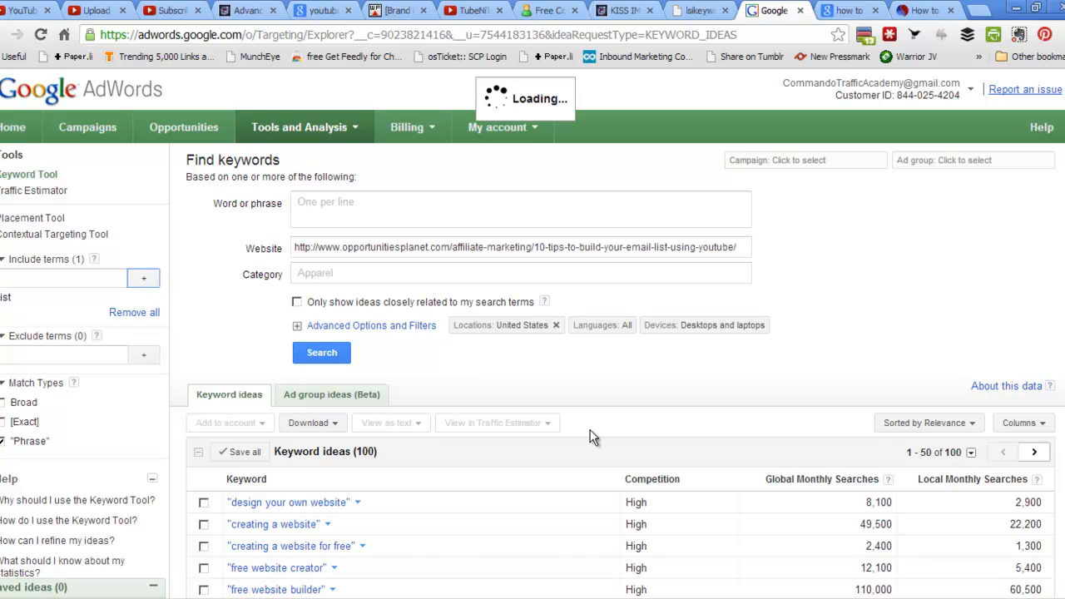
Sort the filtered keyword ideas by Global Monthly Searches and review the phrases with their competition levels.
scroll(591, 437, down, 4)
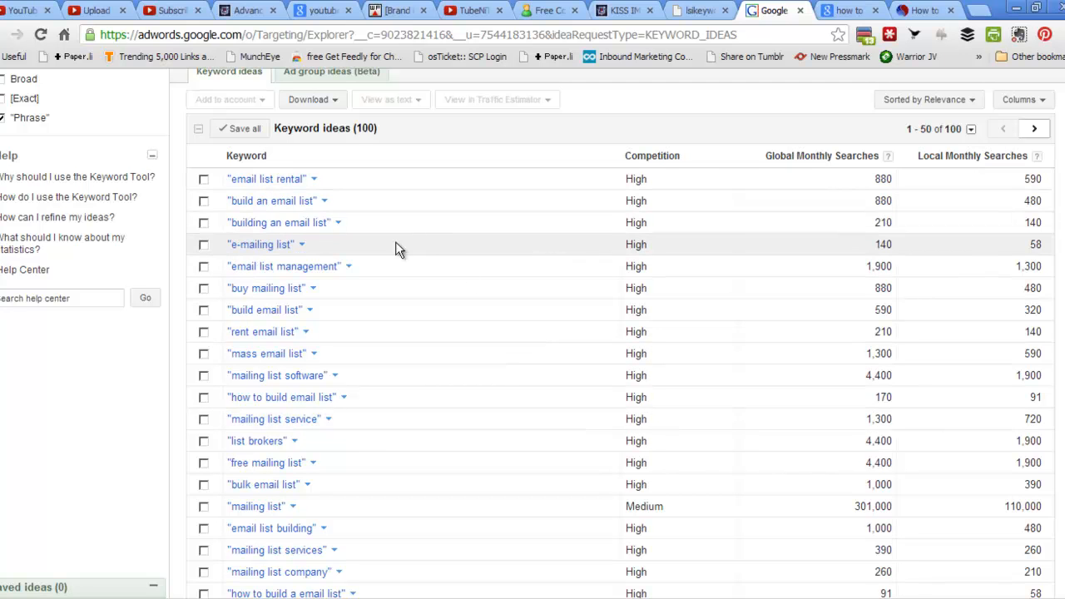
click(859, 156)
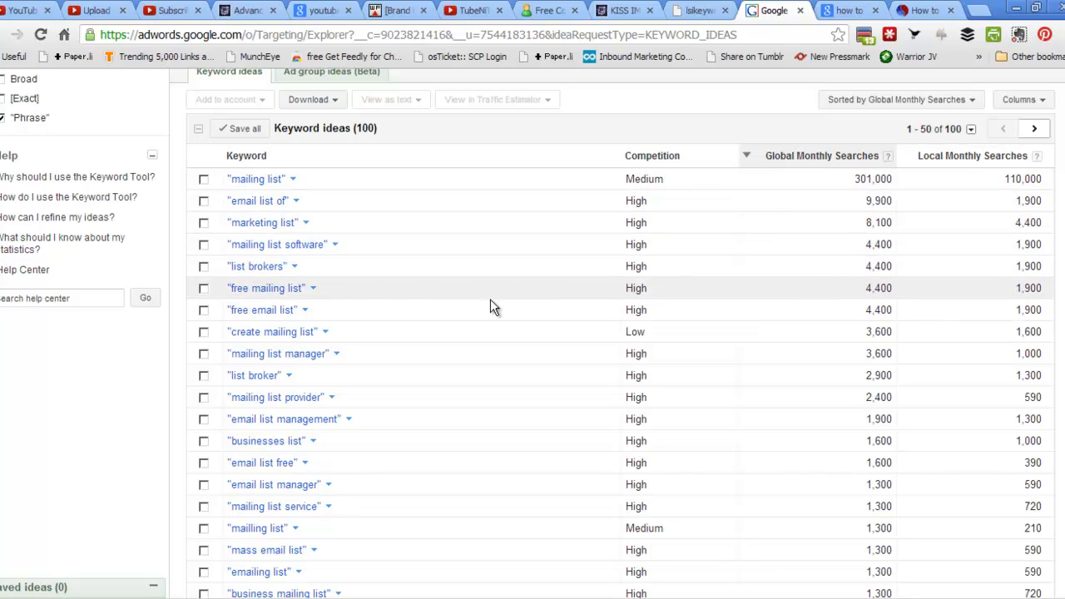
scroll(487, 311, down, 1)
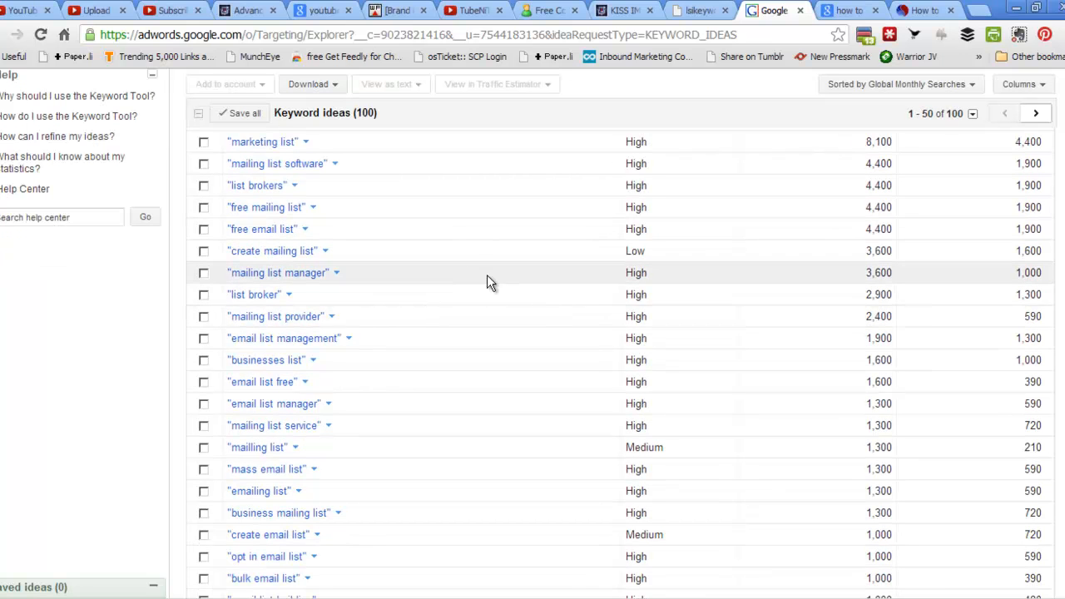
scroll(497, 345, down, 1)
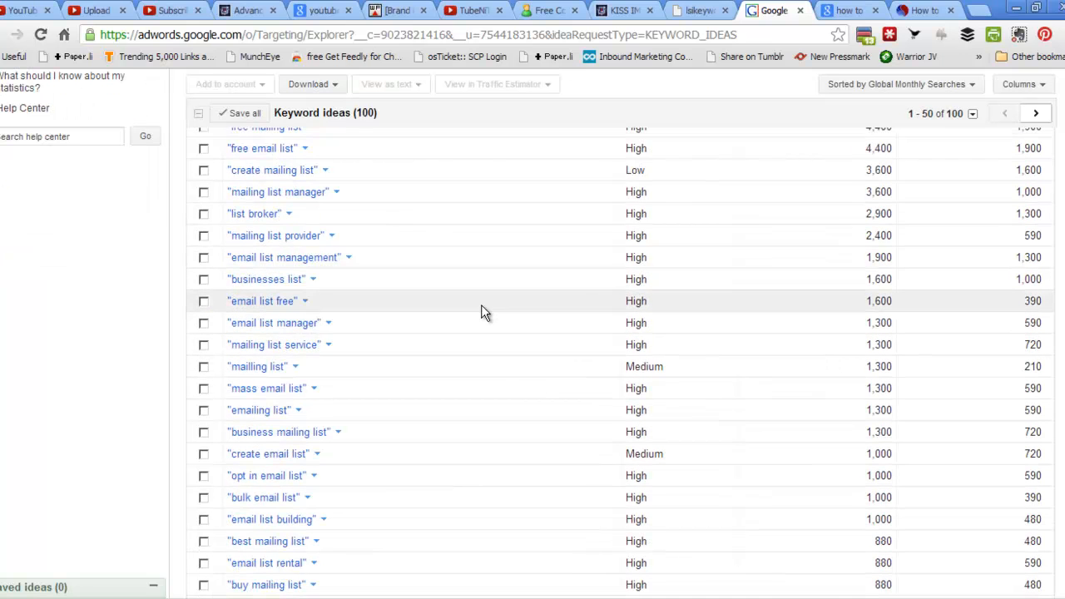
scroll(481, 308, down, 1)
scroll(480, 311, down, 1)
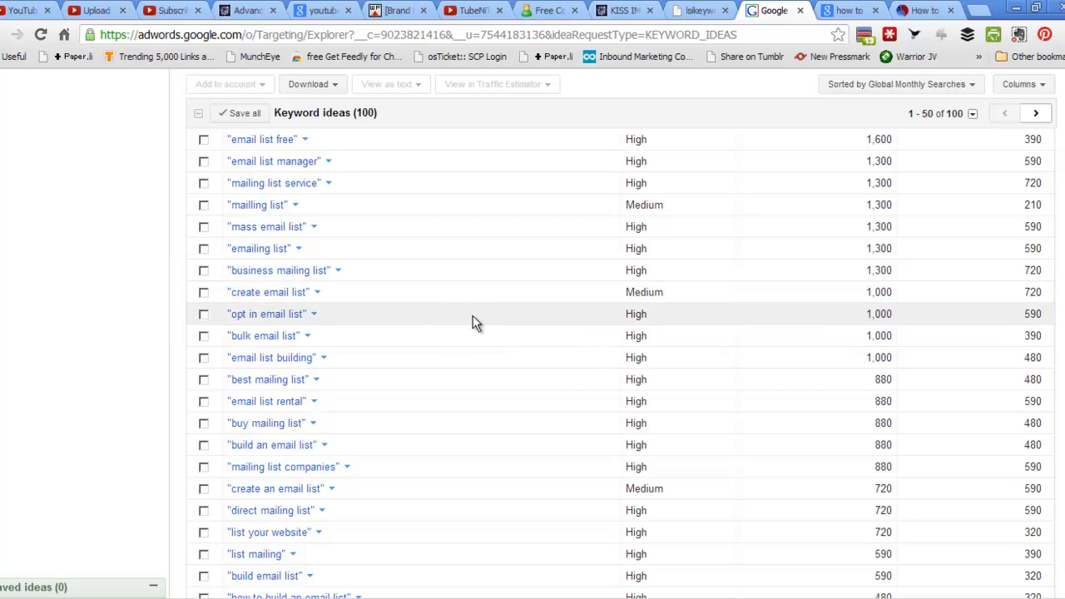
scroll(473, 318, down, 4)
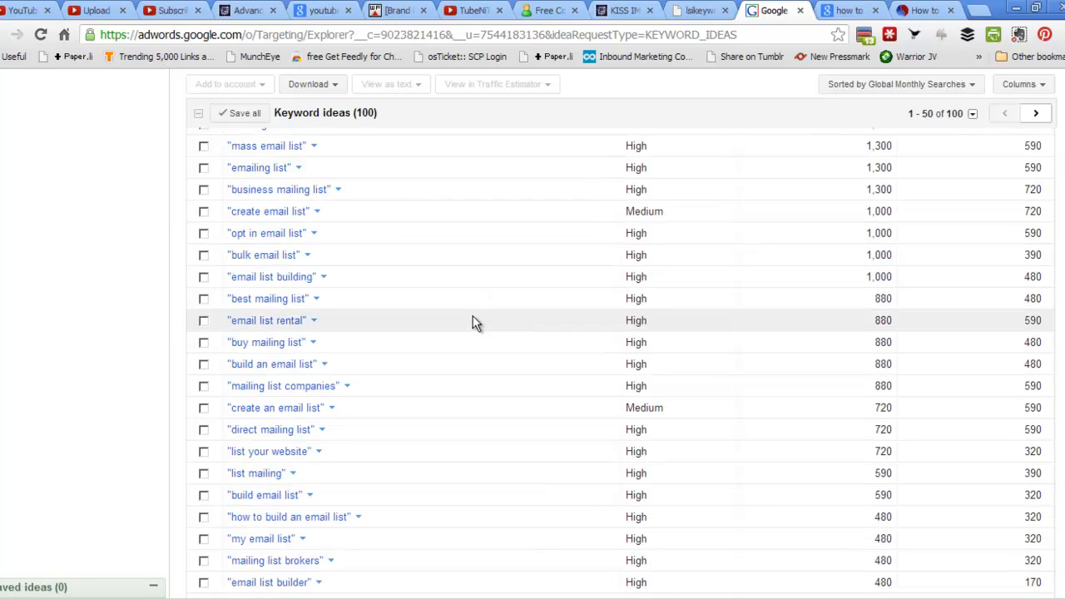
scroll(473, 315, up, 10)
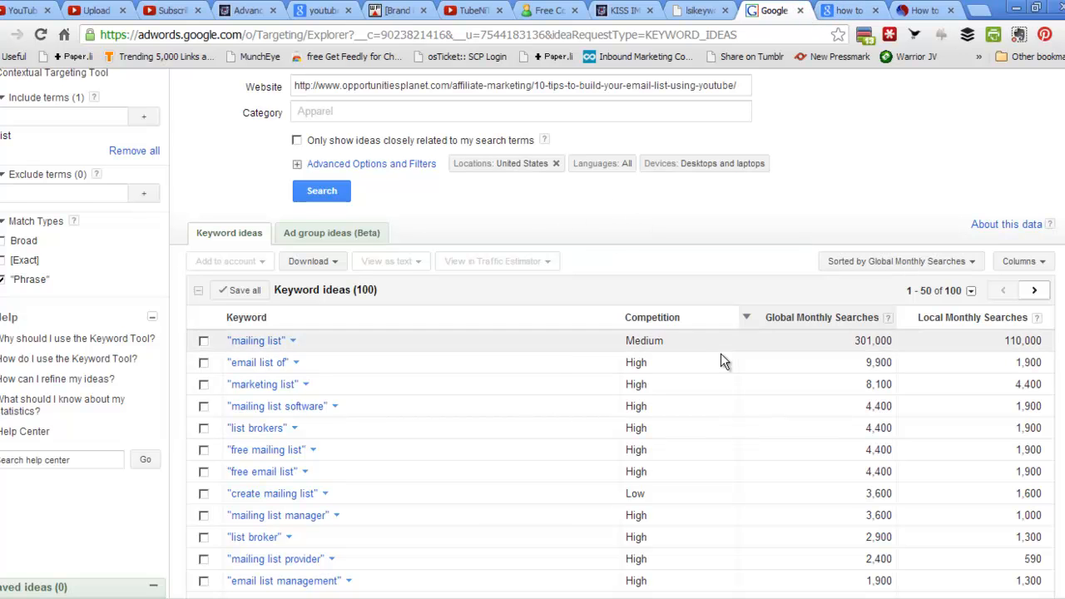
scroll(721, 354, down, 4)
scroll(721, 354, down, 8)
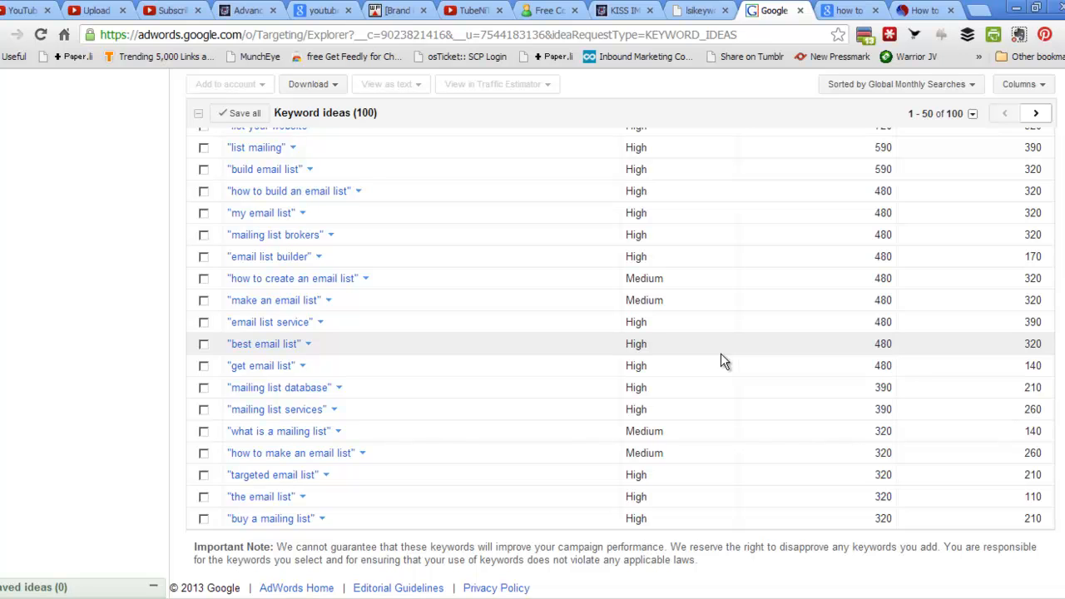
scroll(721, 353, up, 12)
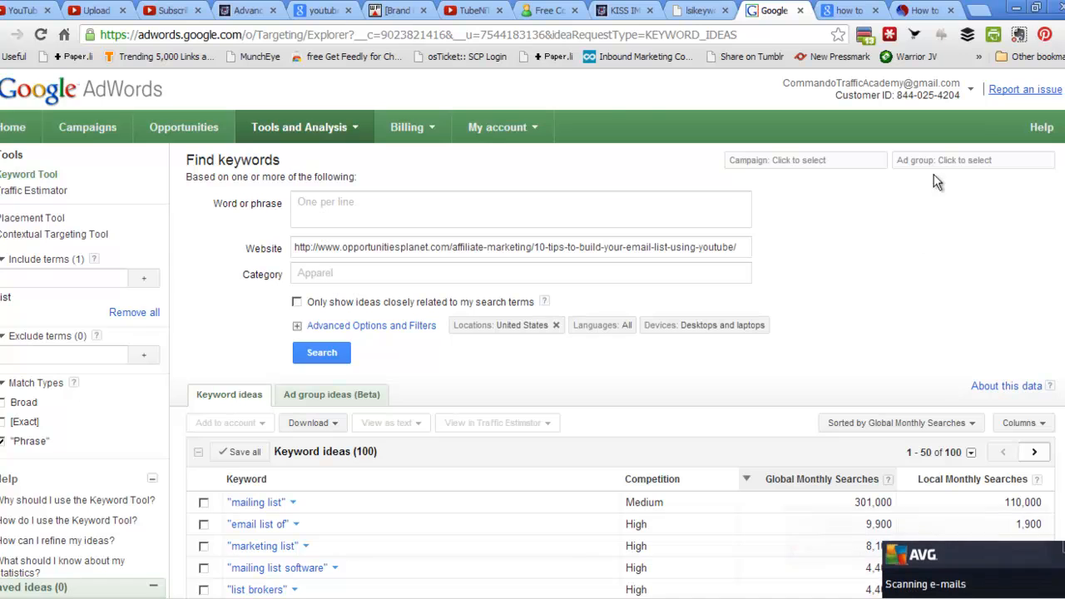
Return to the Google results for "how to build a list with video" and look through the ranking pages.
click(847, 10)
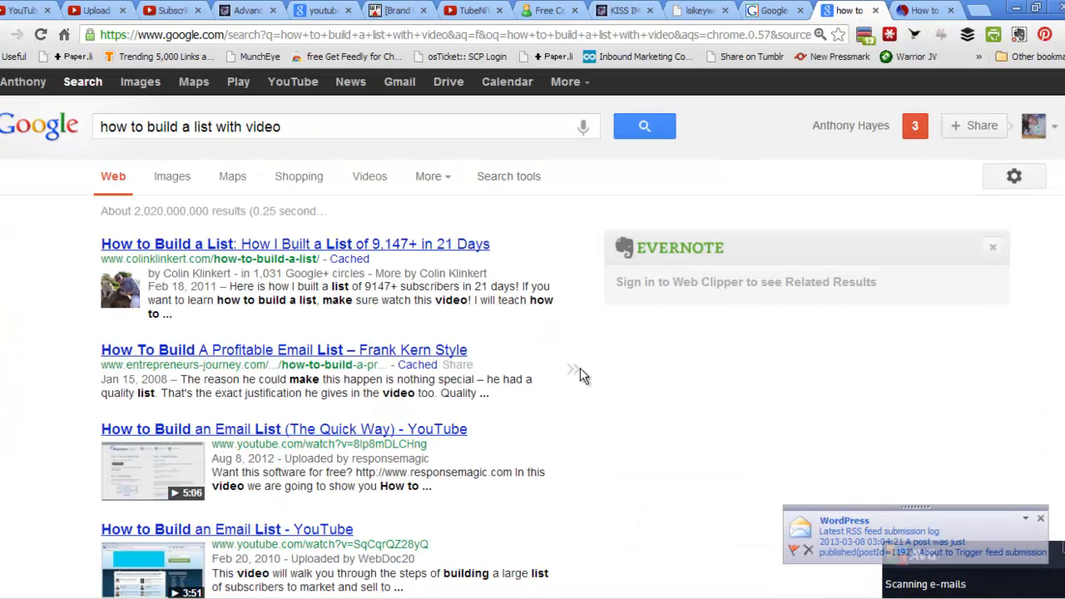
scroll(580, 372, down, 6)
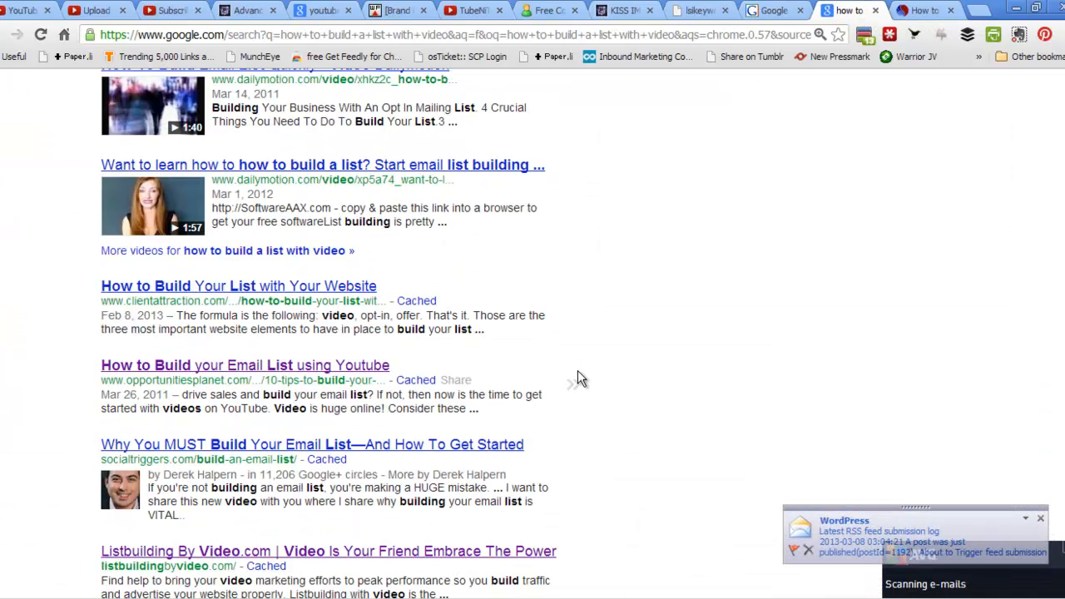
scroll(580, 379, down, 2)
scroll(580, 378, up, 8)
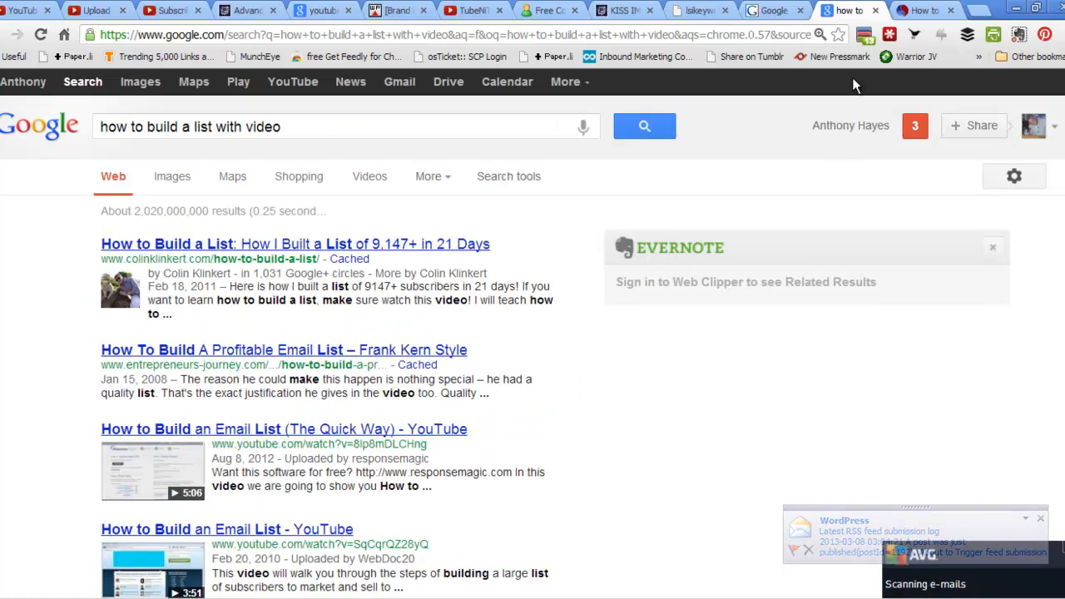
Go back to the OpportunitiesPlanet article and skim its text on building an email list with YouTube.
click(918, 11)
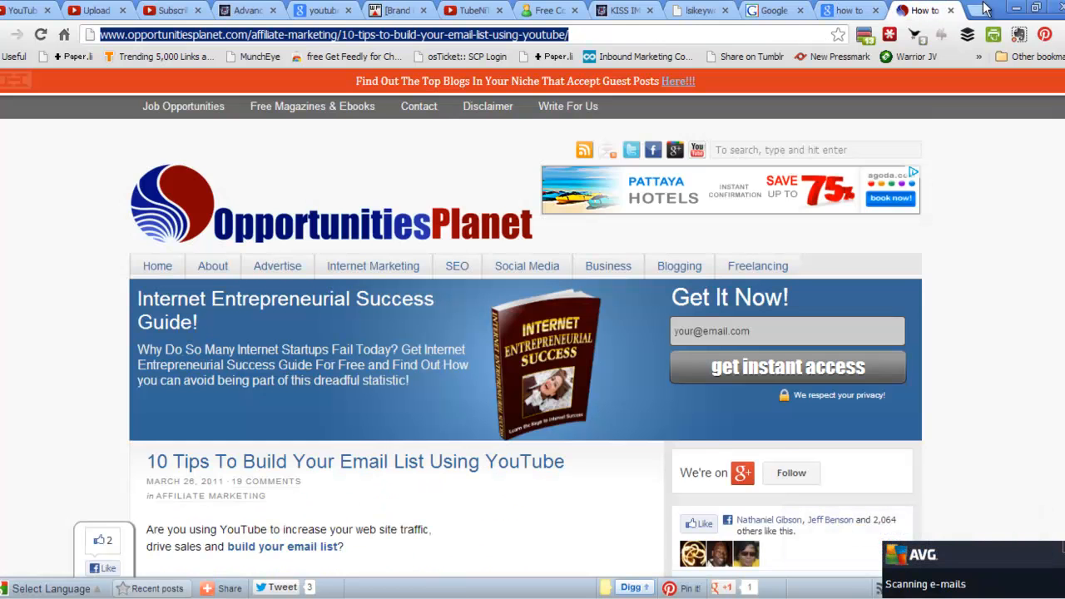
scroll(1040, 254, down, 6)
scroll(1041, 254, up, 3)
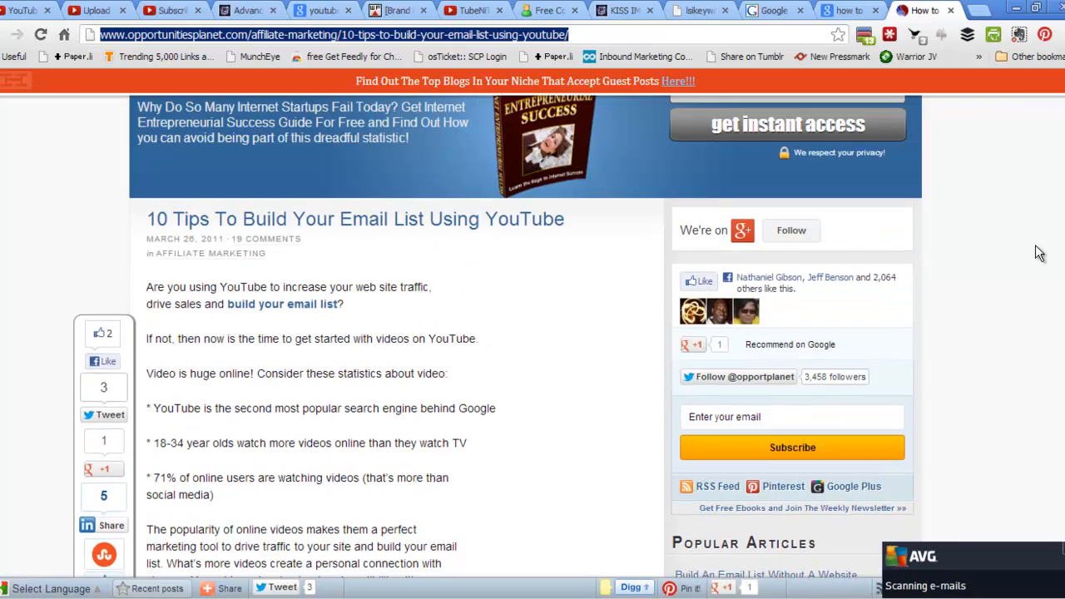
click(729, 378)
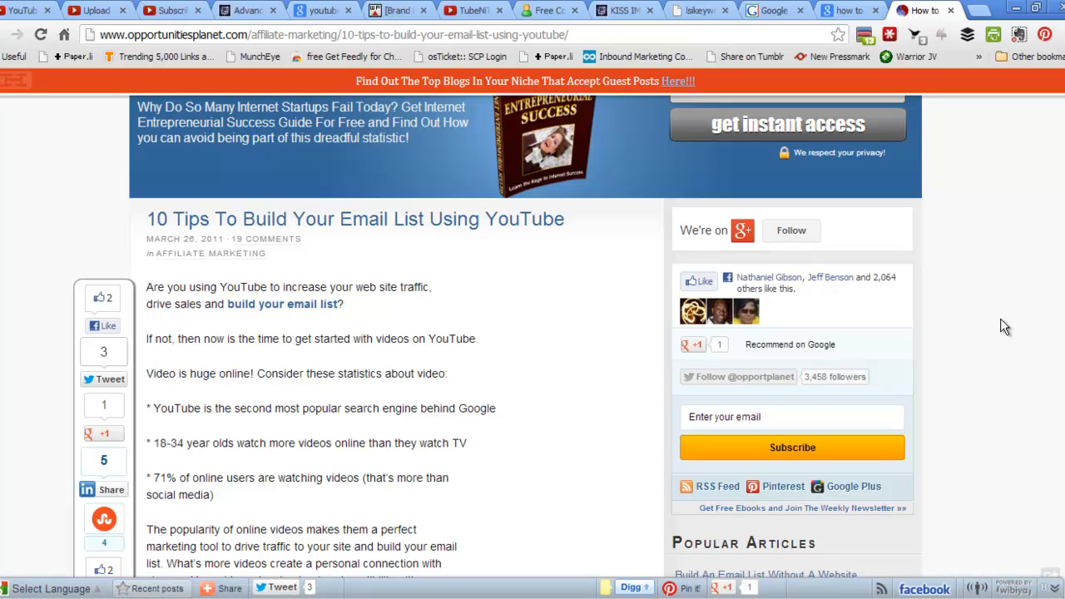
scroll(1004, 326, down, 5)
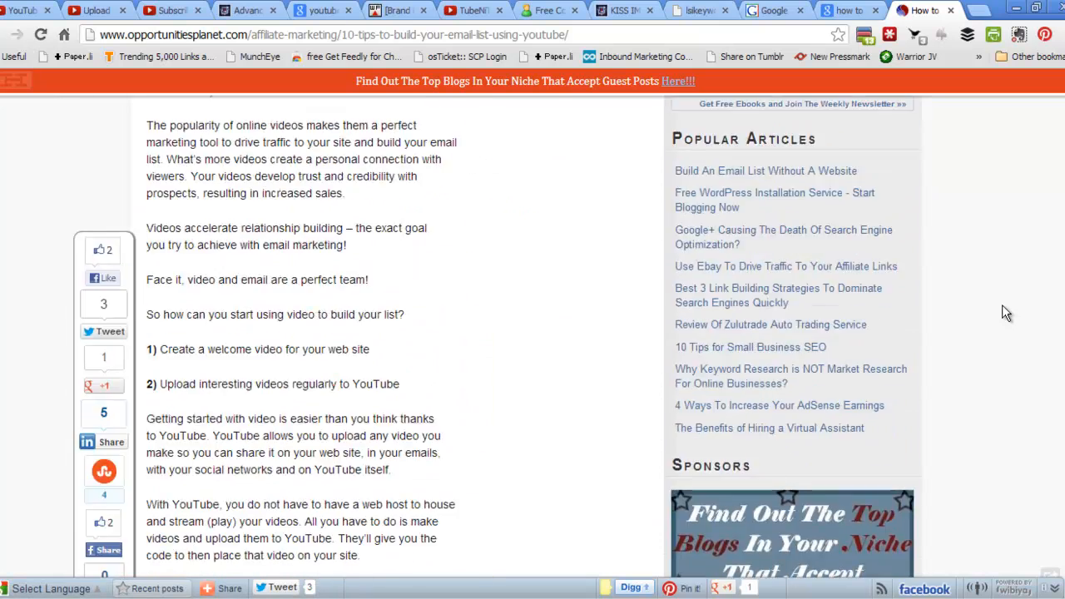
scroll(990, 283, up, 5)
Close the OpportunitiesPlanet article, Google results and AdWords Keyword Tool tabs.
click(951, 10)
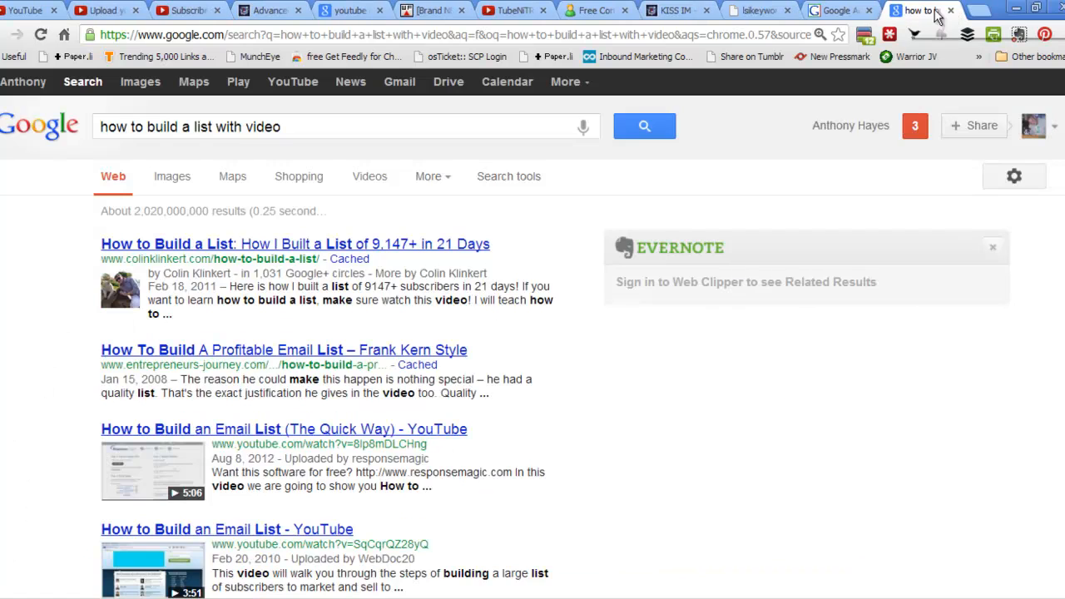
click(951, 11)
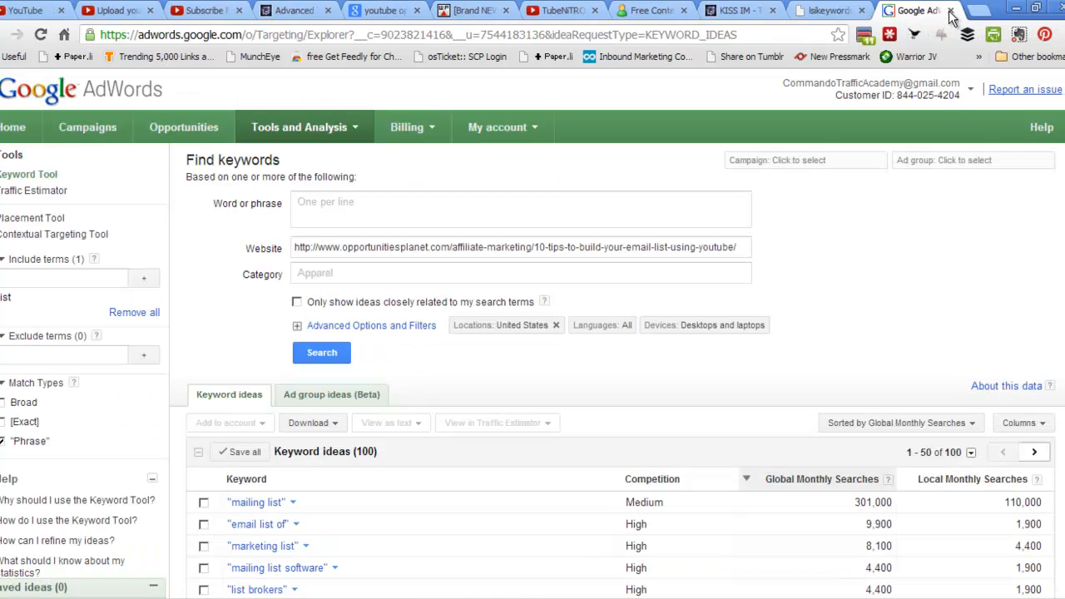
click(951, 11)
click(951, 10)
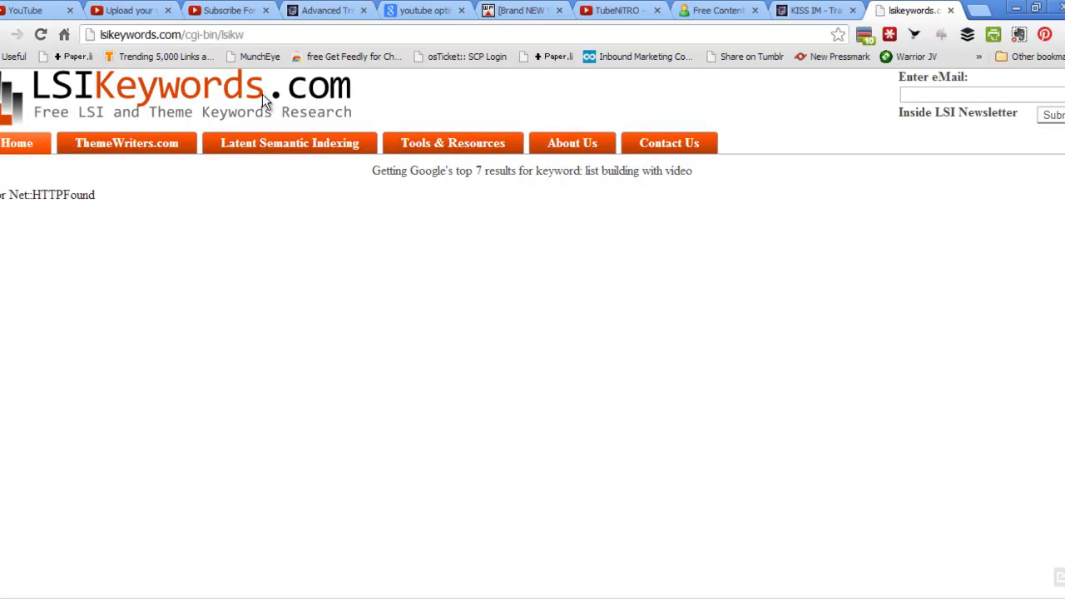
Cut the LSI Keywords address down to the site root and load lsikeywords.com.
click(280, 34)
click(281, 34)
key(BackSpace)
key(BackSpace)
key(BackSpace)
key(BackSpace)
key(BackSpace)
key(BackSpace)
key(BackSpace)
key(BackSpace)
key(BackSpace)
key(BackSpace)
key(BackSpace)
key(BackSpace)
key(BackSpace)
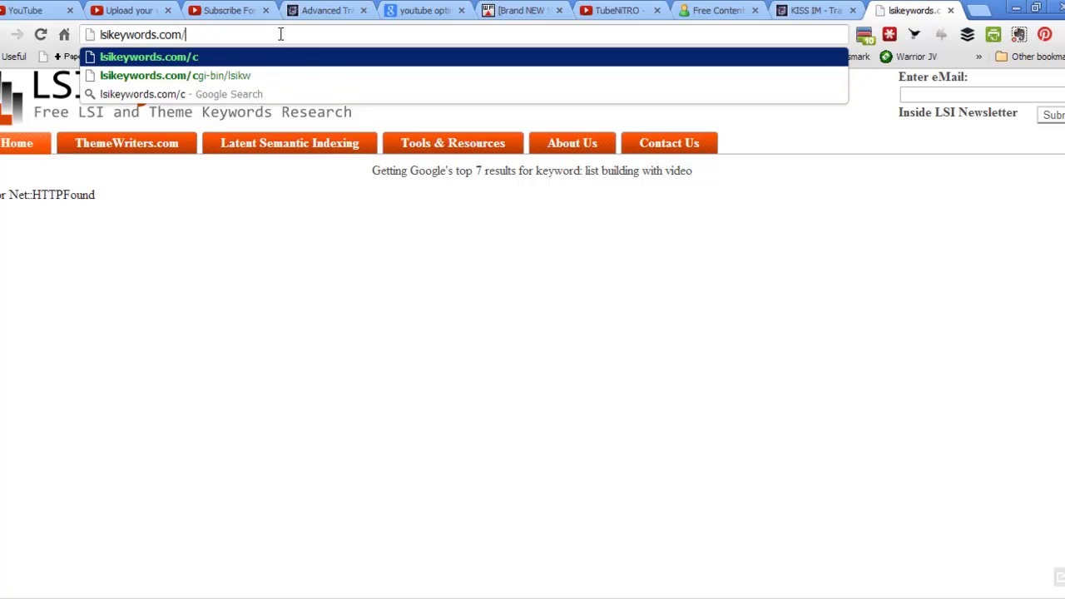
key(Return)
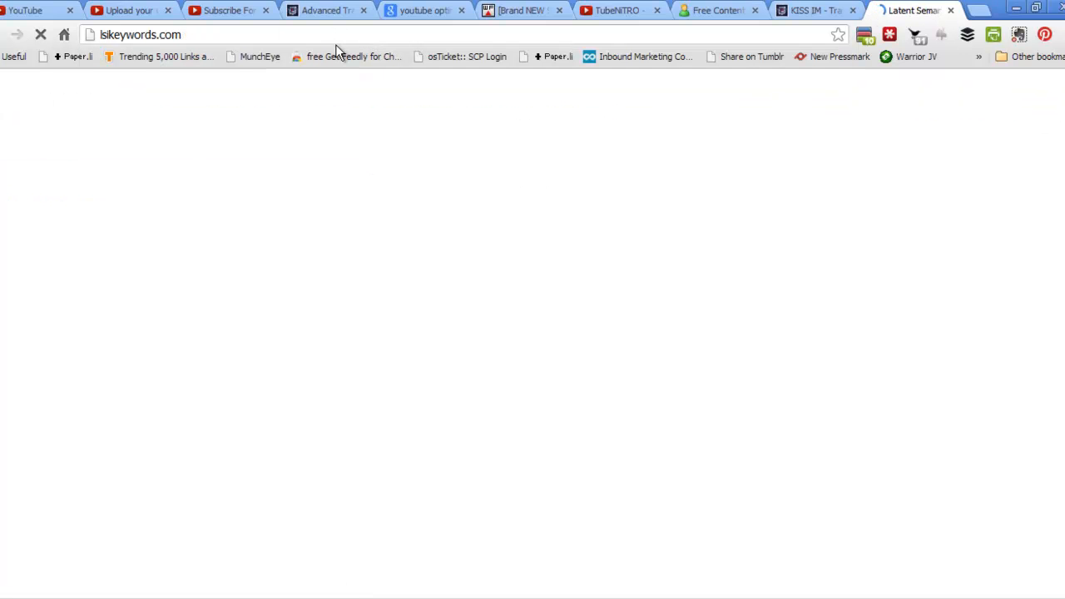
Submit the keyword "how to build a list" for LSI keyword research.
click(459, 169)
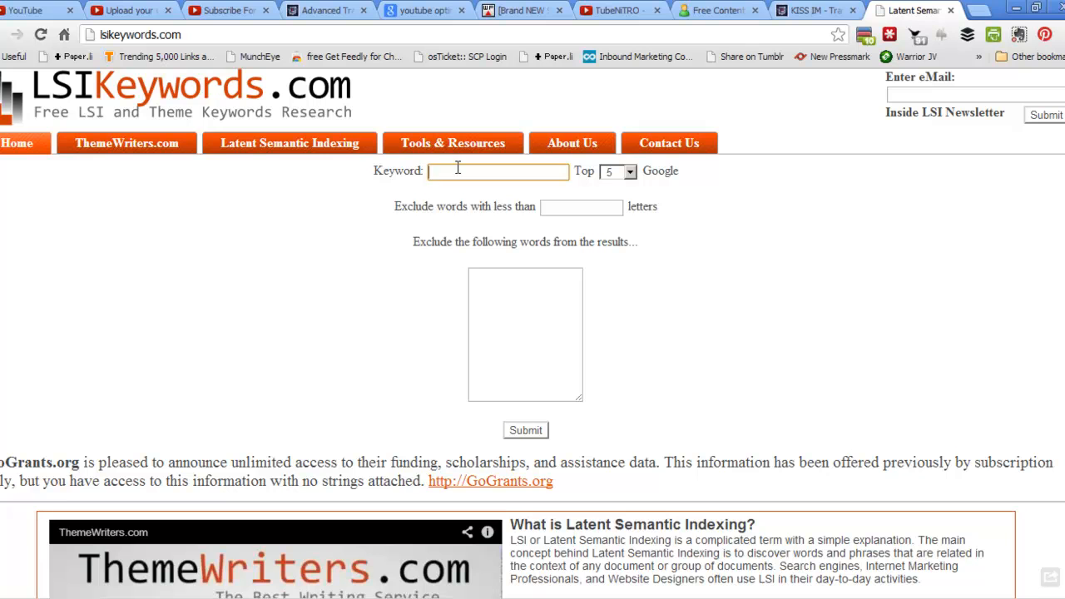
click(529, 172)
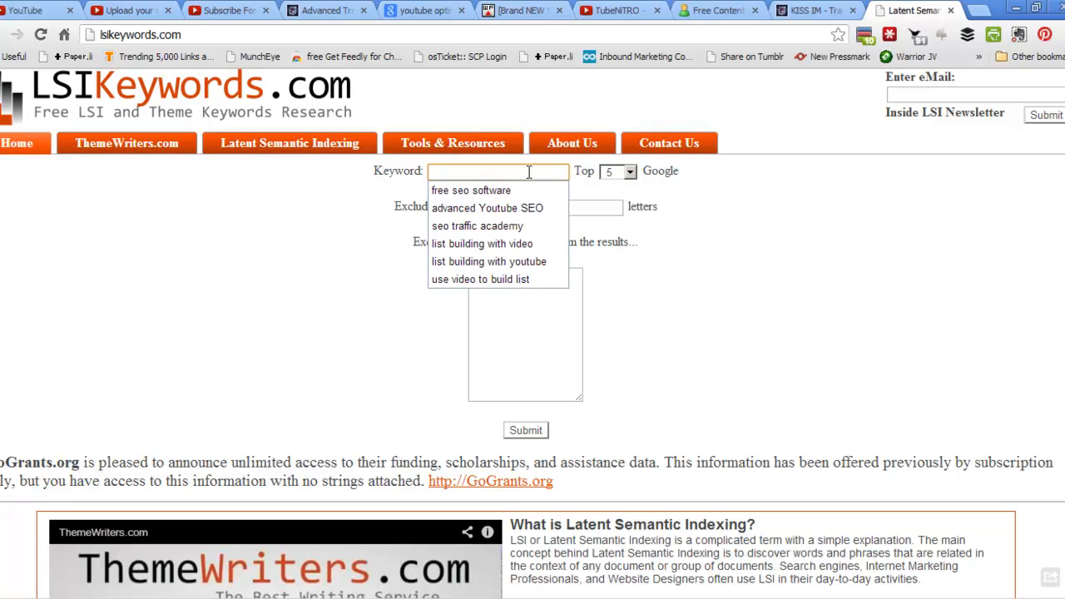
text(how to bu)
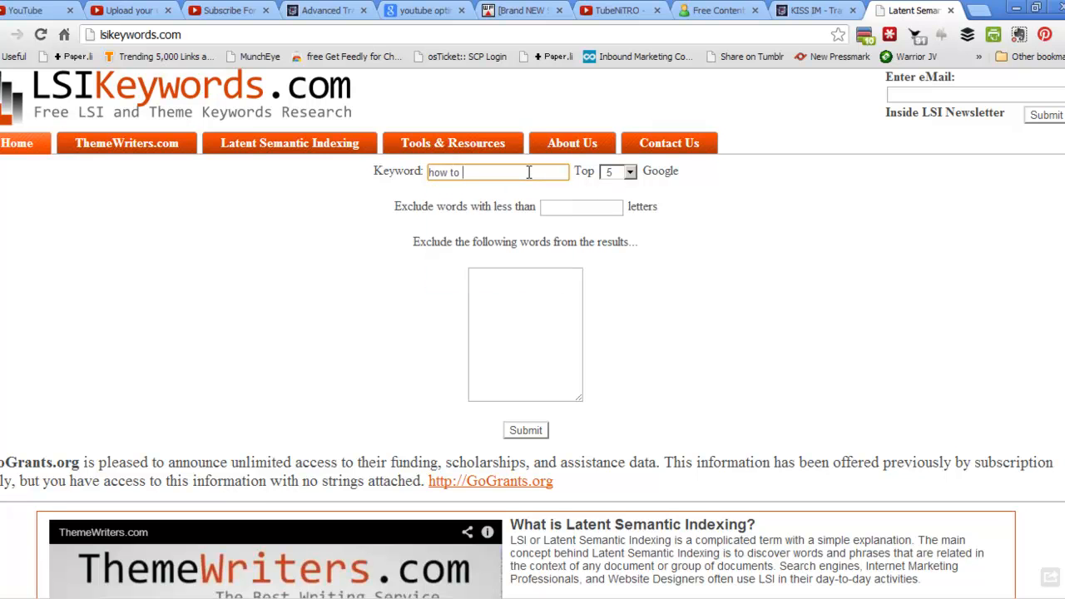
text(id a list)
click(479, 172)
text(l)
click(530, 432)
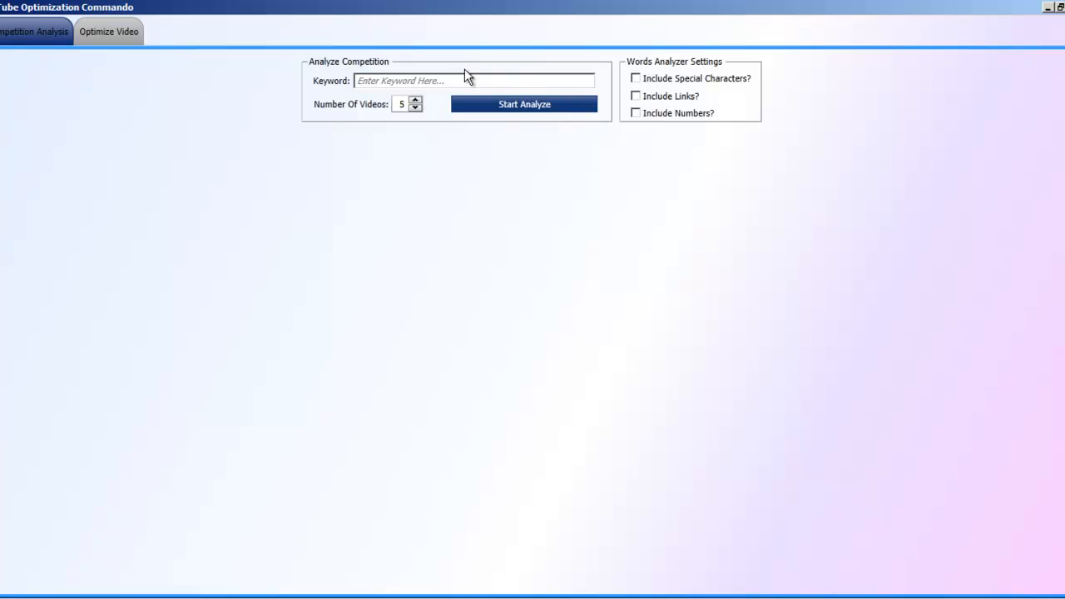
Switch to Tube Optimization Commando and analyze the competition for "How To Build a List with Video" across 7 videos.
click(454, 80)
text(How To Build a List with)
key(Num_Lock)
text(Video)
click(414, 101)
click(414, 101)
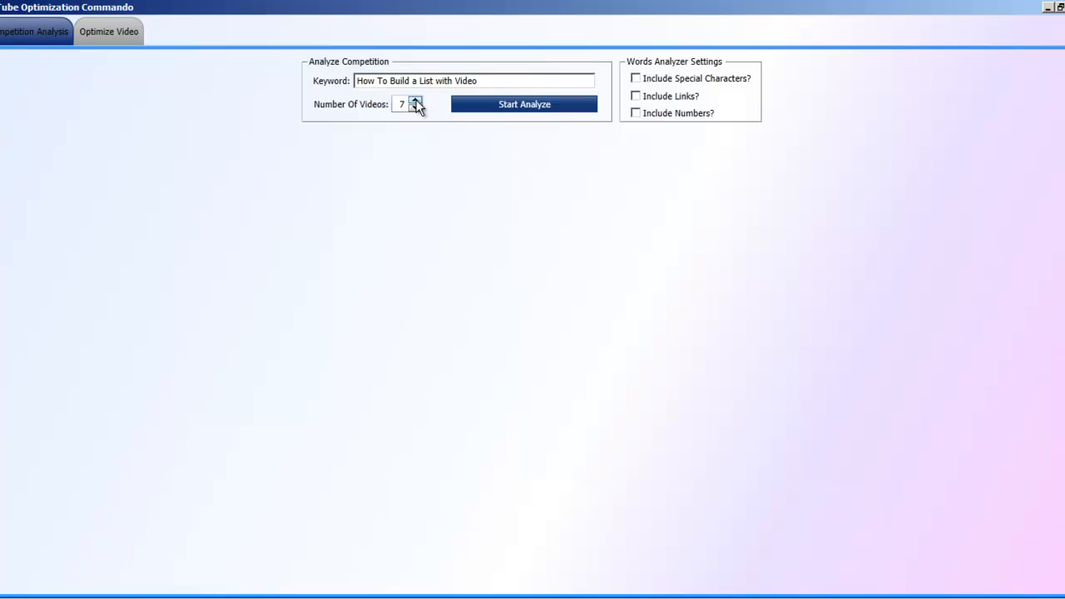
click(528, 104)
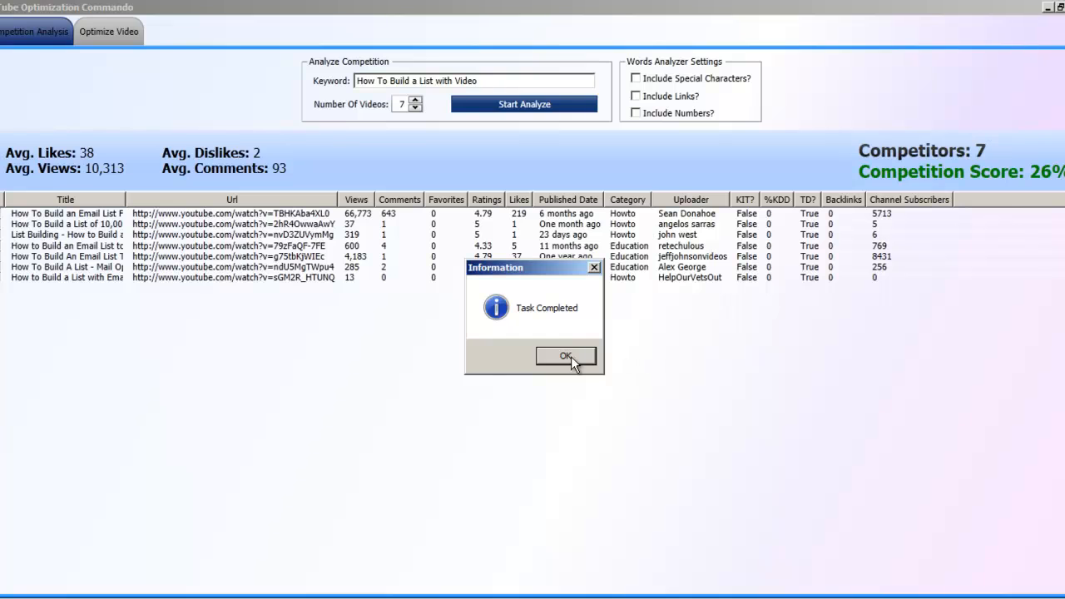
click(565, 356)
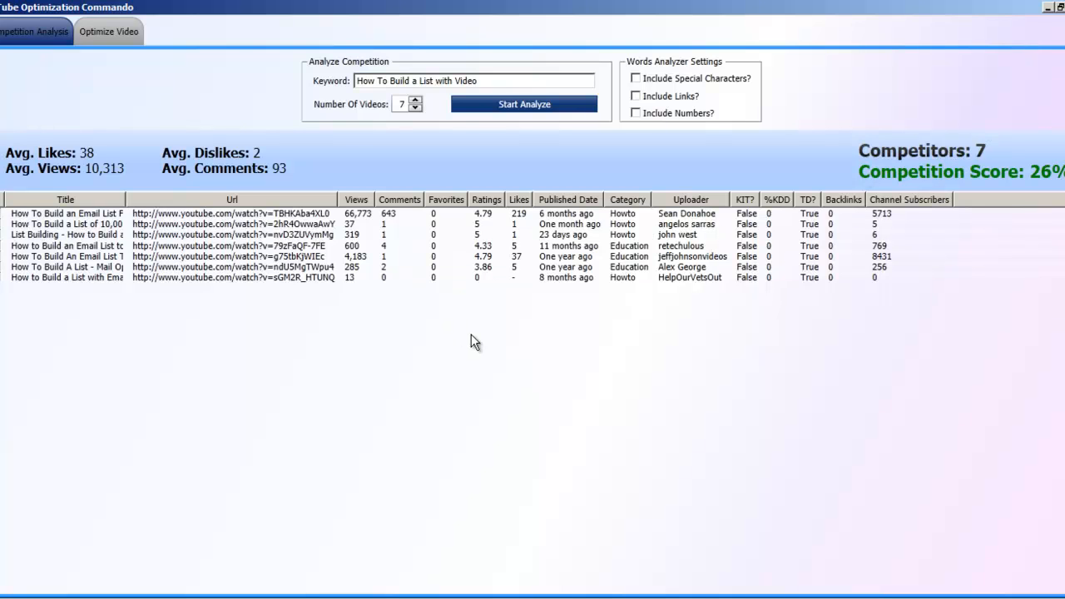
Widen the Title column and examine the competing videos' titles, views, tags in description, backlinks and channel subscribers.
drag(125, 197, 366, 205)
click(166, 214)
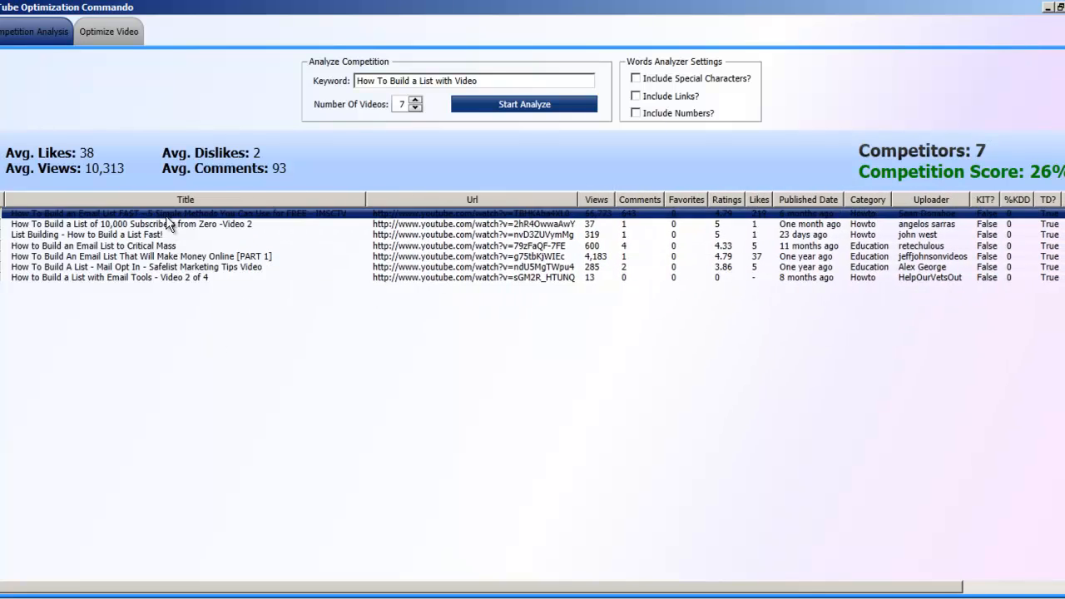
click(160, 280)
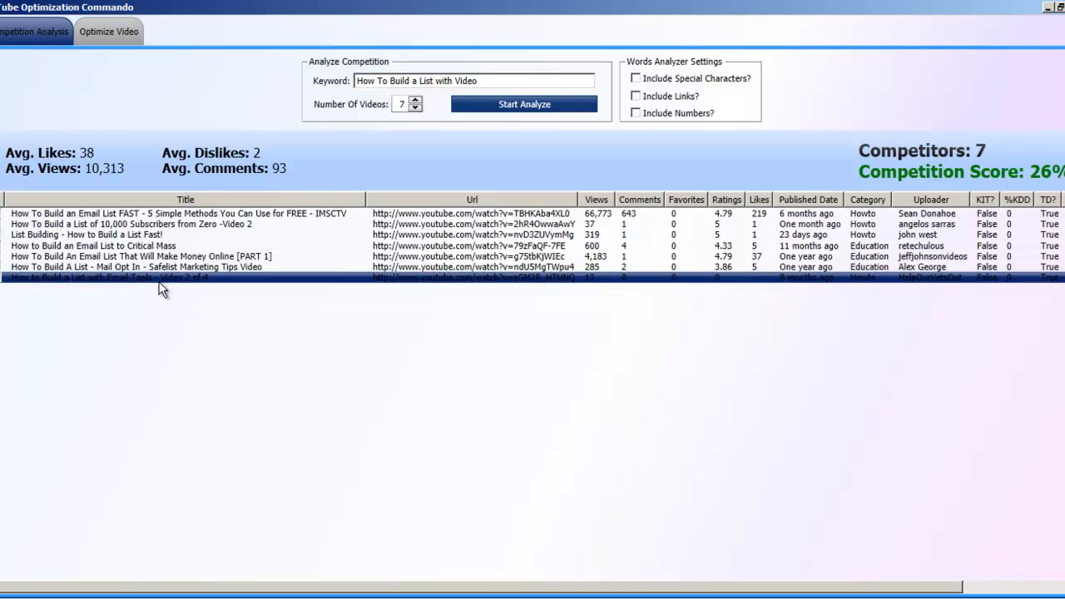
click(170, 211)
click(169, 279)
click(175, 322)
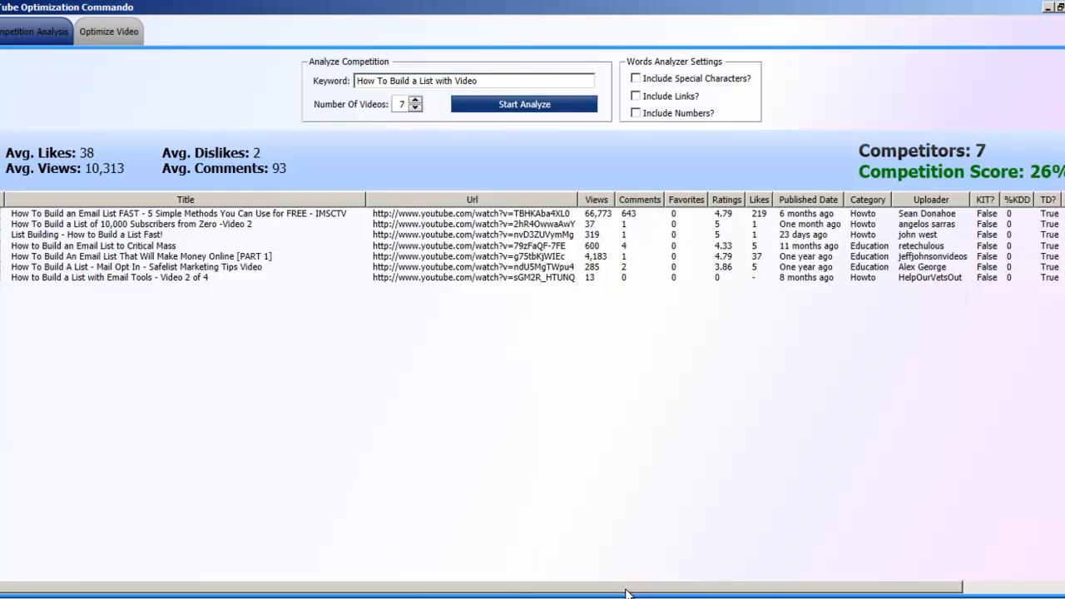
drag(766, 596, 802, 590)
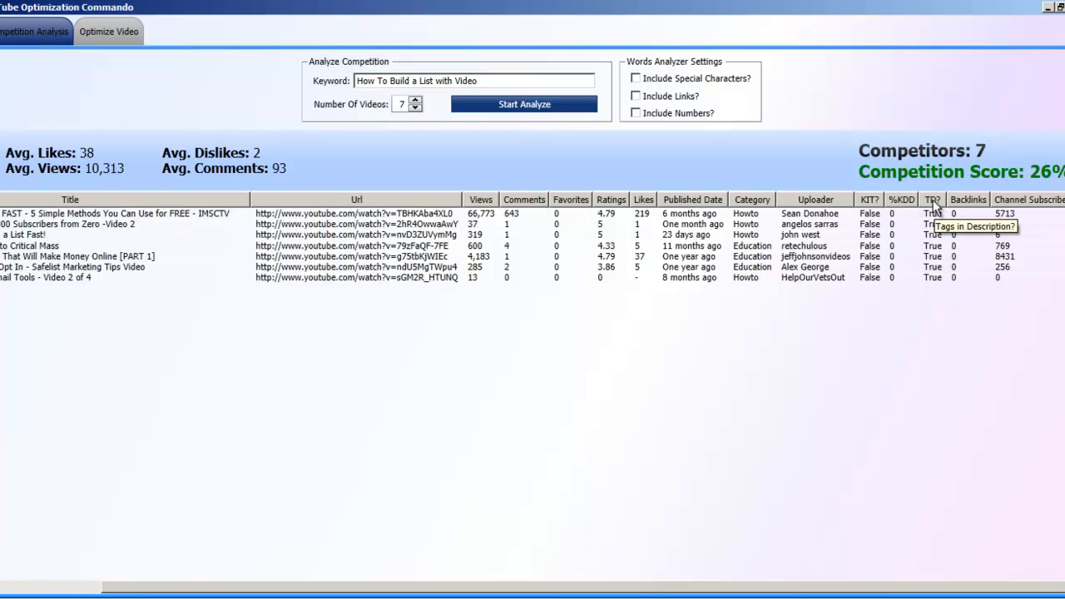
click(966, 214)
click(966, 200)
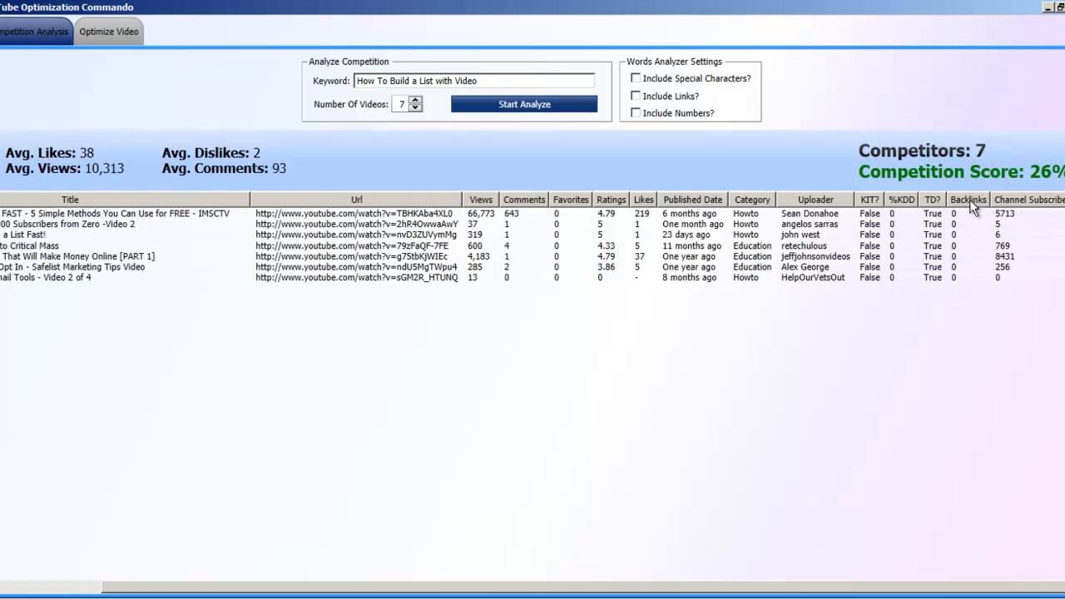
click(1018, 277)
drag(520, 585, 419, 585)
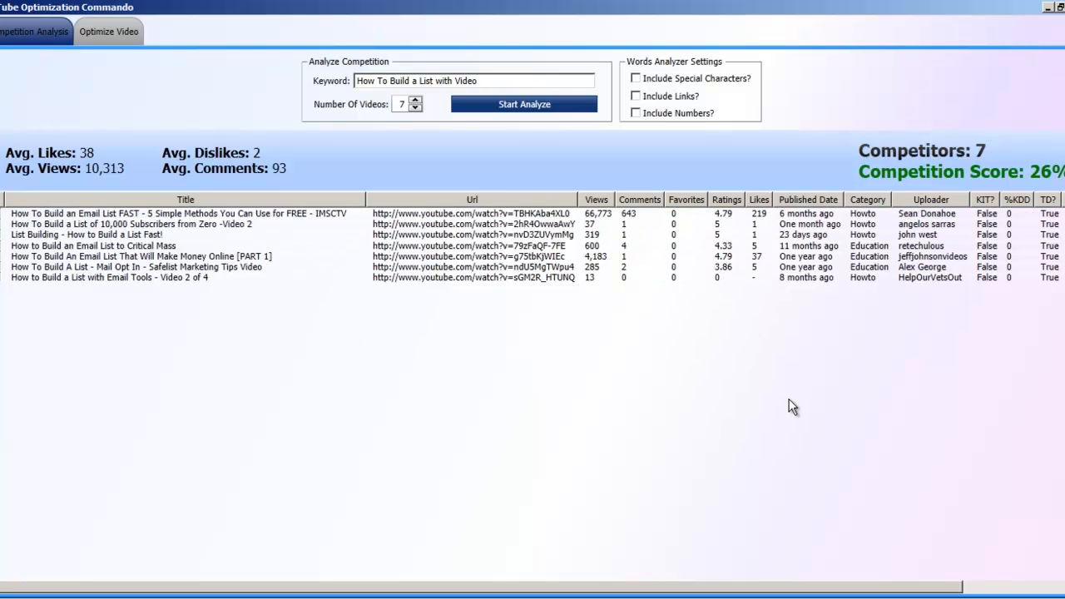
Bring up the video optimization view with the five-word title sequences and widen their Word Sequence column.
click(104, 35)
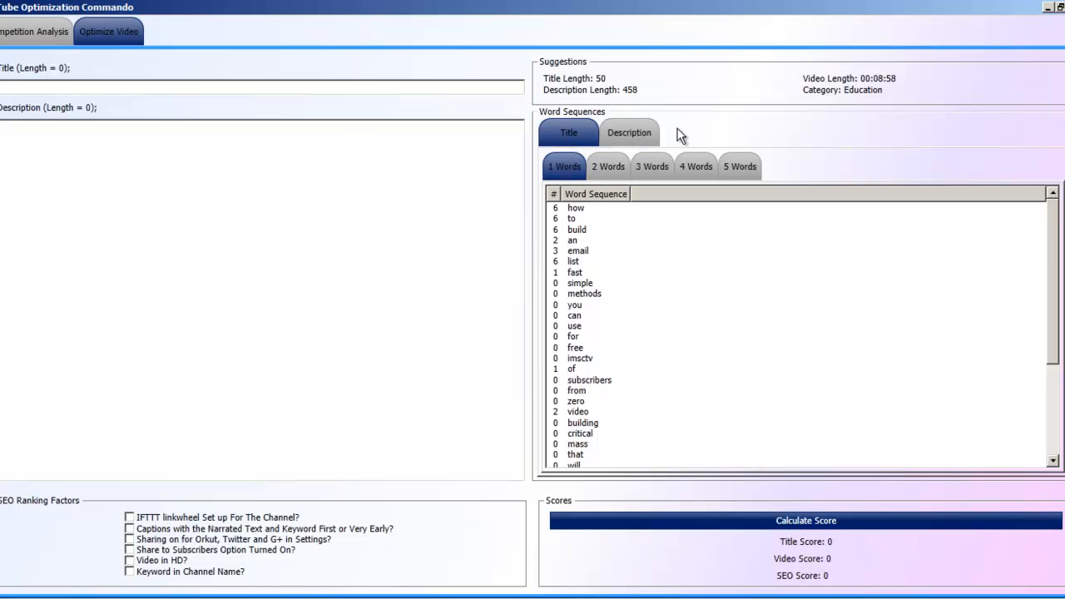
click(631, 134)
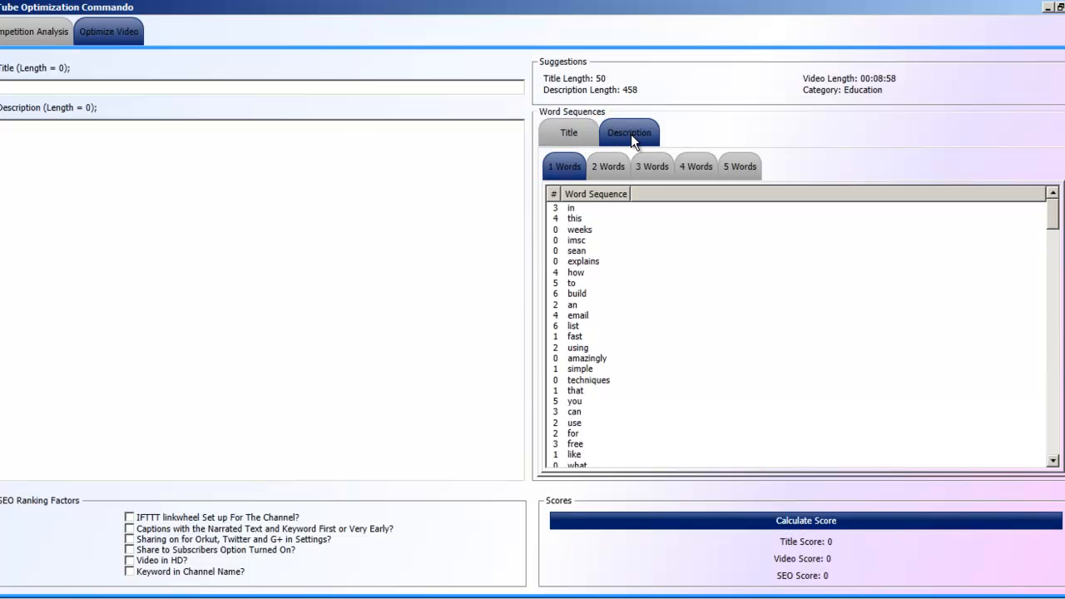
click(570, 136)
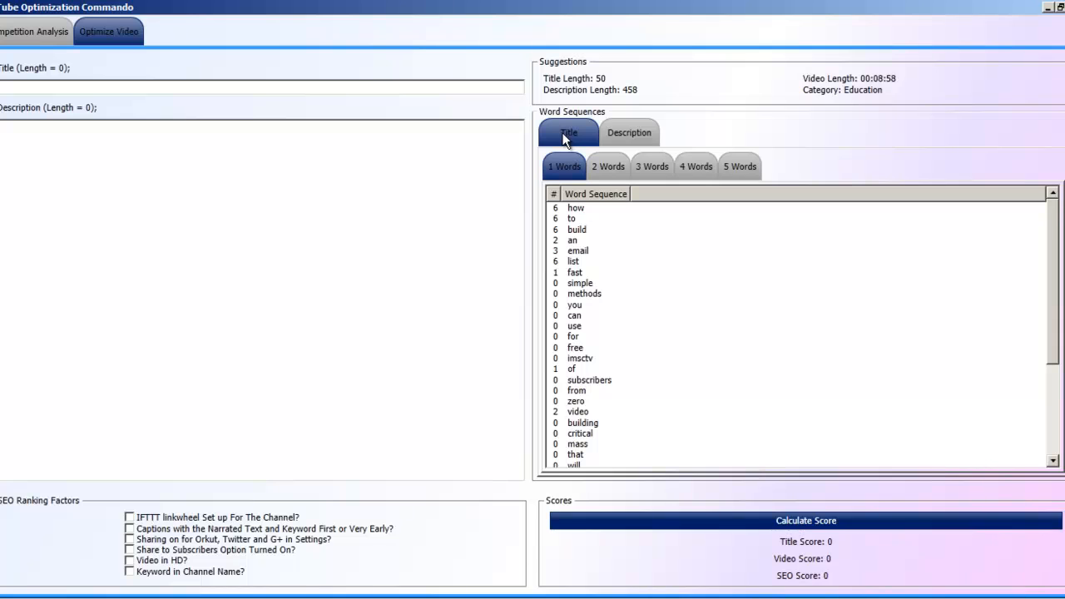
click(738, 165)
click(865, 336)
click(698, 171)
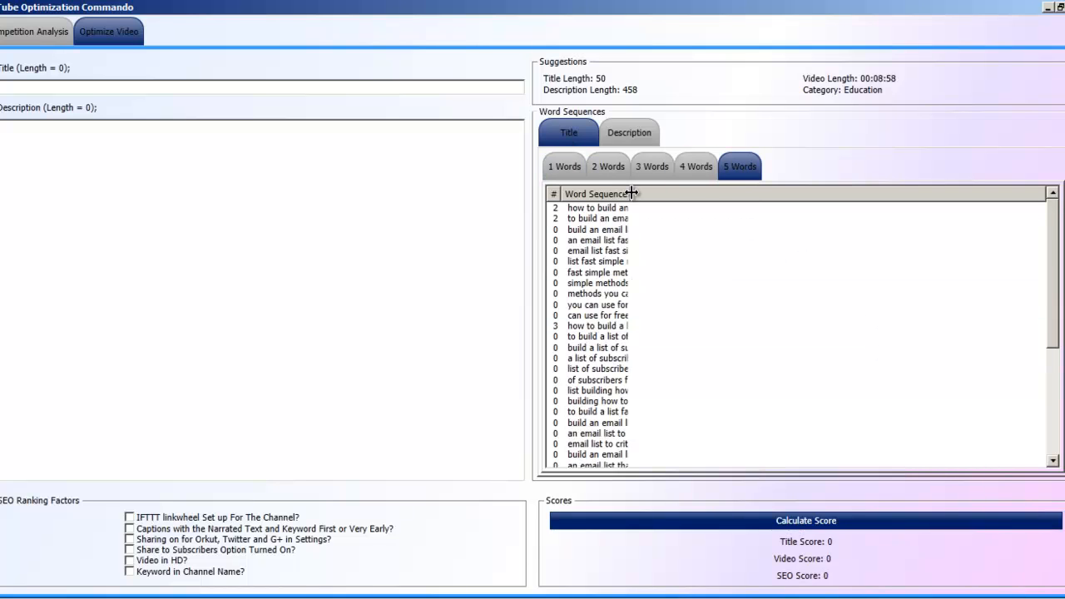
drag(630, 194, 844, 204)
Build the video title from the five-word sequences "how to build an email" and "list fast simple methods you".
click(845, 208)
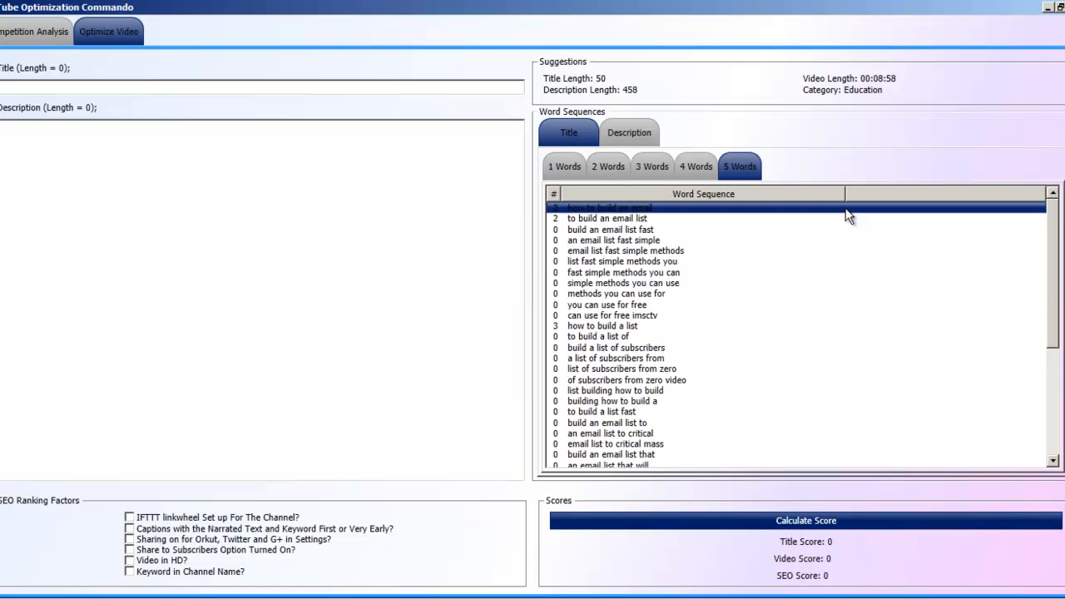
click(773, 219)
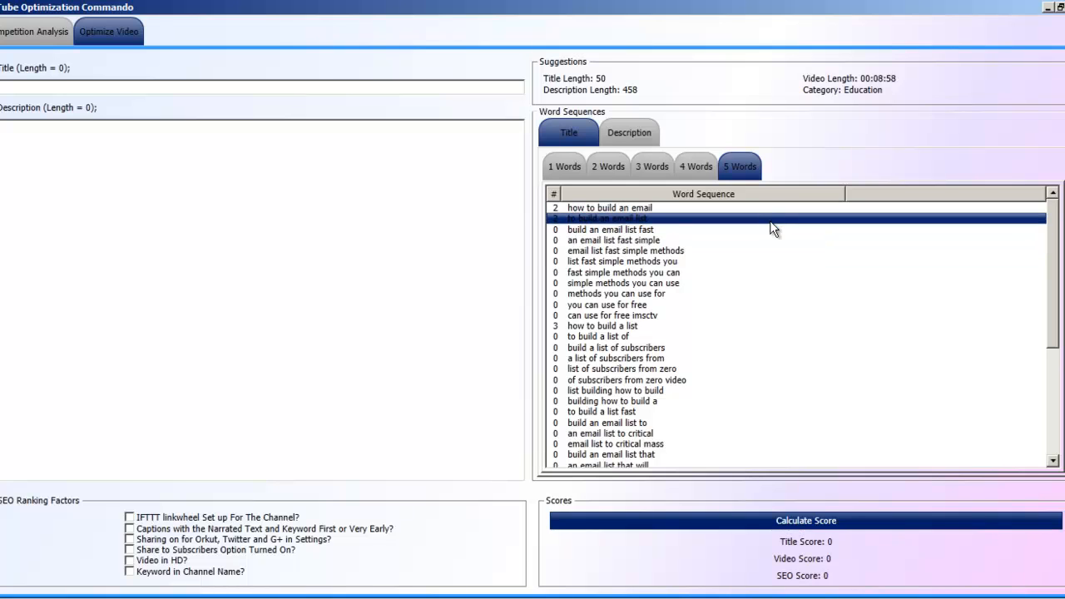
click(772, 229)
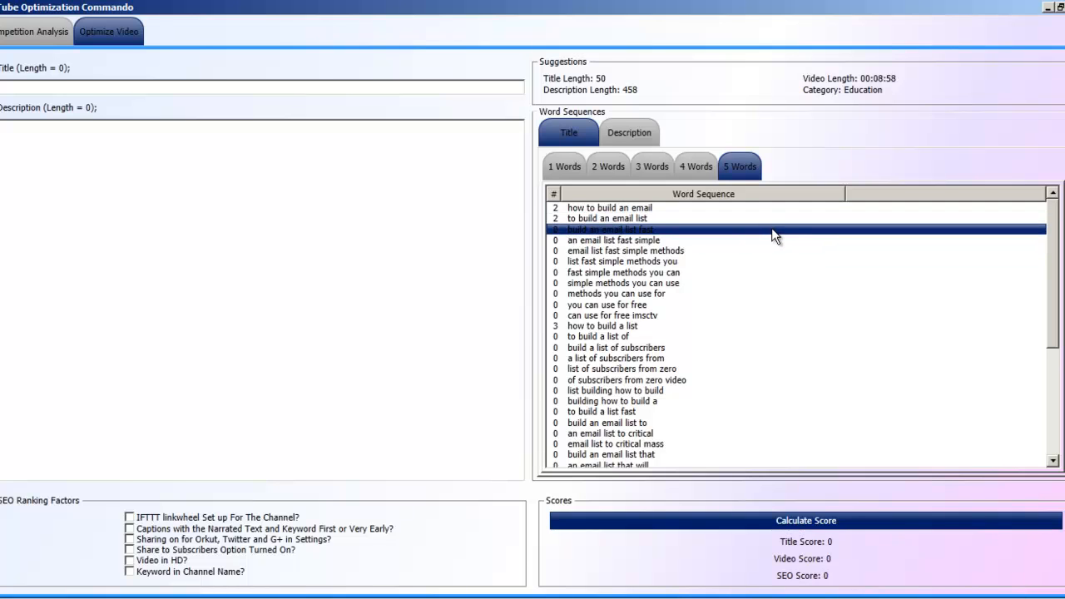
scroll(699, 288, down, 3)
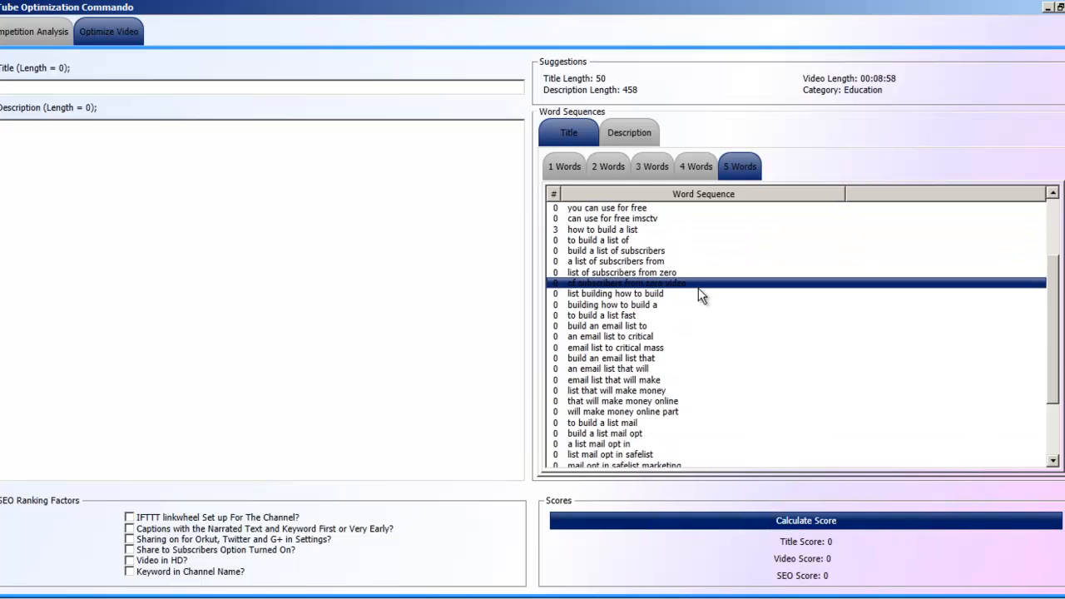
scroll(699, 291, down, 3)
scroll(699, 288, up, 6)
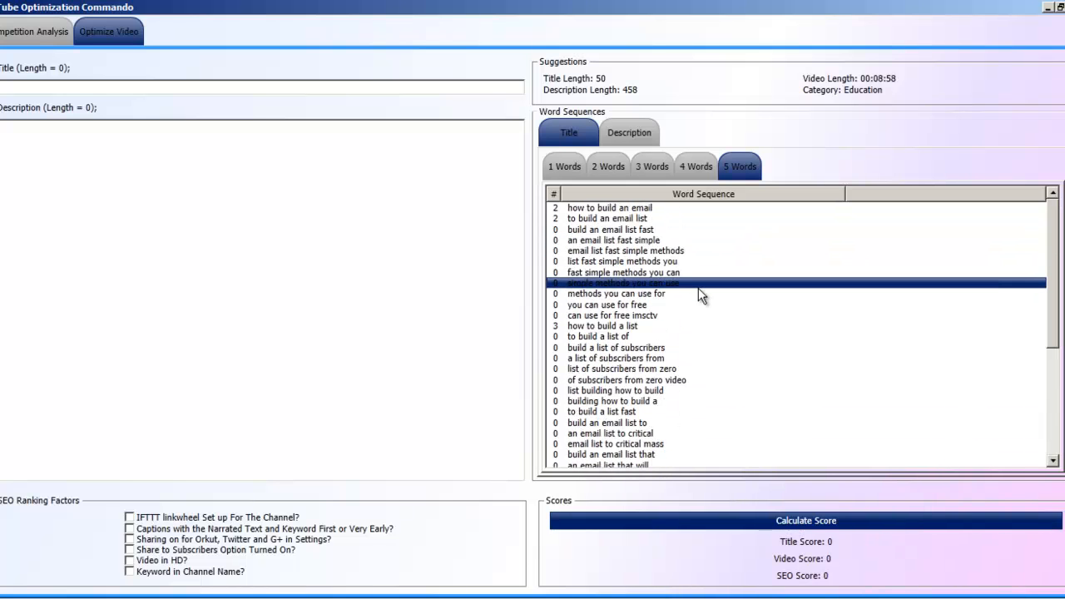
scroll(698, 288, down, 6)
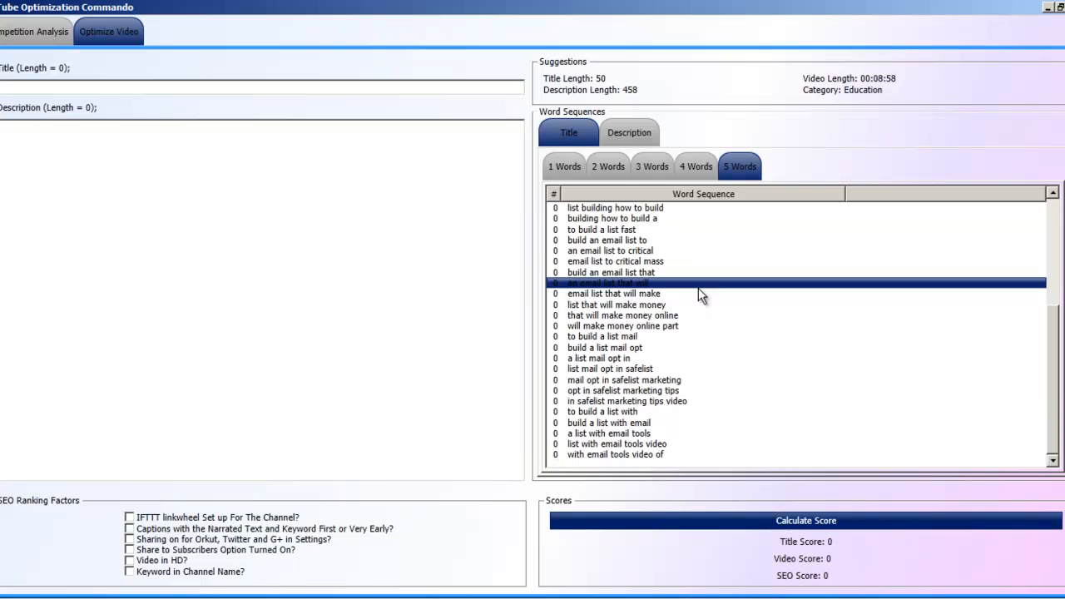
scroll(699, 288, up, 4)
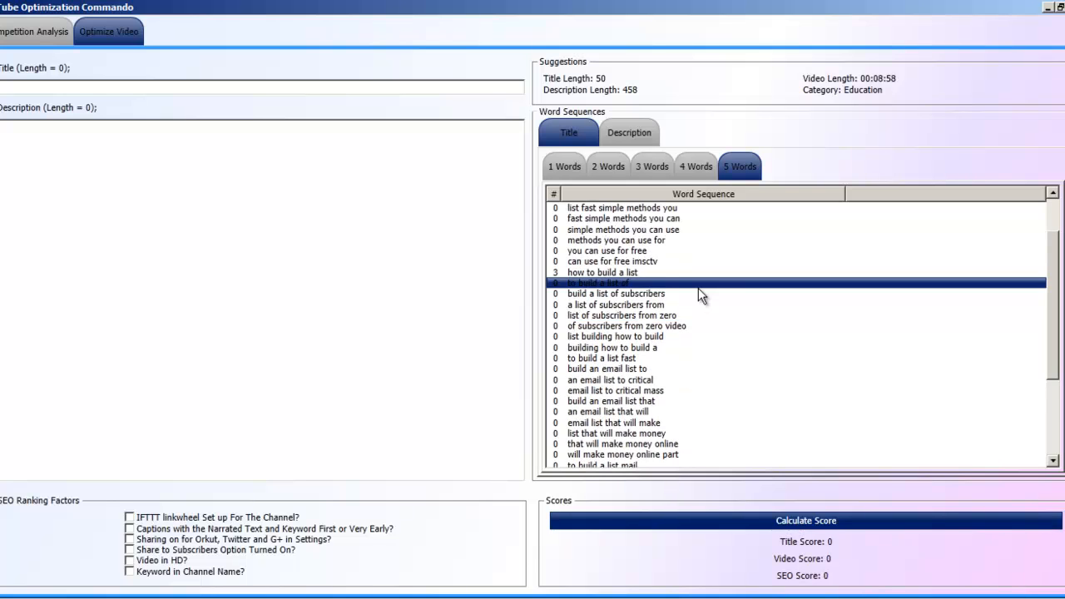
scroll(733, 255, up, 2)
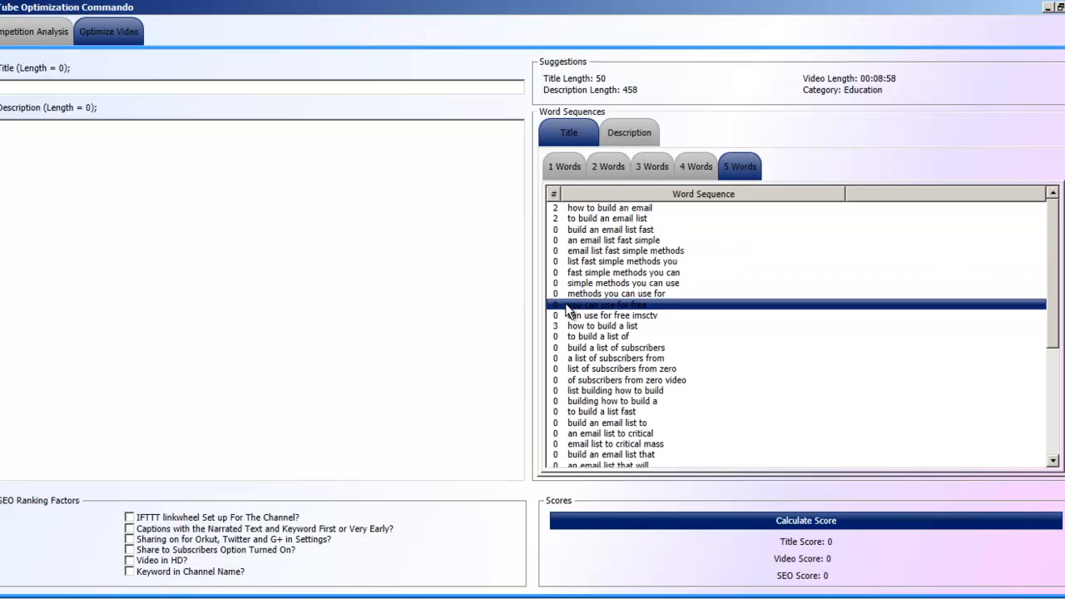
double_click(743, 207)
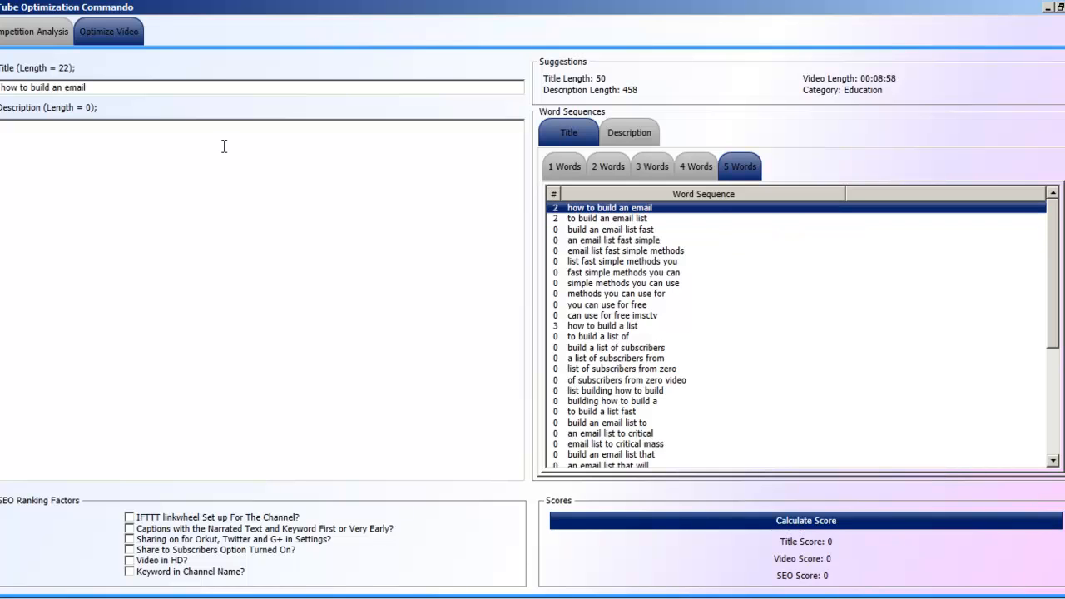
double_click(777, 263)
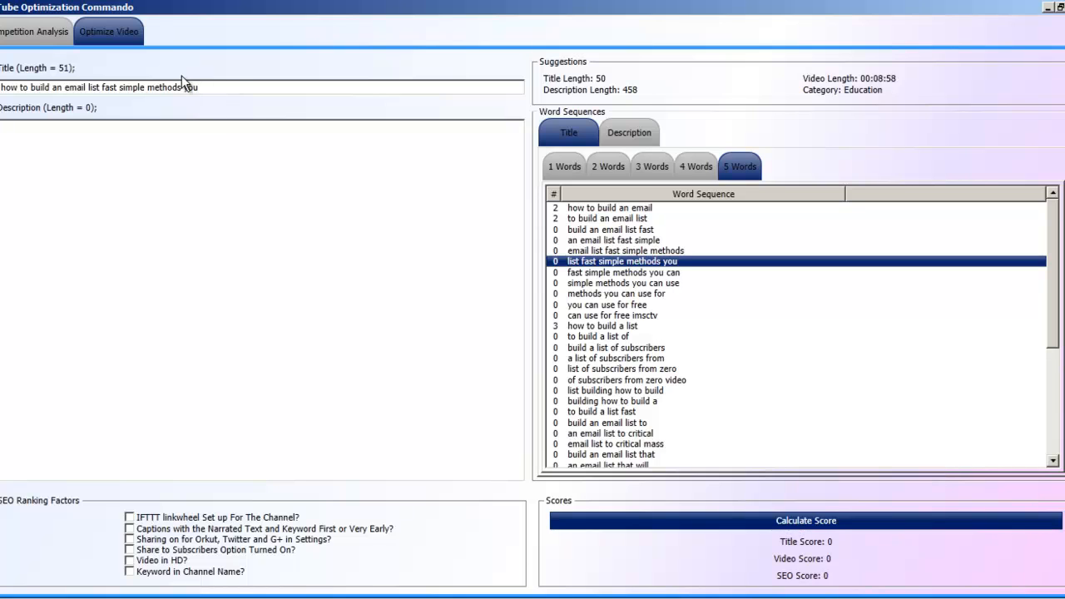
Sort the five-word description sequences by highest count in a widened column, and check the four-word and three-word ones.
click(608, 135)
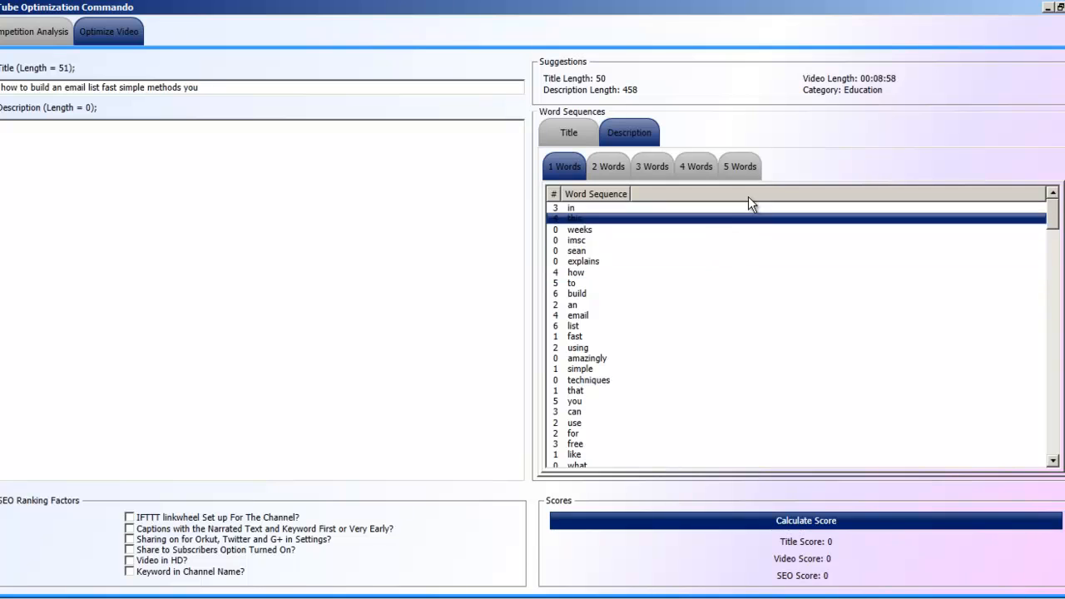
click(746, 166)
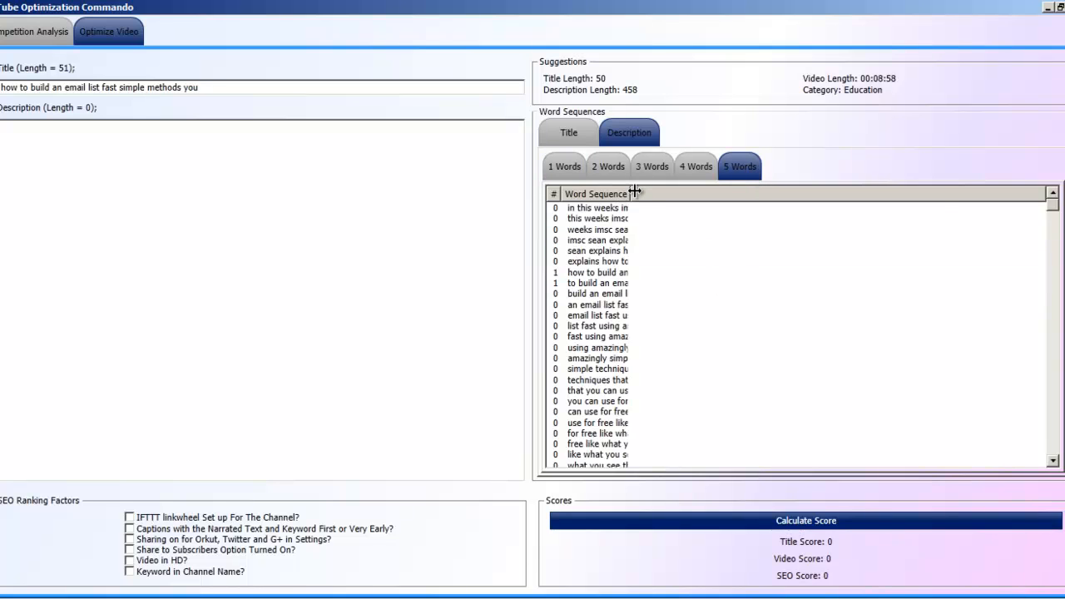
drag(630, 194, 940, 197)
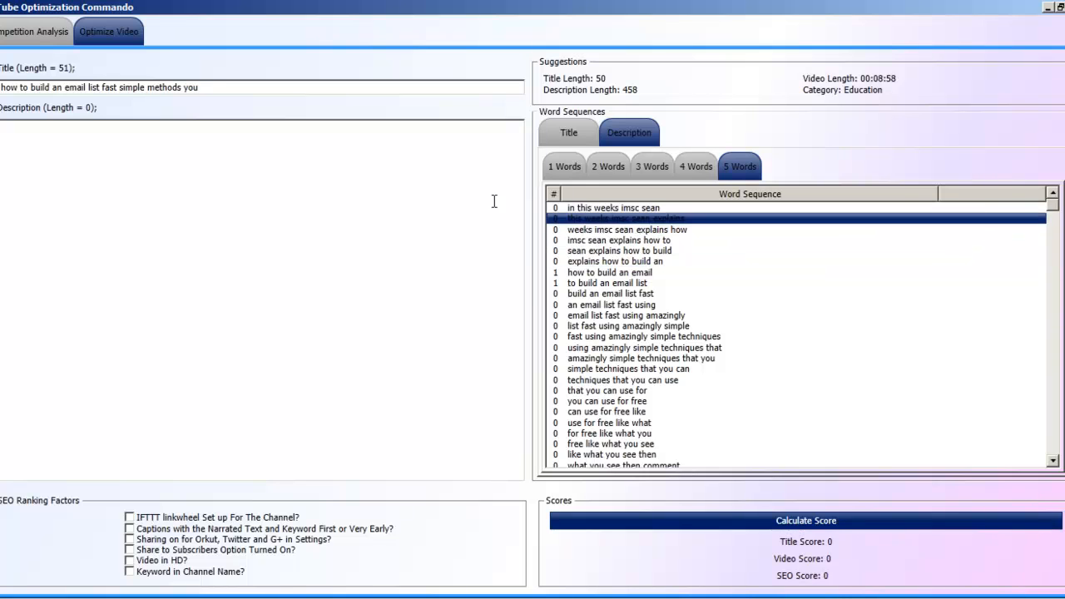
click(553, 196)
click(553, 197)
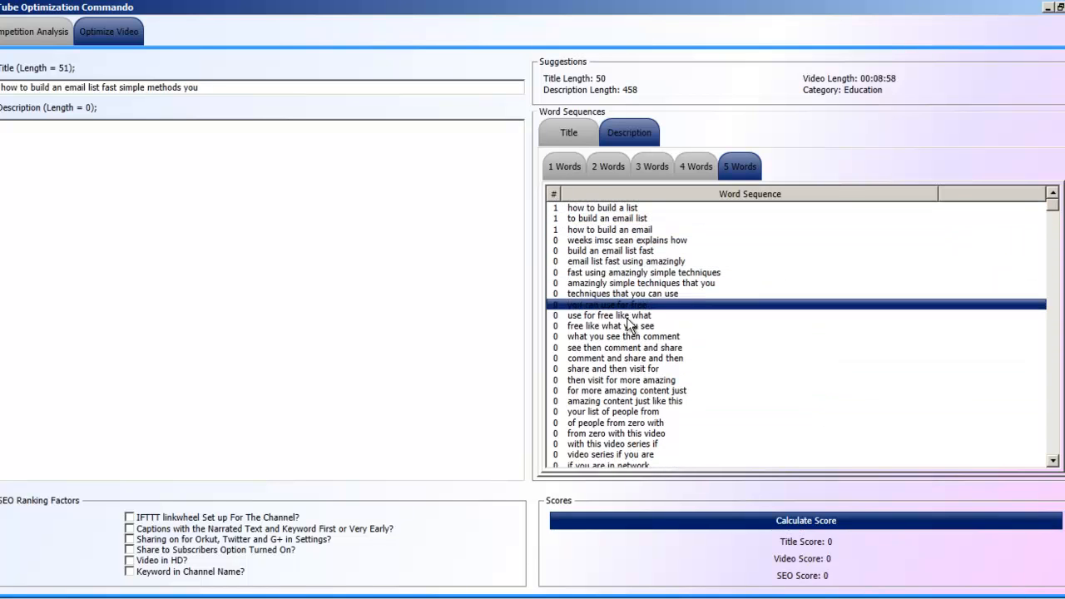
click(695, 164)
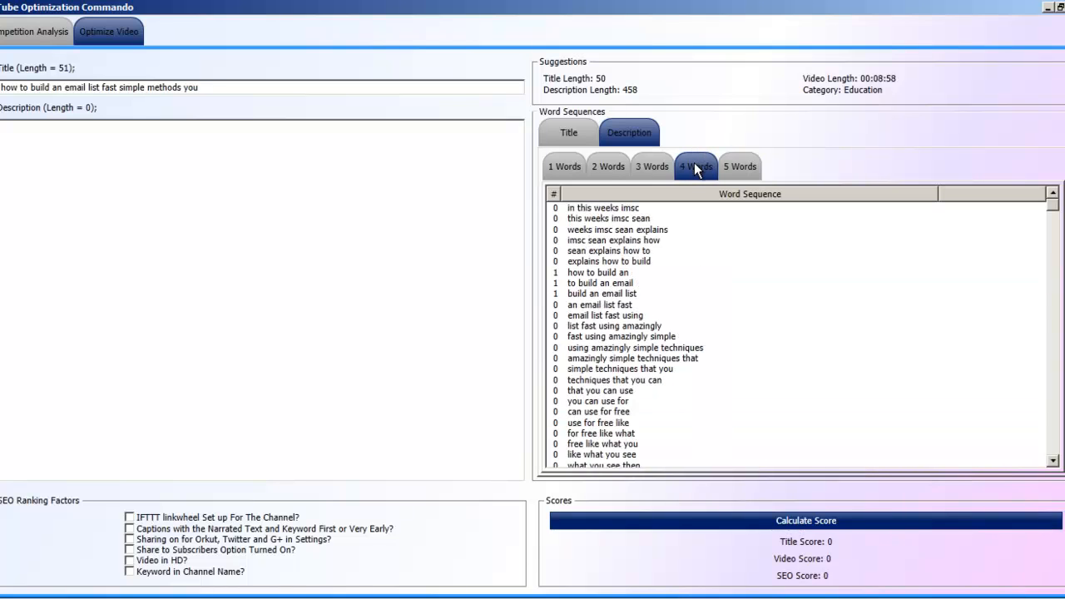
click(651, 167)
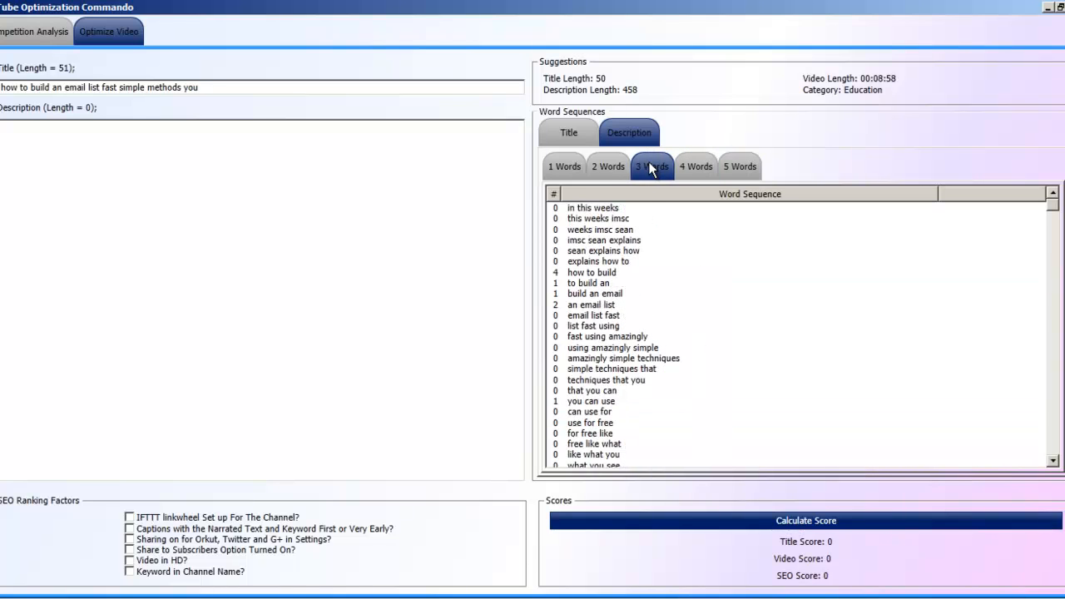
Sort the three-word and two-word description sequences by highest count and look through the two-word list.
click(553, 195)
click(556, 192)
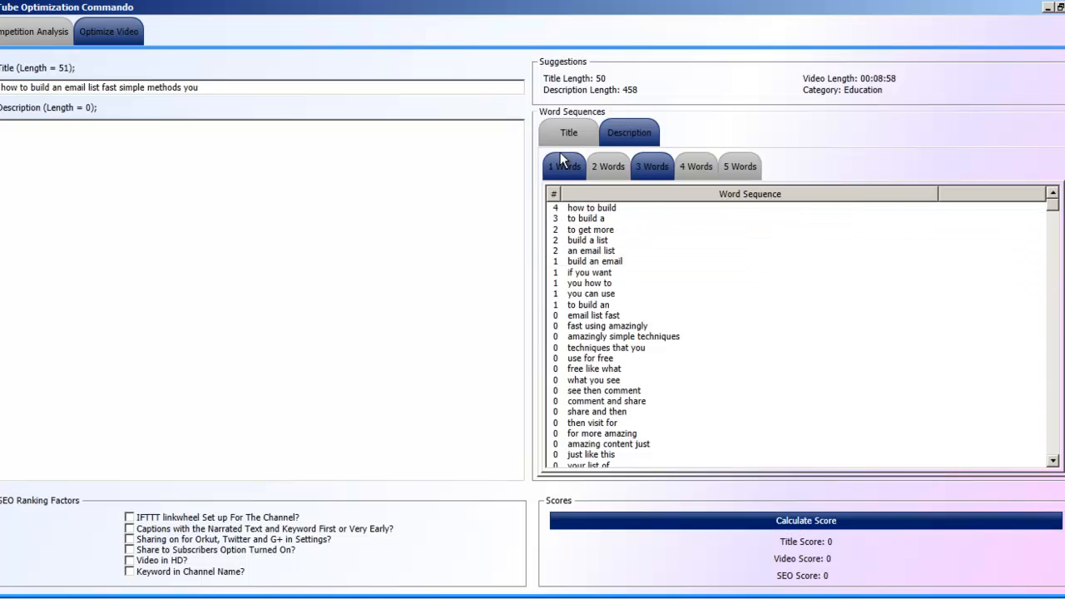
click(610, 160)
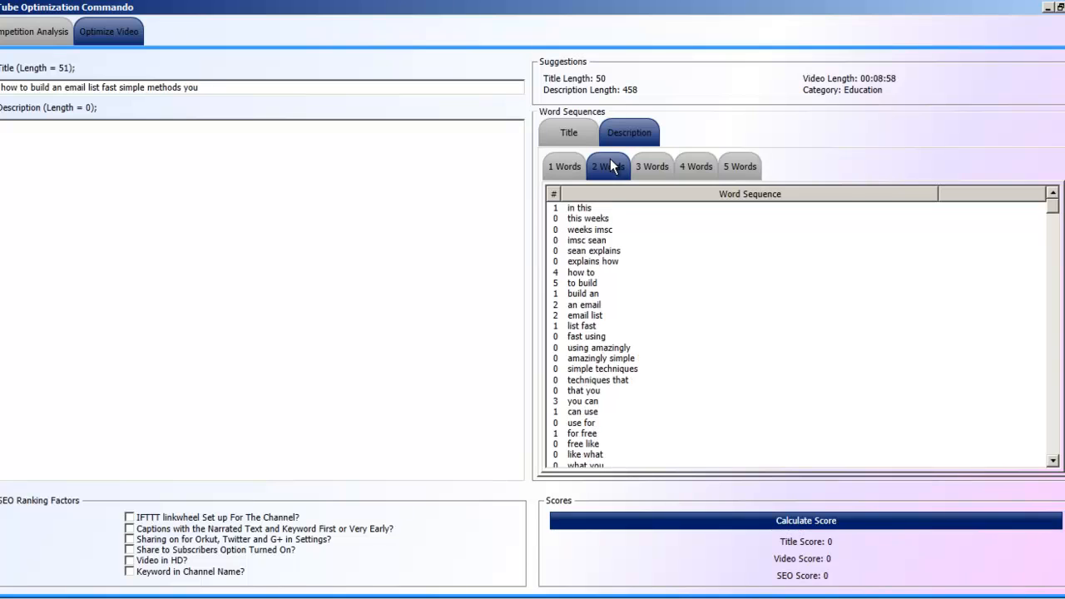
click(555, 195)
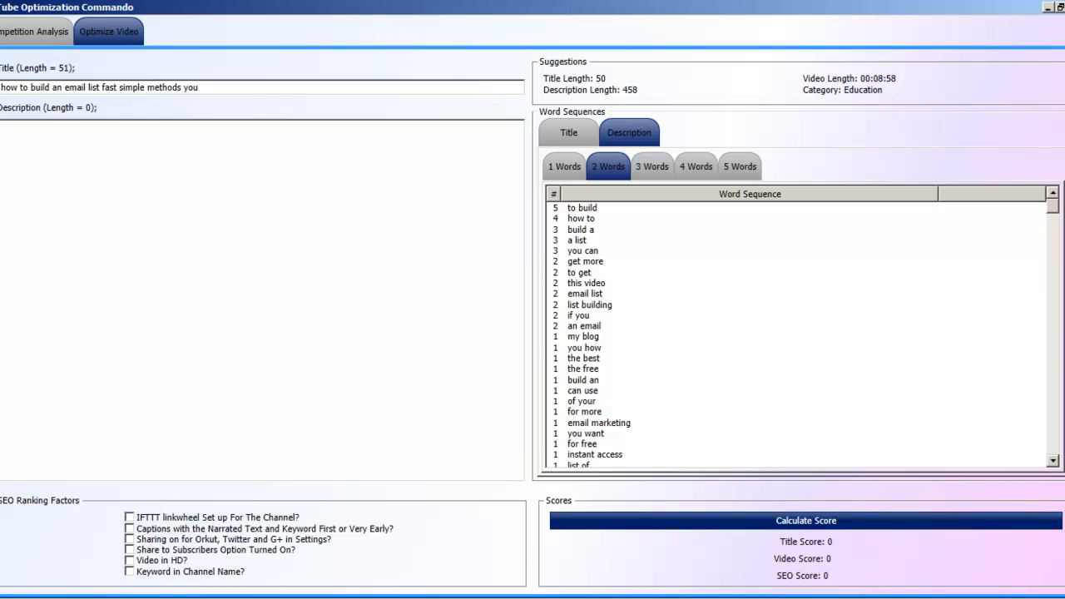
mouse_move(1052, 214)
mouse_down()
mouse_move(1051, 466)
mouse_move(1052, 204)
mouse_up()
click(602, 208)
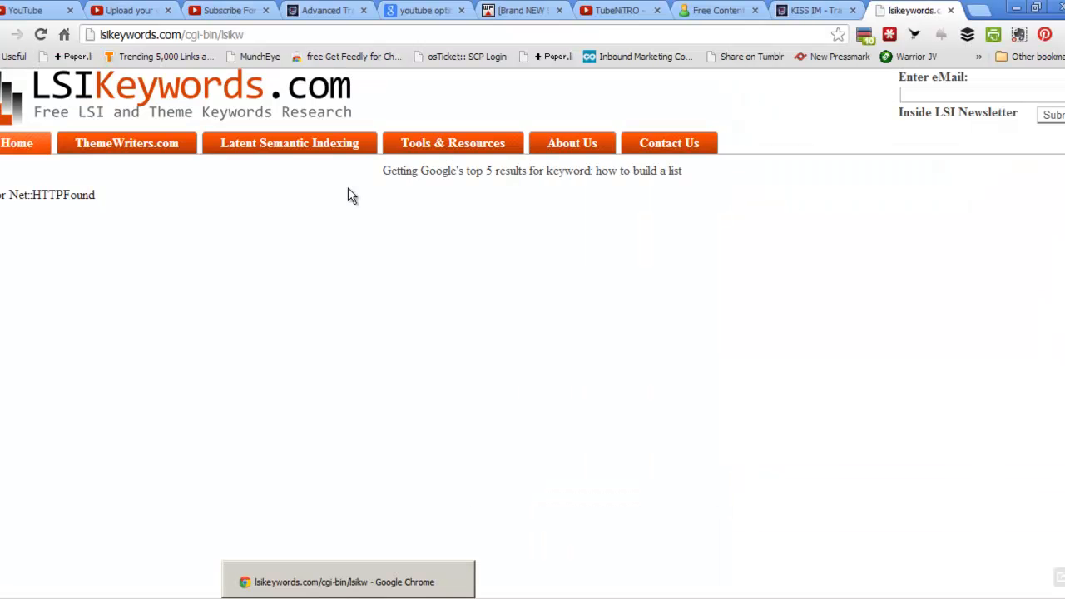
Switch to the YouTube upload page in Chrome and highlight the video's title text after its leading number.
click(123, 10)
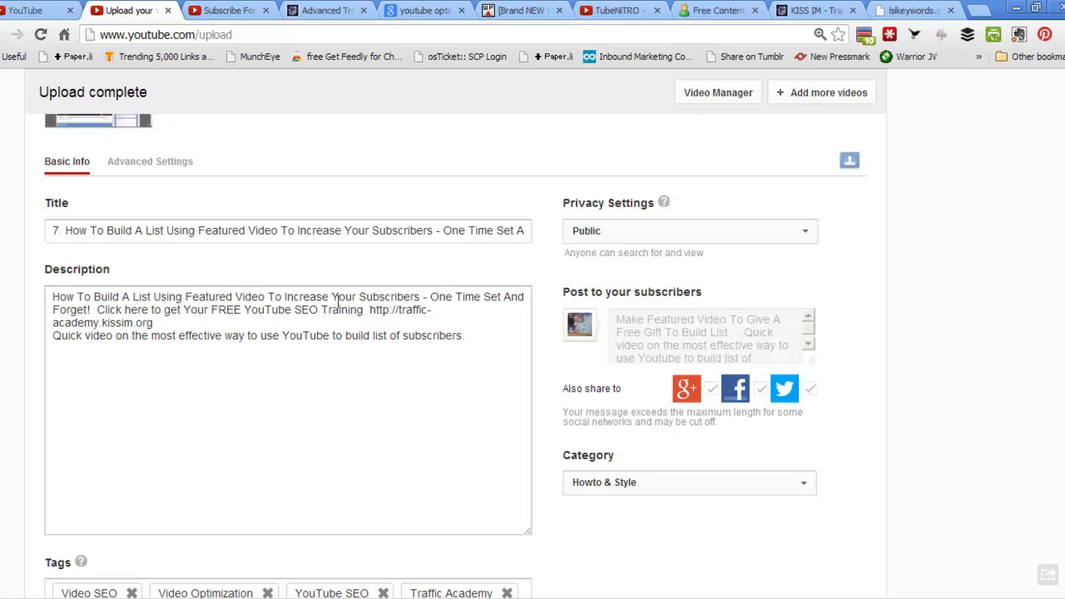
drag(66, 230, 439, 227)
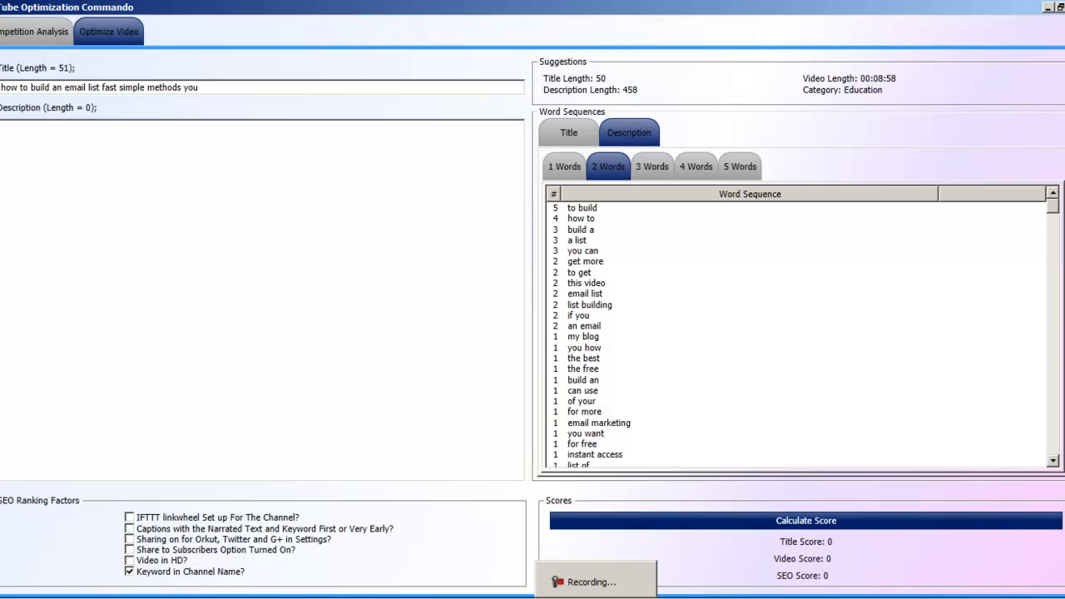
Switch back to Tube Optimization Commando and examine the five-word and four-word description sequences.
click(739, 167)
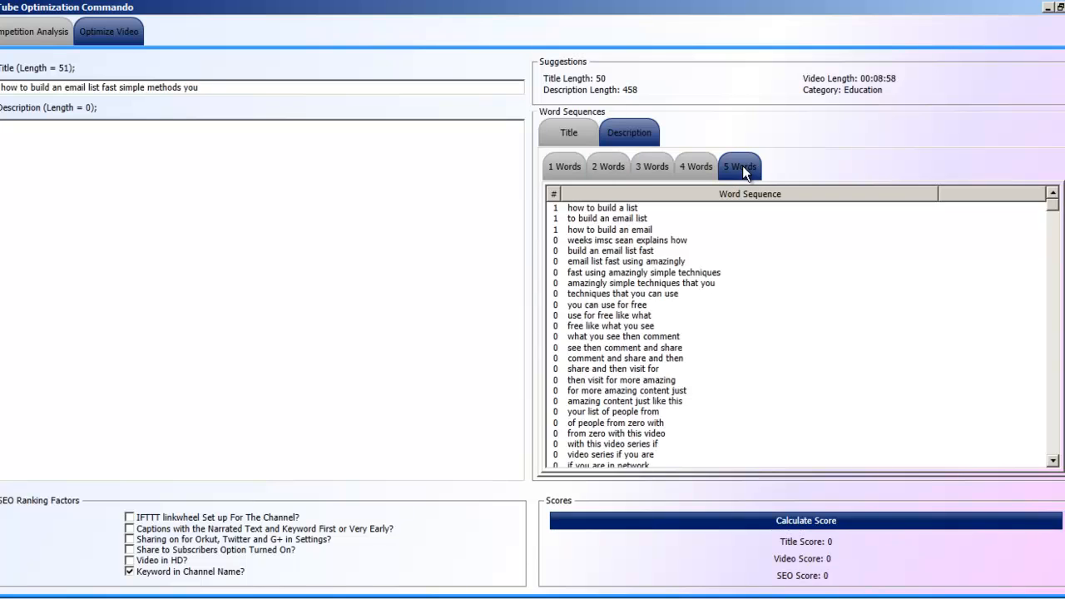
click(693, 164)
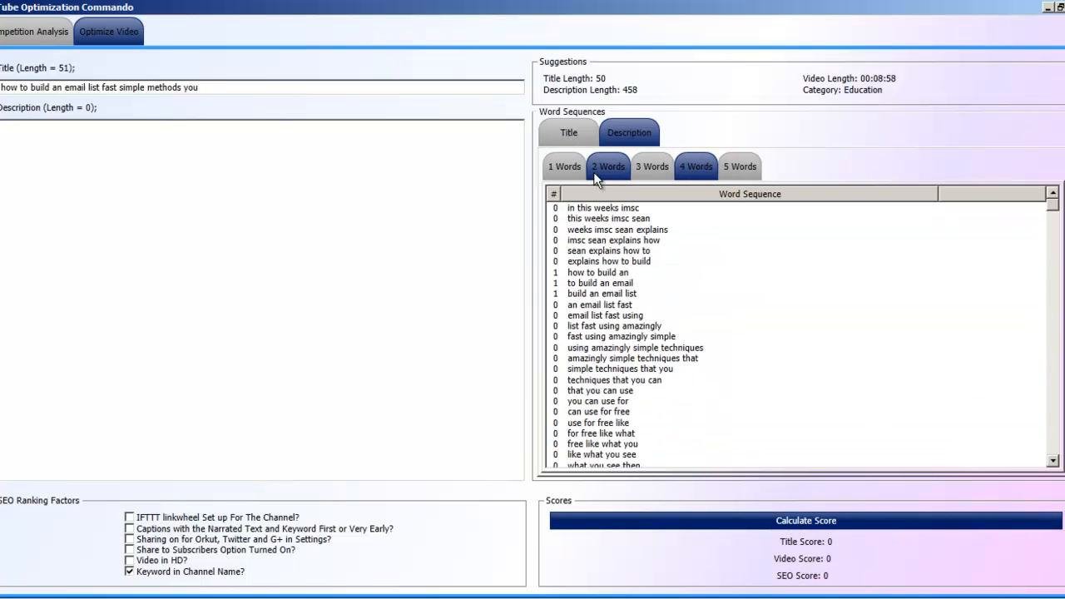
scroll(842, 313, down, 1)
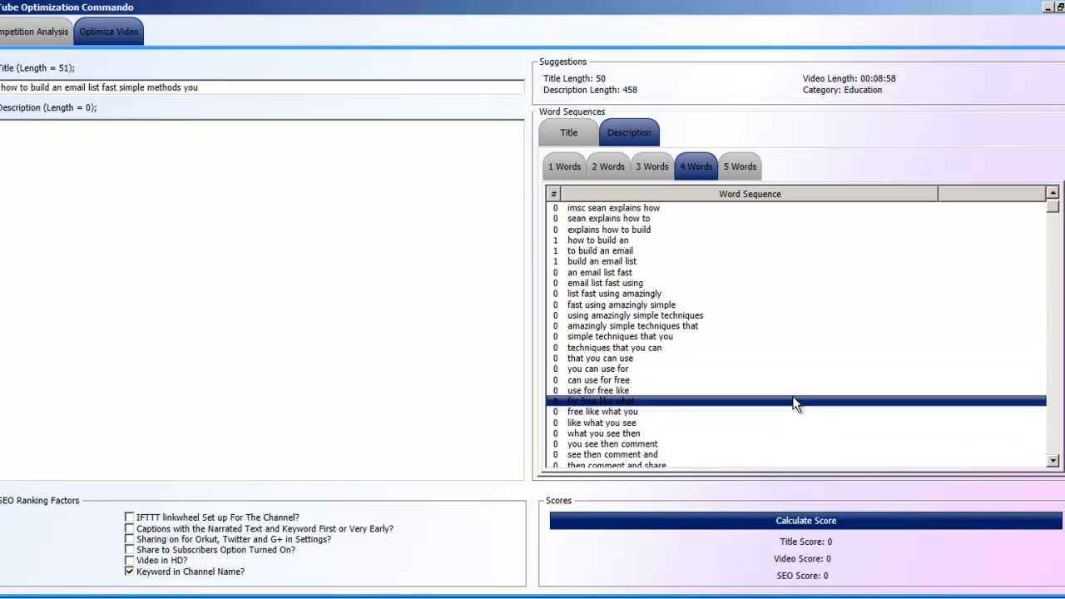
scroll(794, 404, down, 4)
scroll(785, 349, up, 5)
click(736, 166)
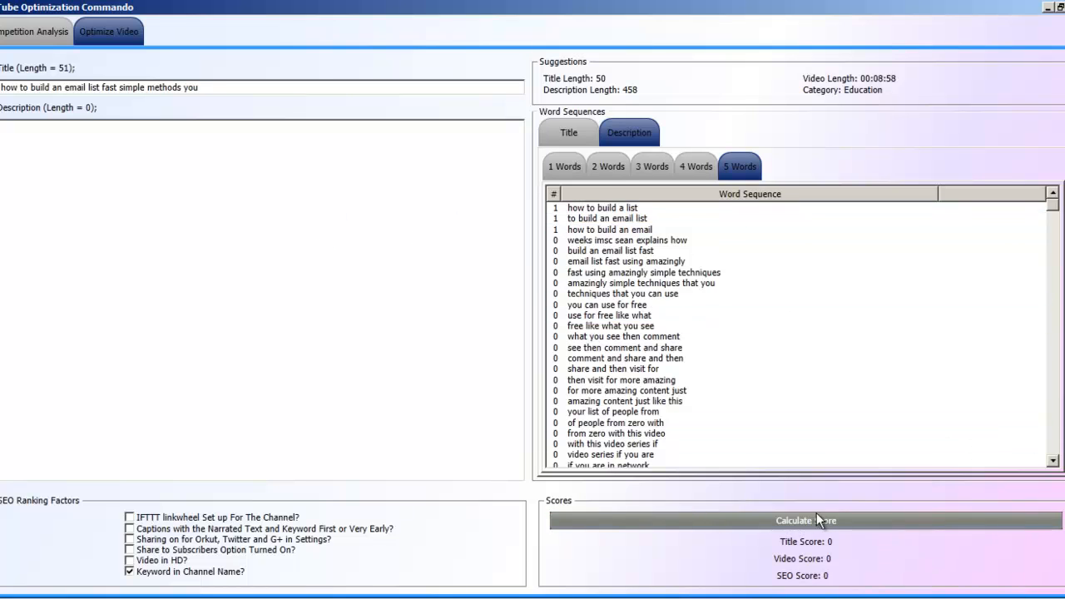
Enable the IFTTT linkwheel and the Orkut, Twitter and G+ sharing ranking factors, and disable Keyword in Channel Name.
click(129, 518)
click(129, 572)
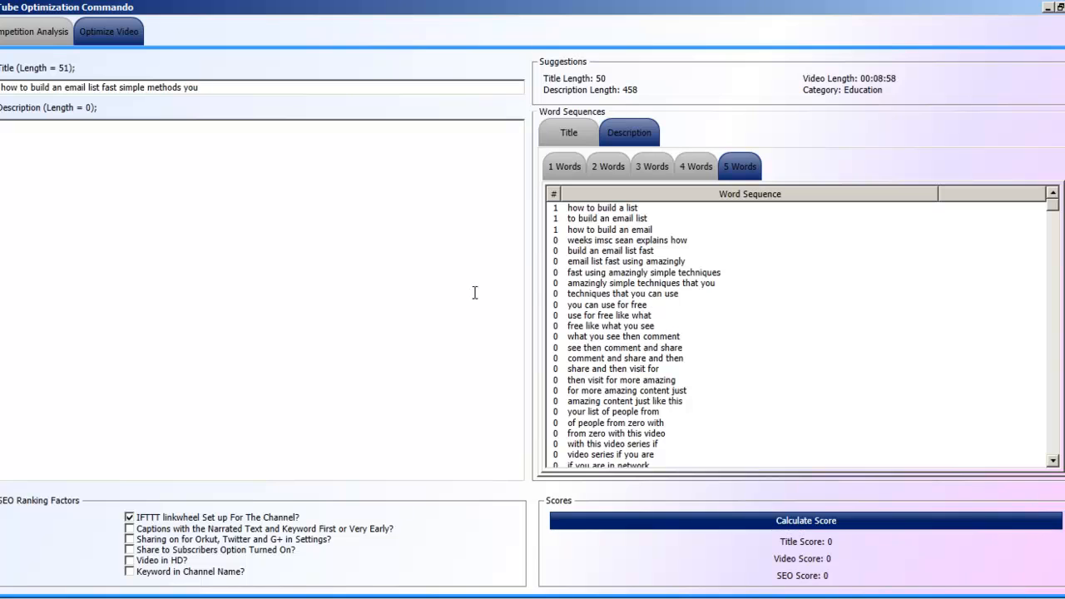
click(129, 540)
click(596, 597)
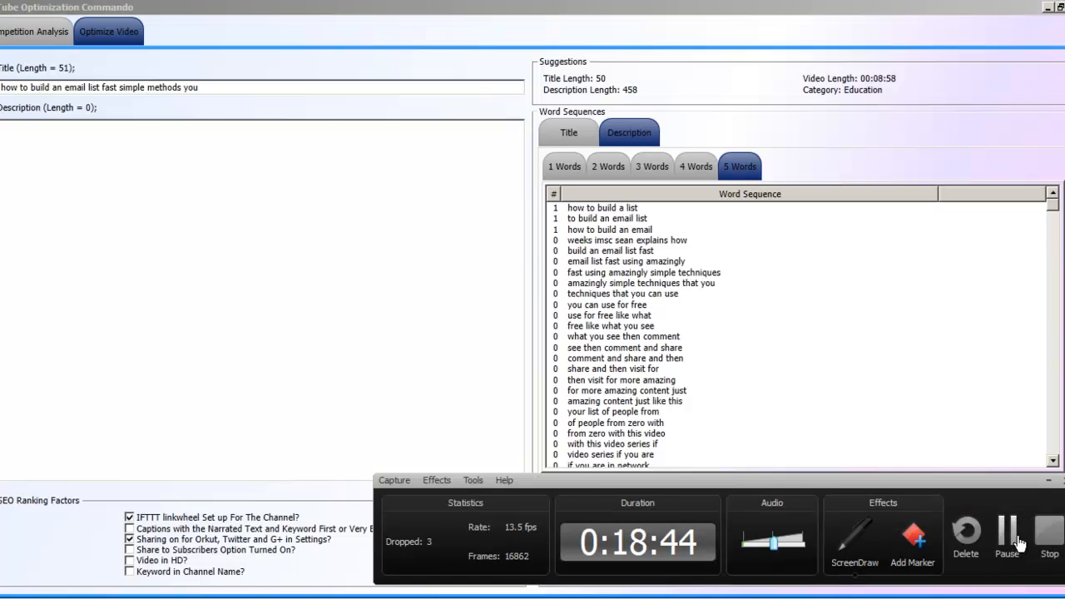
click(1049, 534)
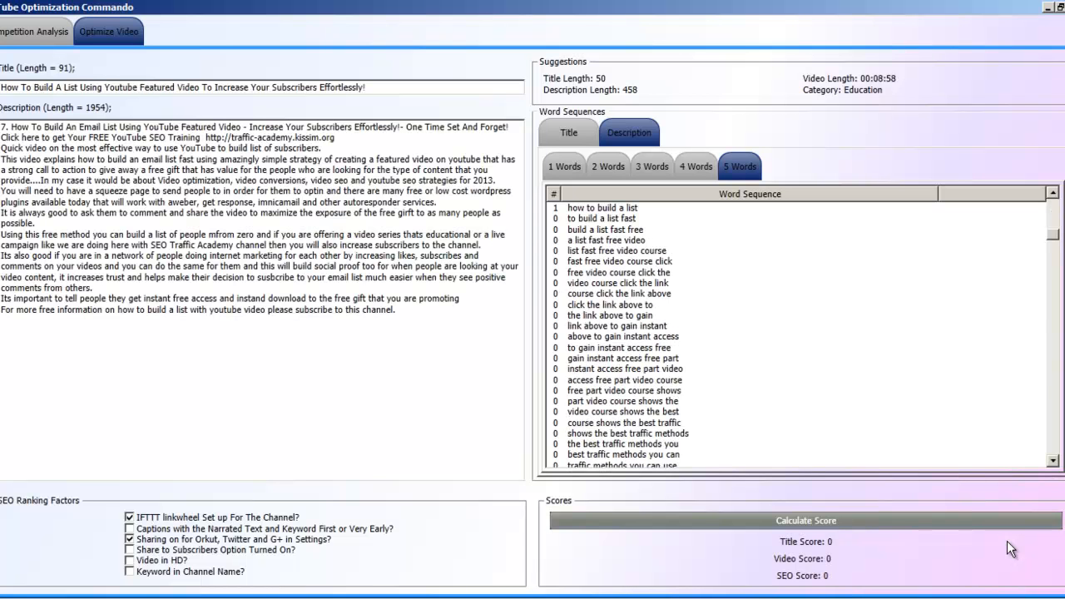
Correct the misspelled "mfrom" to "from" in the description and check the five-word sequences against it.
click(1005, 521)
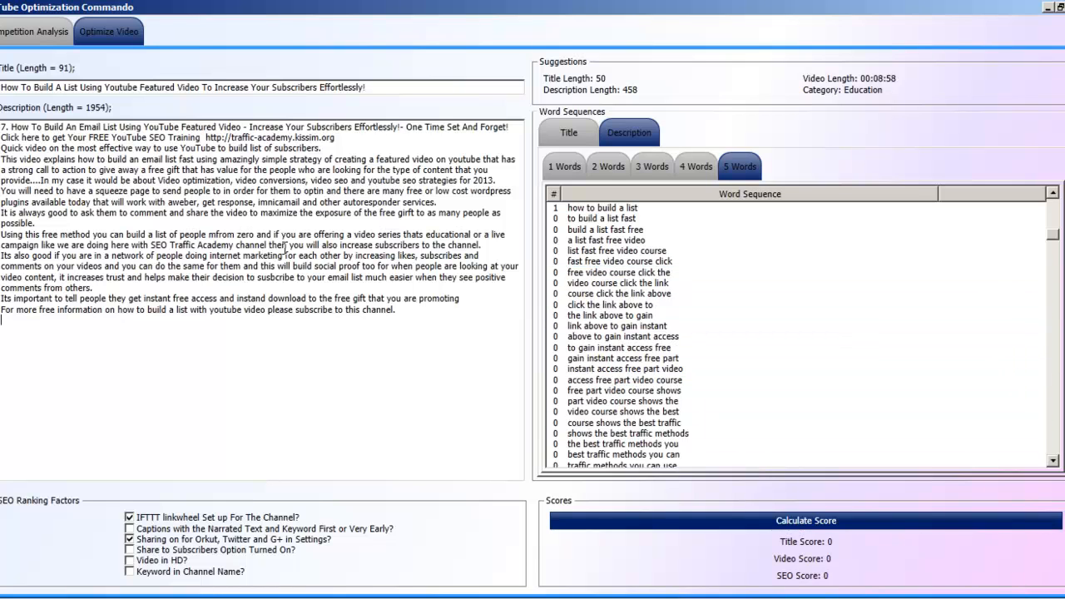
key(Delete)
scroll(660, 267, up, 3)
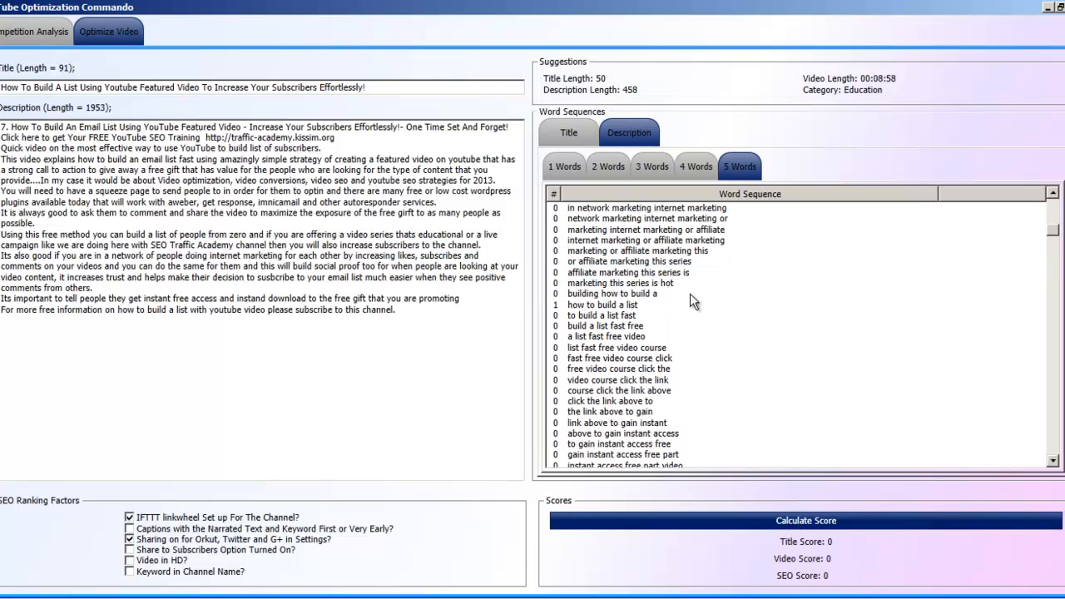
scroll(689, 293, up, 8)
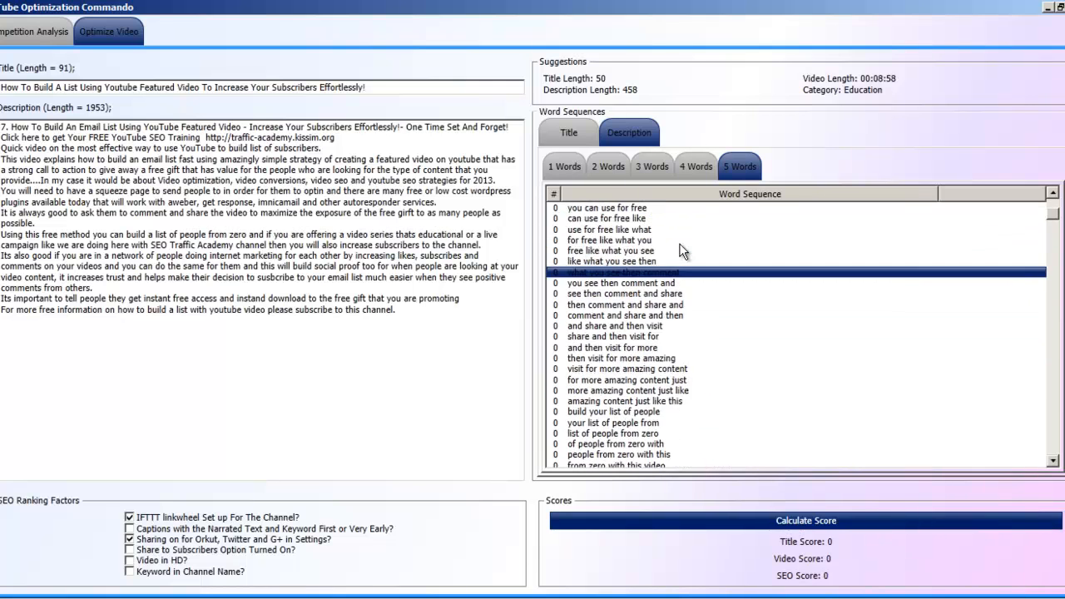
scroll(682, 252, up, 2)
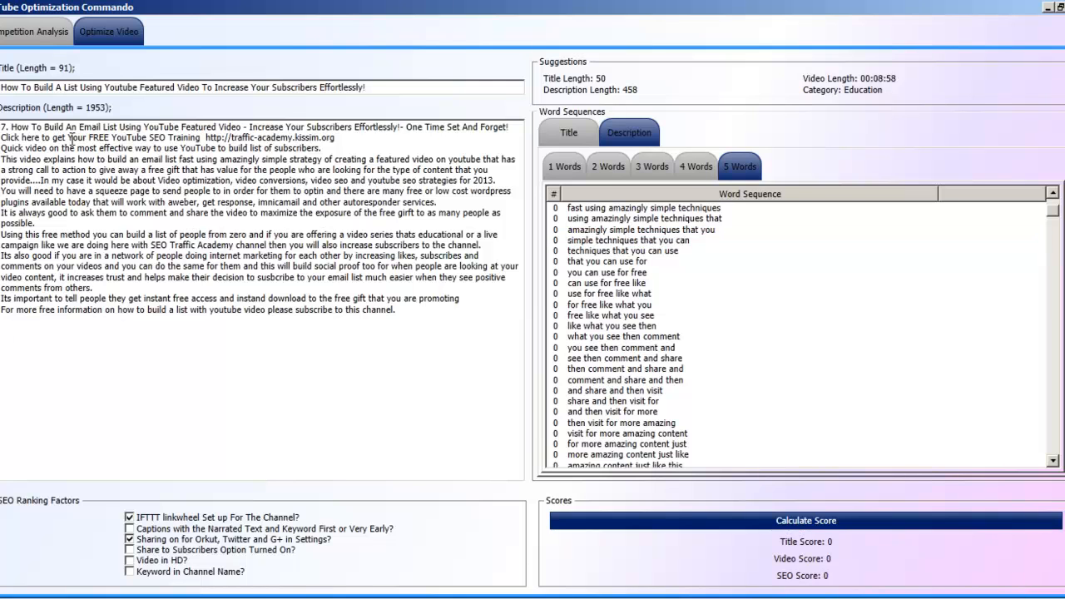
Copy the whole description without its leading "7." into a new Notepad document.
drag(433, 319, 10, 122)
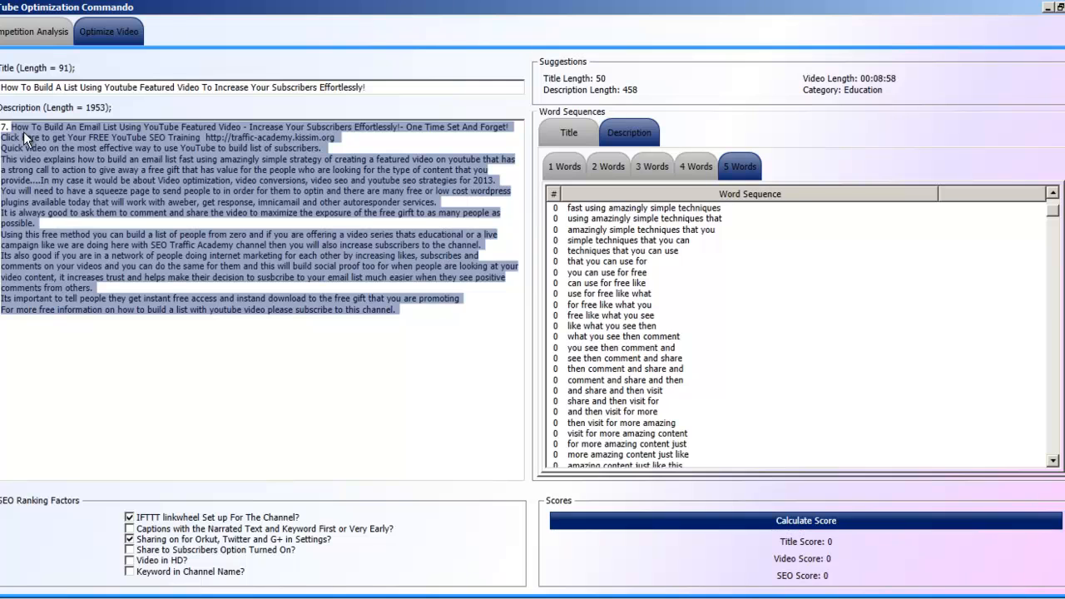
right_click(23, 132)
click(57, 159)
right_click(456, 598)
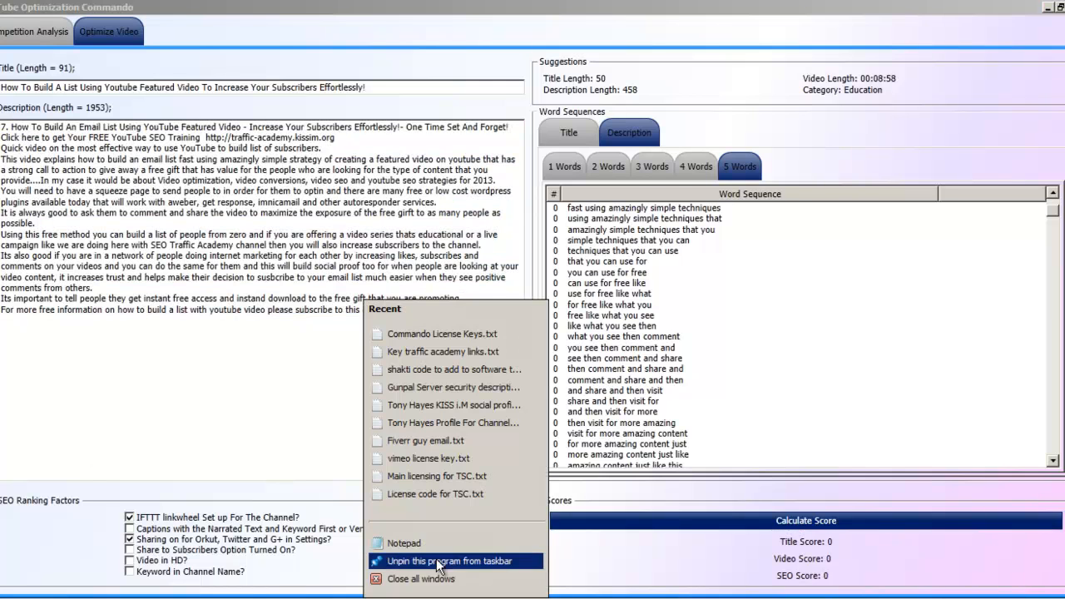
click(433, 544)
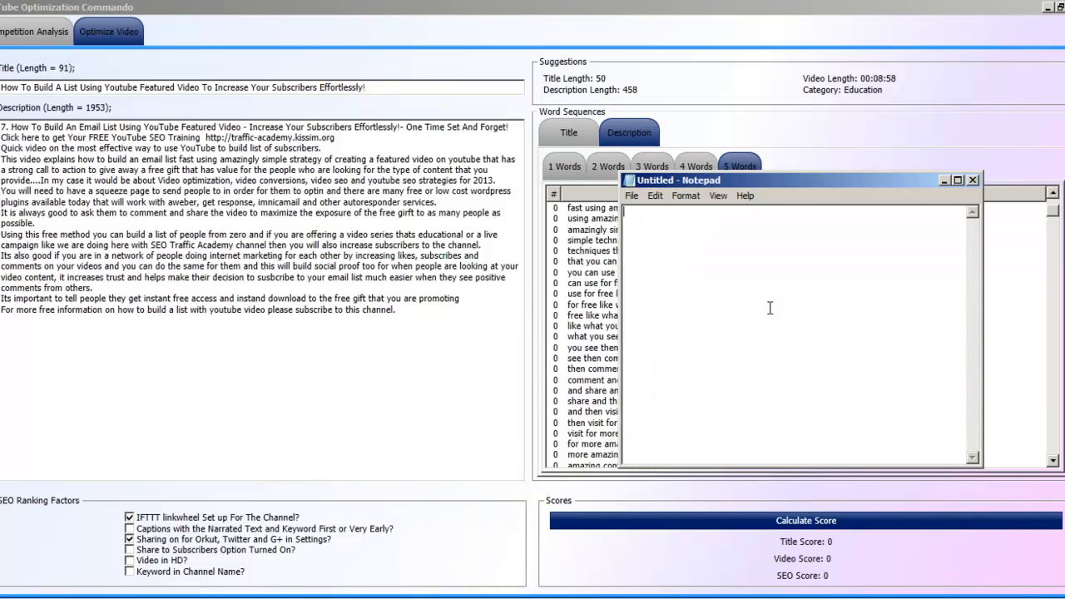
key(ctrl+v)
drag(977, 363, 972, 253)
Start saving the Notepad document to the Desktop and copy the full video title for use as its file name.
click(632, 196)
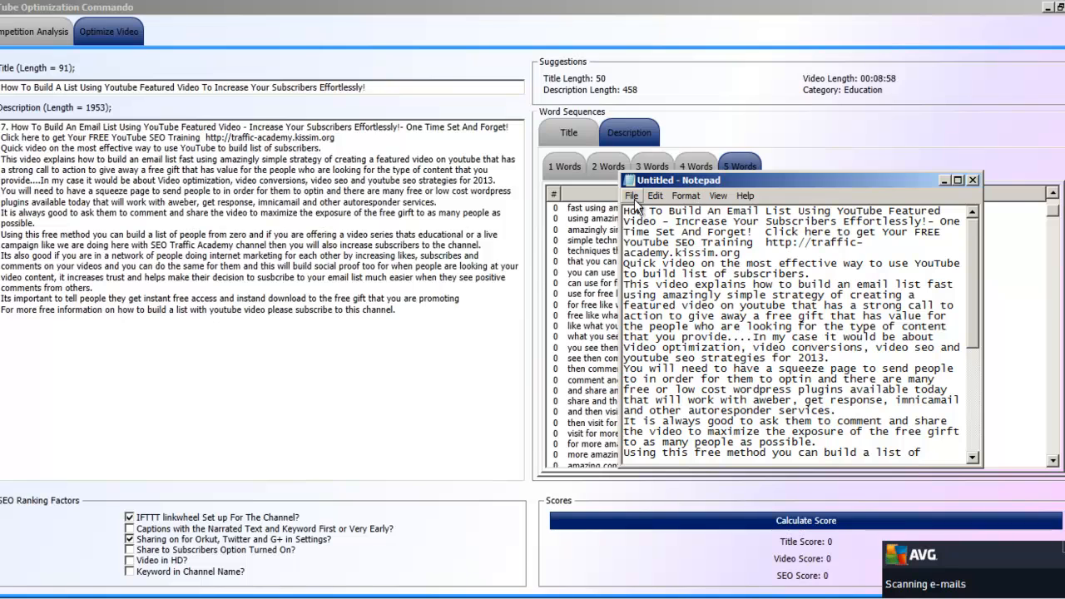
click(665, 251)
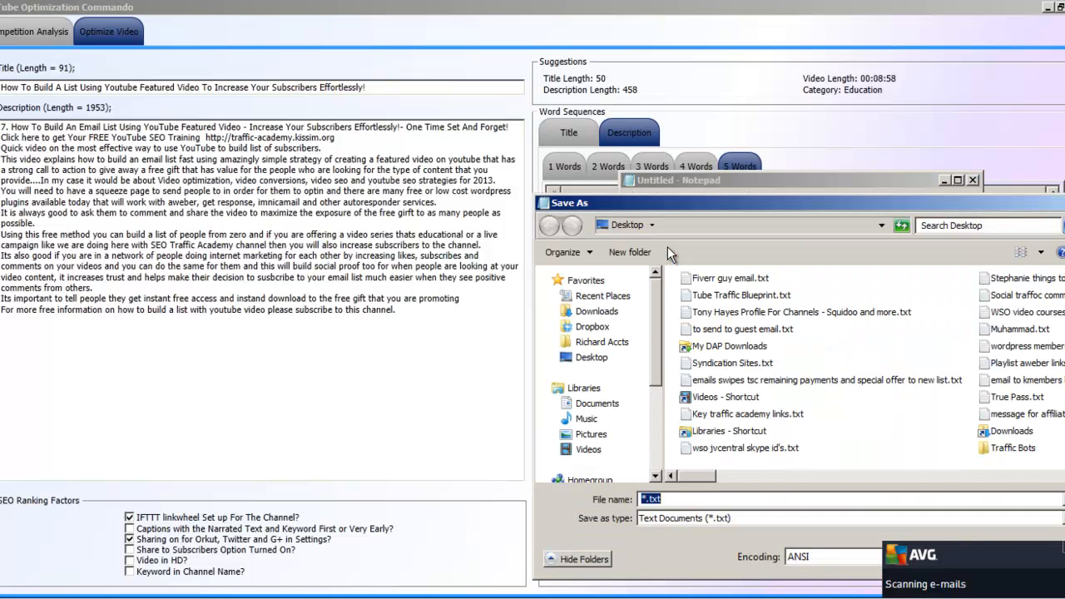
drag(403, 90, 15, 93)
right_click(120, 85)
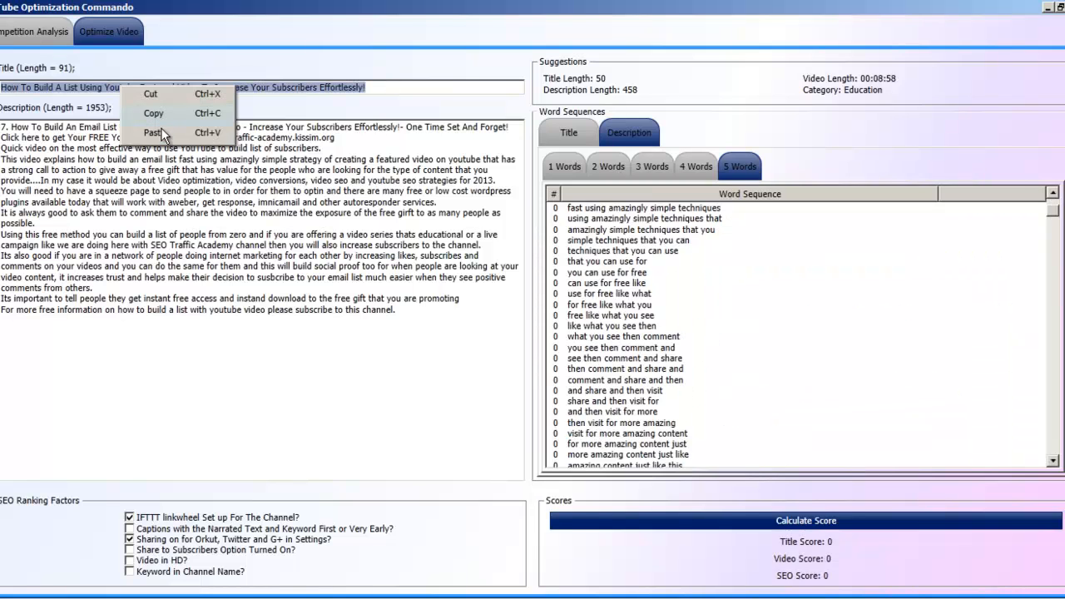
click(158, 115)
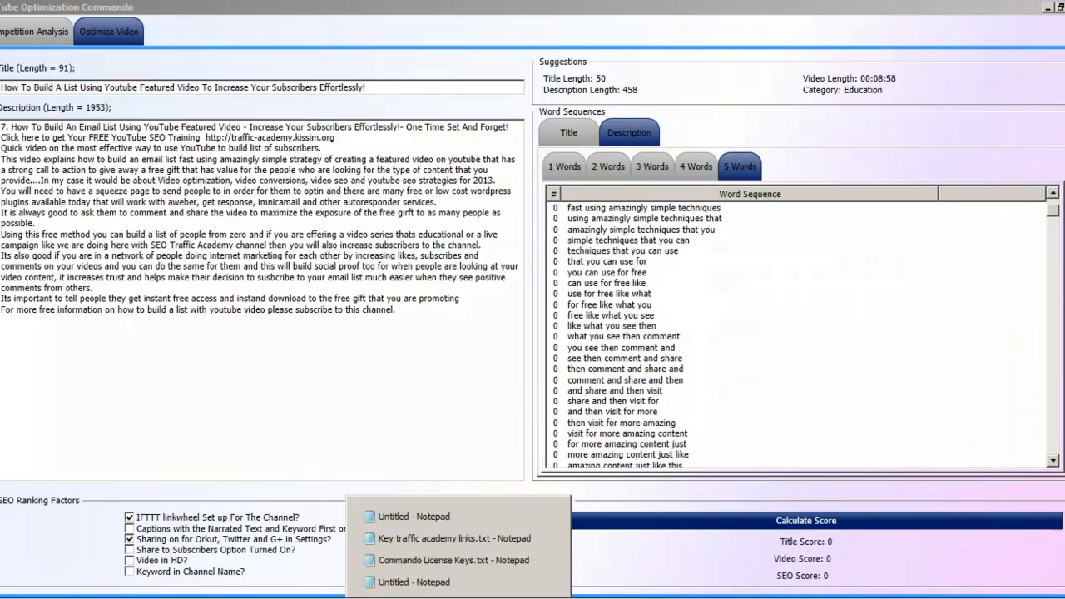
click(449, 580)
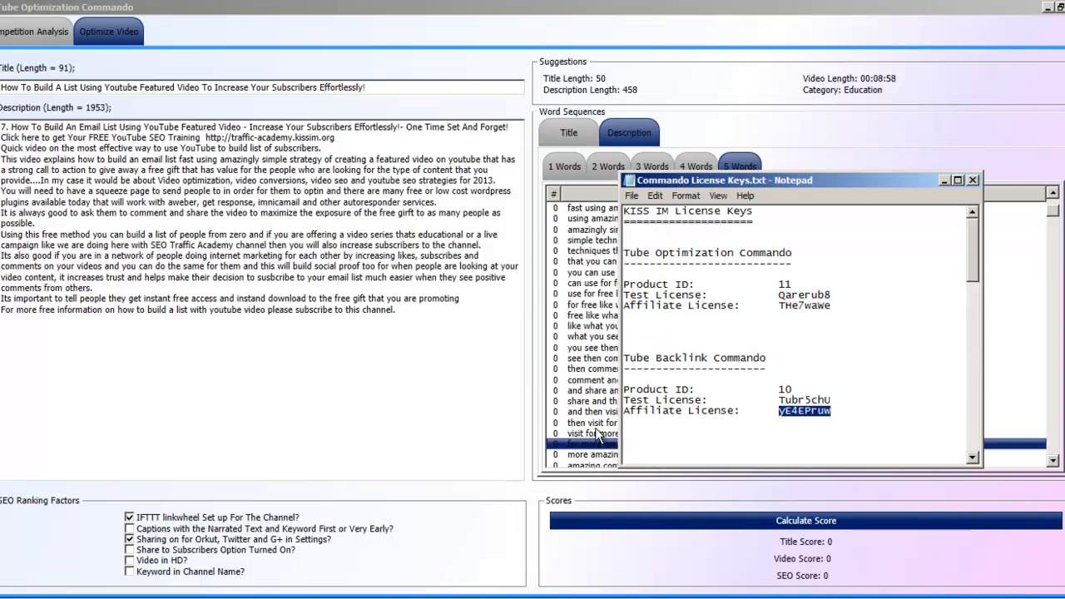
click(945, 180)
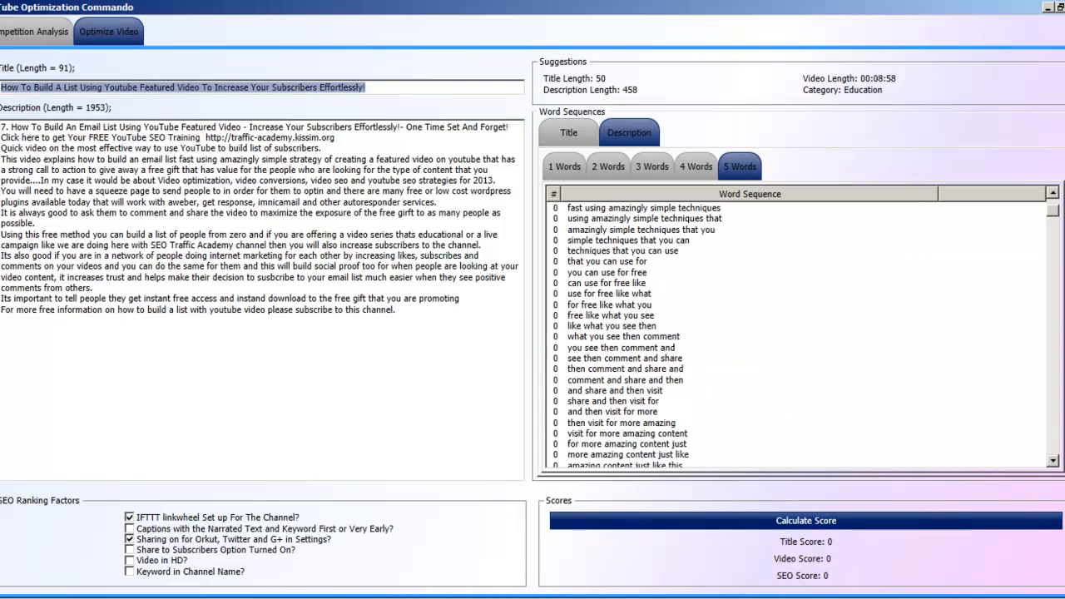
Save the note as "Caption How To Build A List Using Youtube Featured Video To Increase Your Subscribers Effortlessly!" and minimize it.
mouse_move(458, 598)
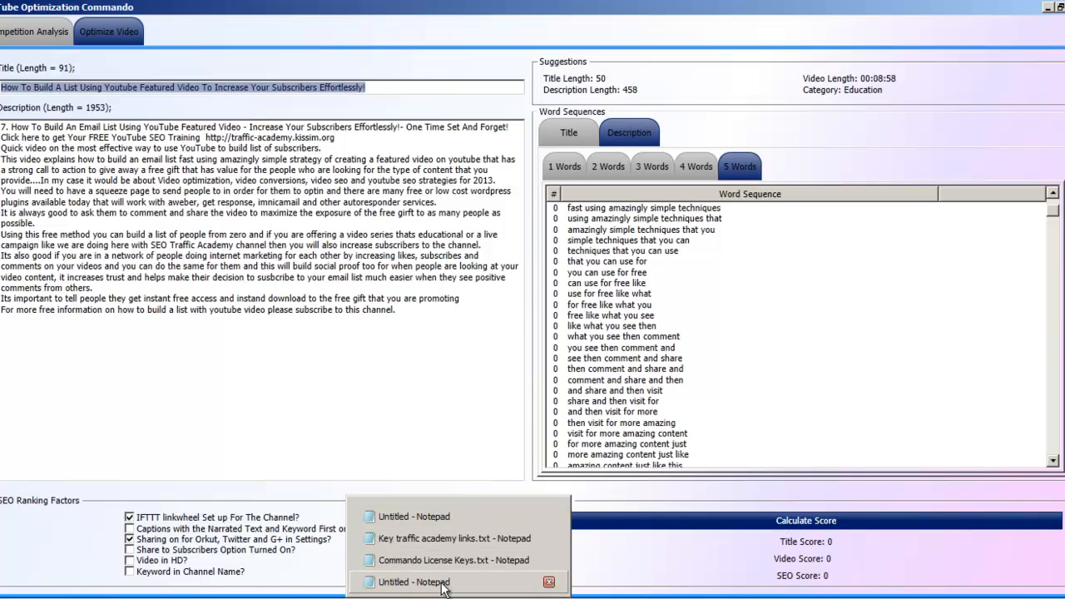
click(635, 583)
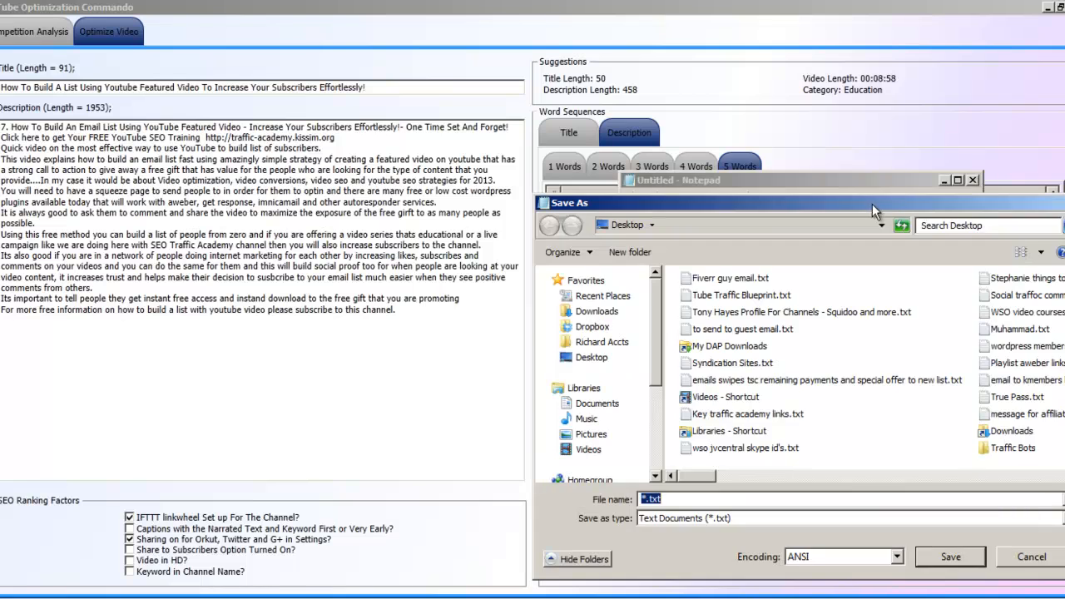
drag(872, 203, 736, 133)
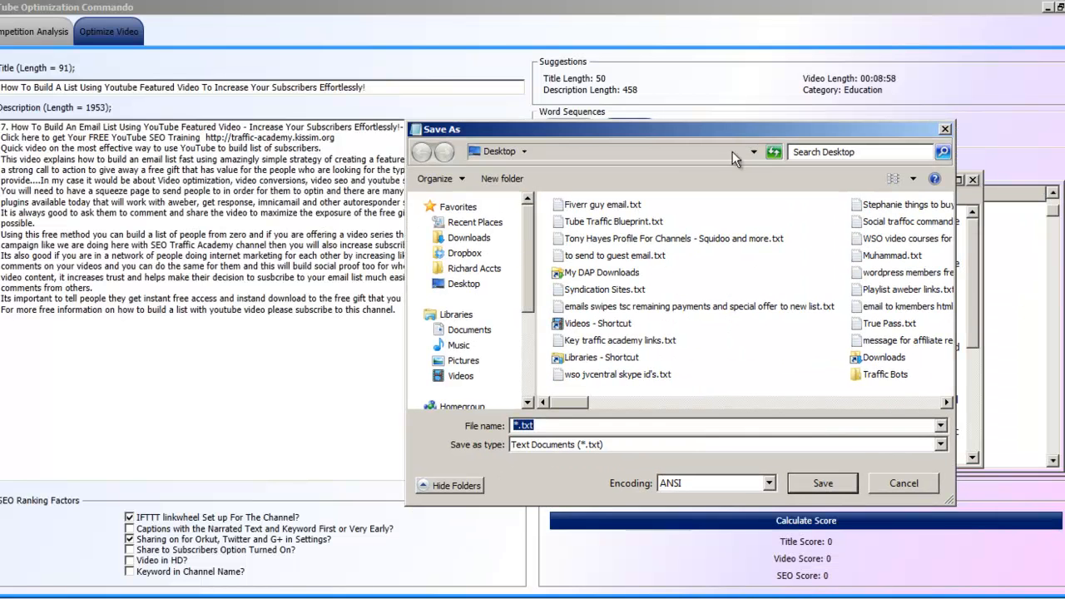
text(Caption)
key(ctrl+v)
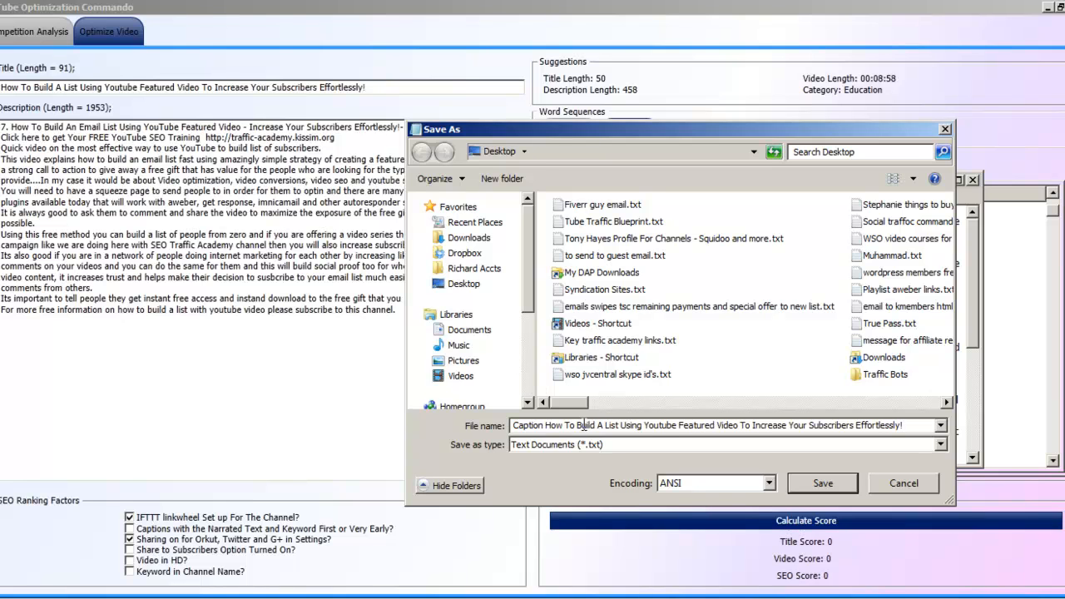
click(829, 483)
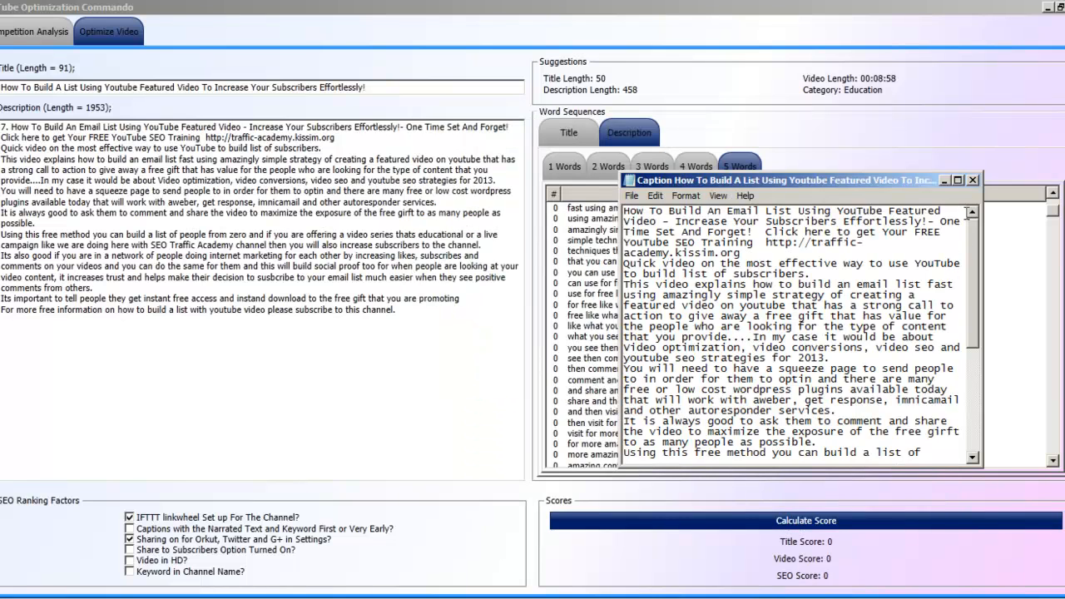
click(944, 180)
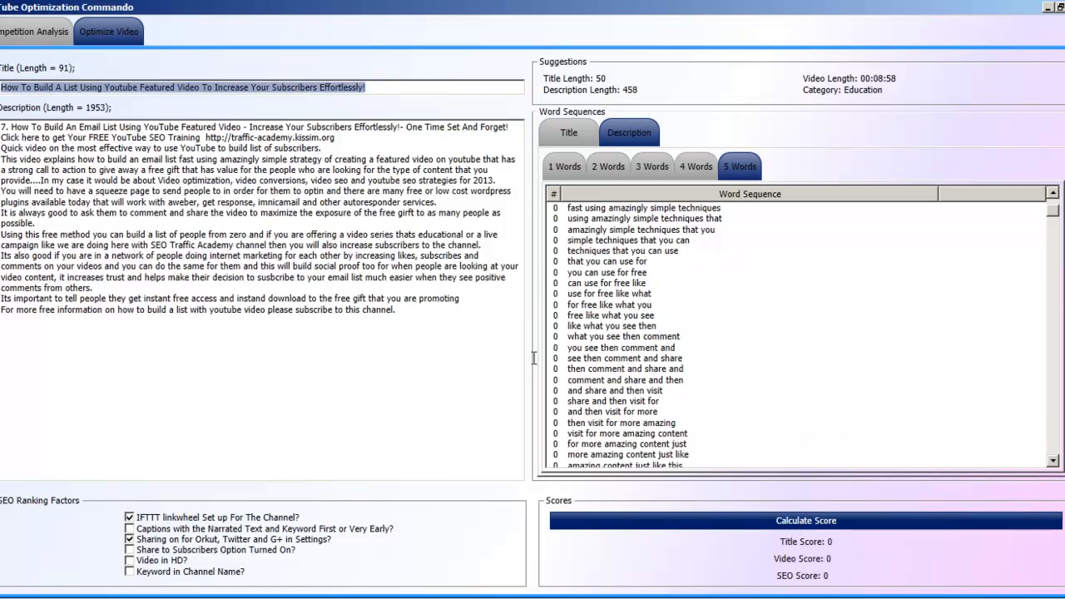
Enable the captions, Share to Subscribers and Video in HD ranking factors, and calculate the video's scores.
scroll(810, 347, down, 1)
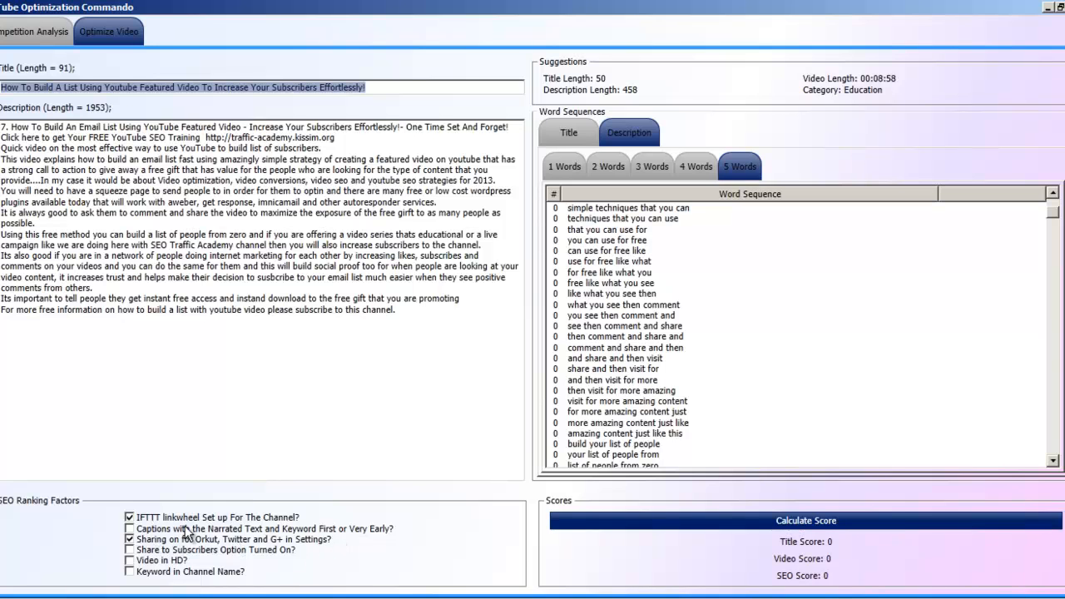
click(131, 529)
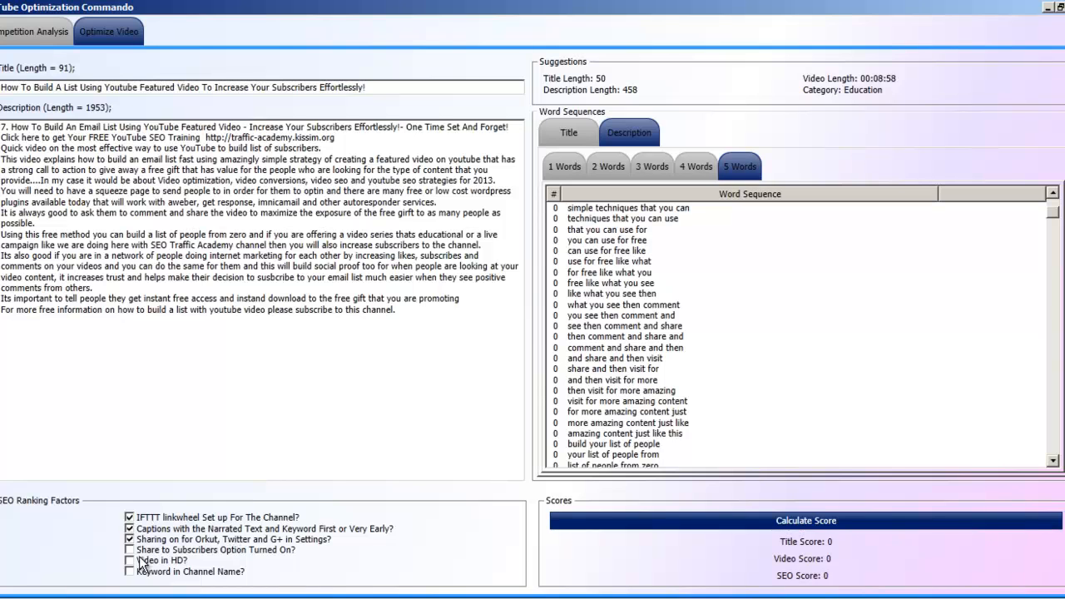
click(131, 550)
click(130, 562)
click(803, 523)
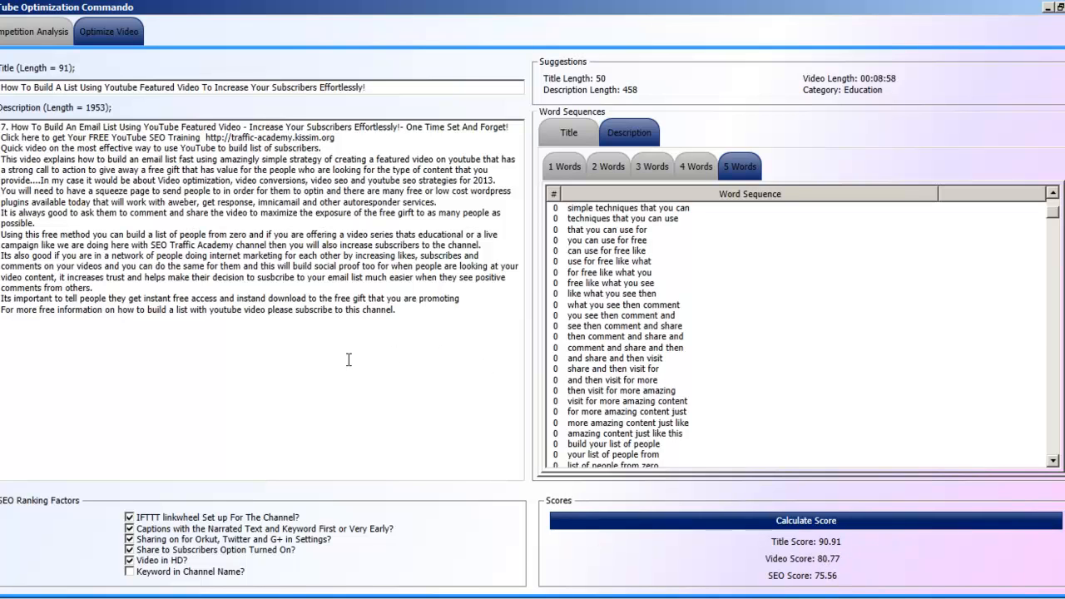
Copy the description without its leading "7." and paste it beneath the existing description text on the YouTube upload page.
drag(411, 309, 5, 127)
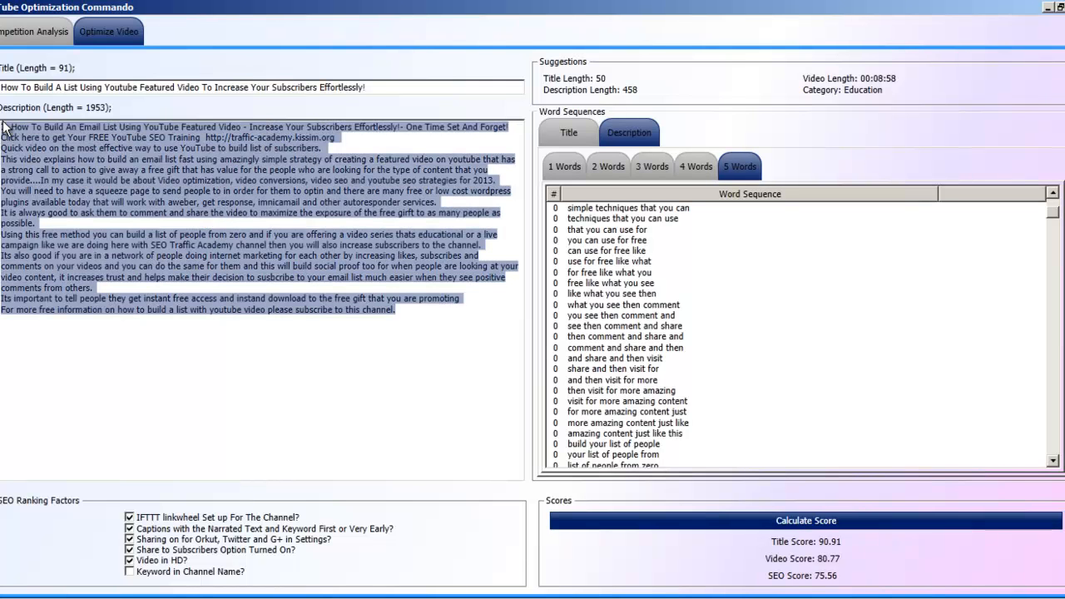
right_click(15, 127)
click(62, 158)
key(alt+Tab)
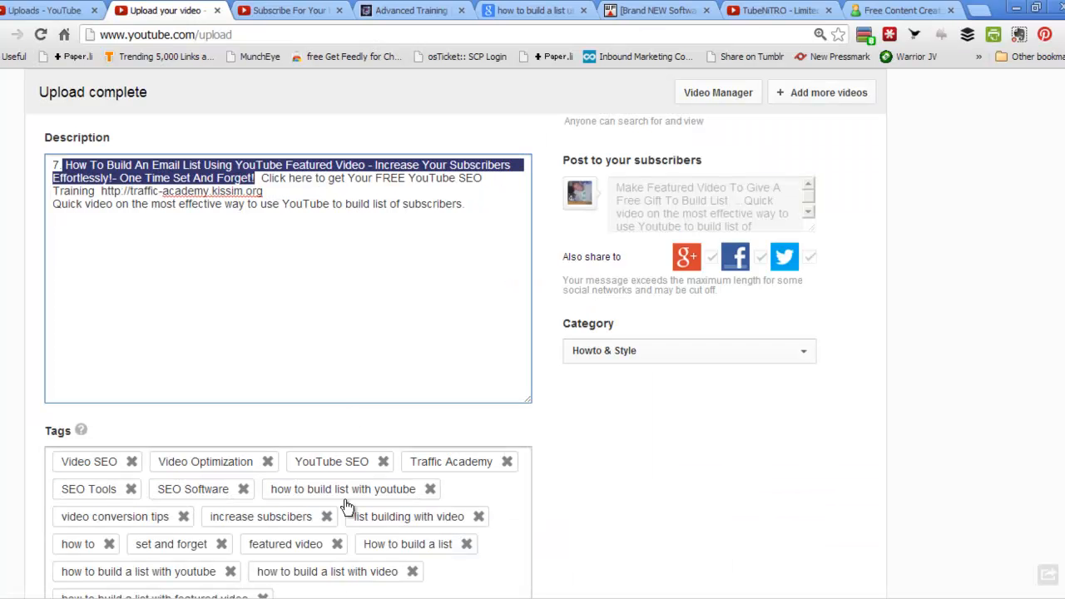
click(489, 207)
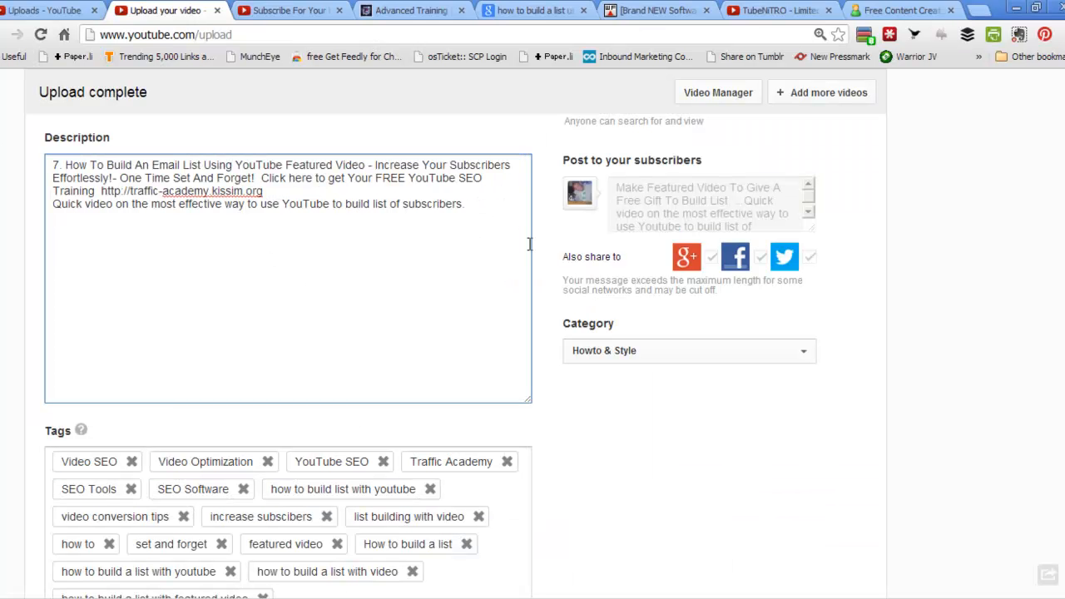
key(ctrl+v)
scroll(223, 340, up, 5)
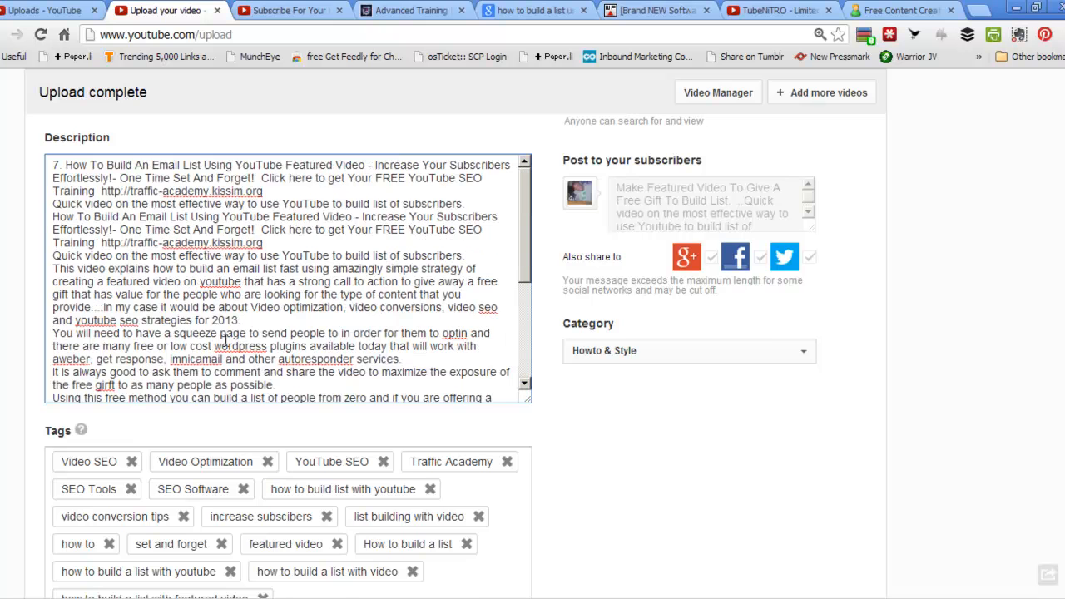
scroll(224, 337, up, 3)
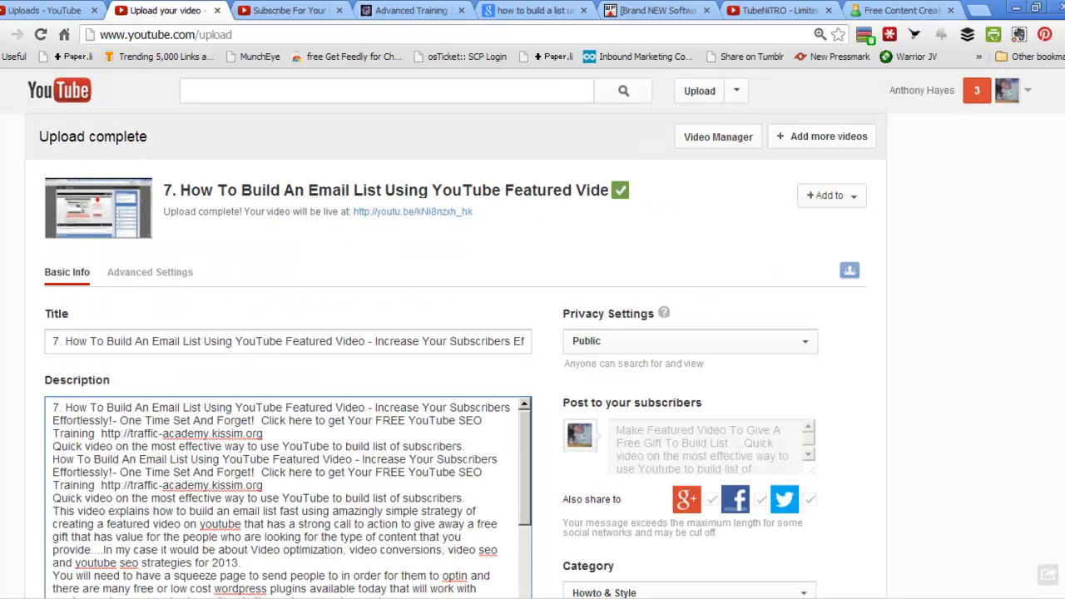
Remove the leading "7." from the start of the video description.
click(66, 407)
key(BackSpace)
key(BackSpace)
key(BackSpace)
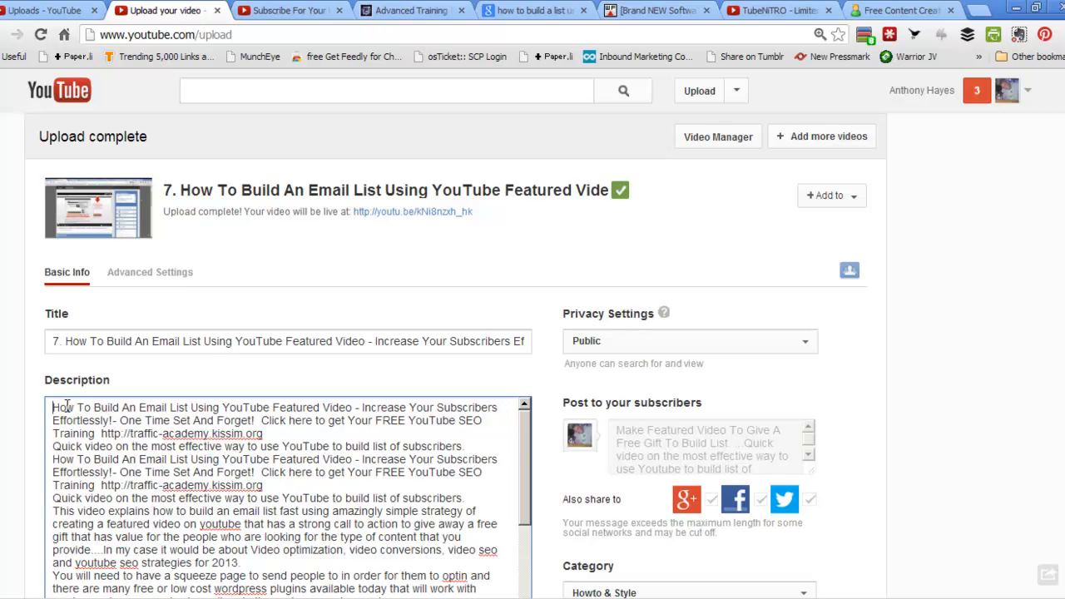
Correct the misspellings "girft" to "gift" and "instand" to "instant" in the video description.
scroll(411, 398, down, 2)
scroll(411, 398, up, 1)
scroll(696, 370, down, 2)
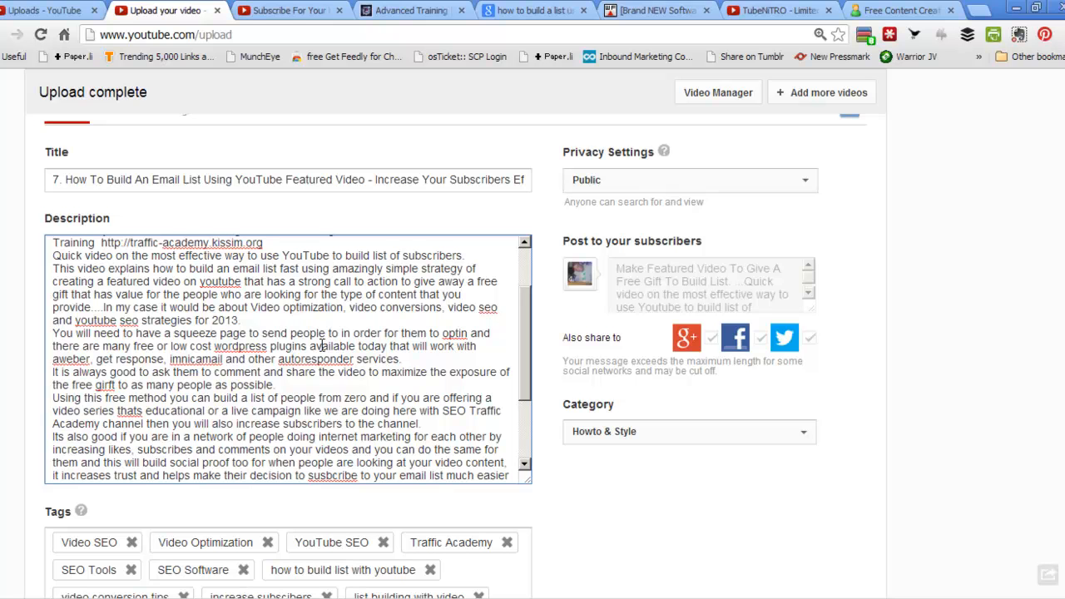
right_click(98, 385)
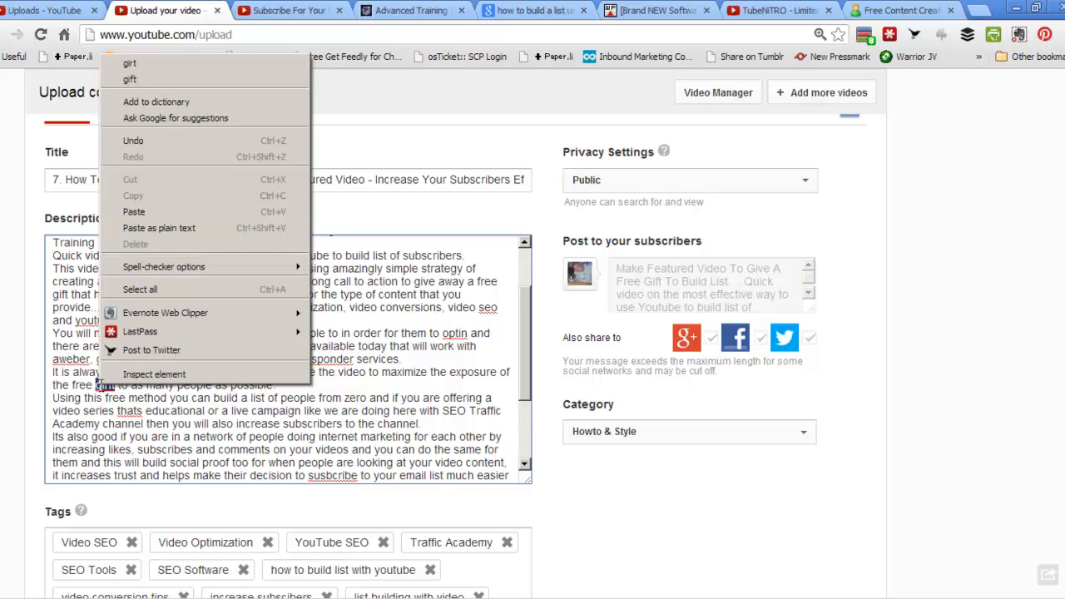
click(154, 80)
scroll(246, 424, down, 3)
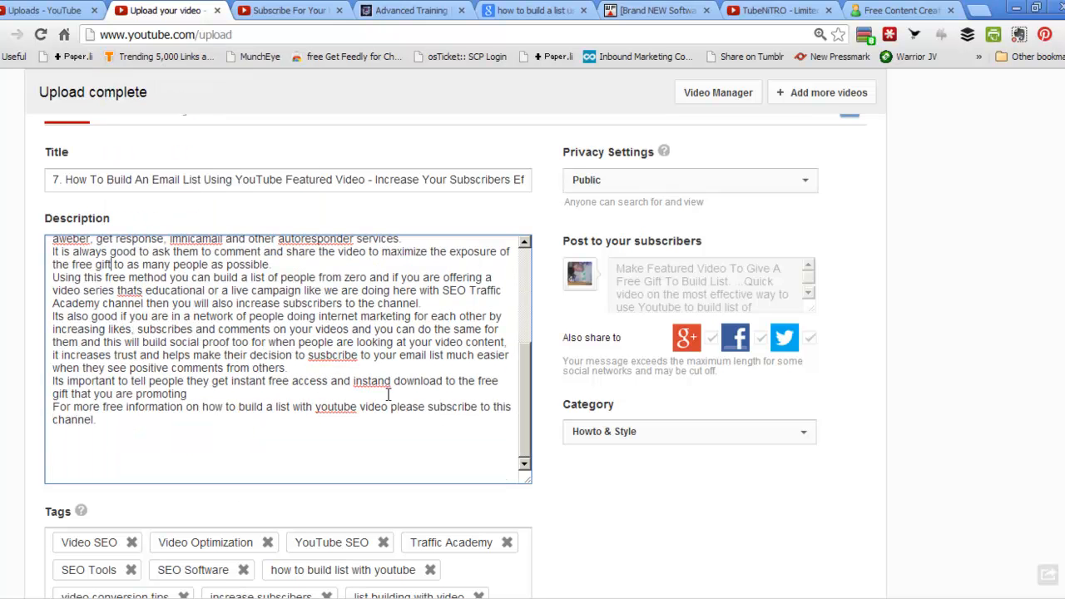
key(BackSpace)
text(t)
Copy the whole corrected description and replace the entire text of the Notepad caption document with it.
drag(131, 427, 30, 208)
right_click(144, 300)
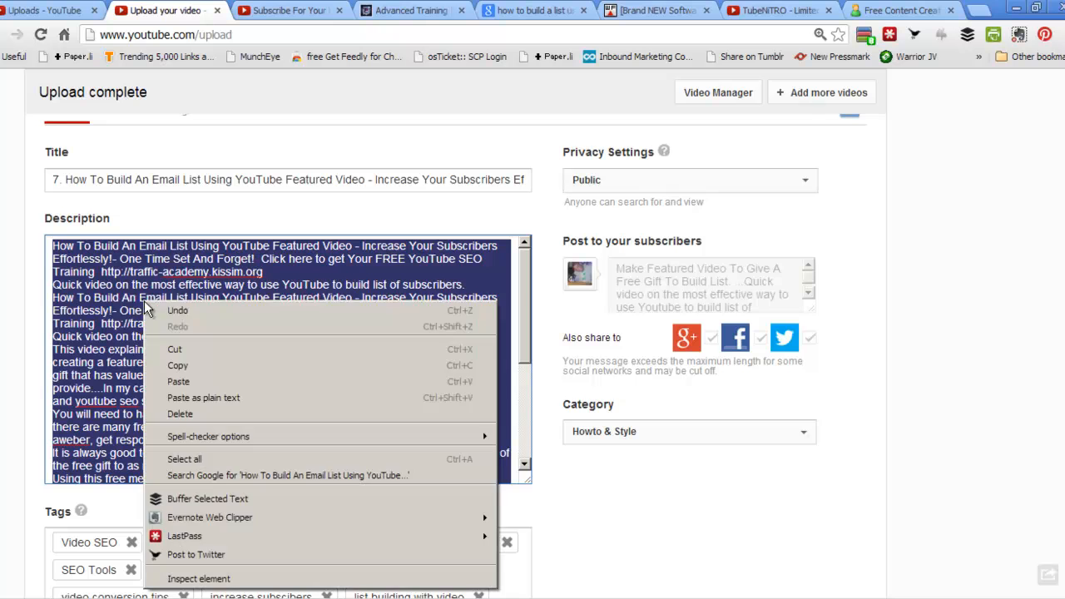
click(178, 365)
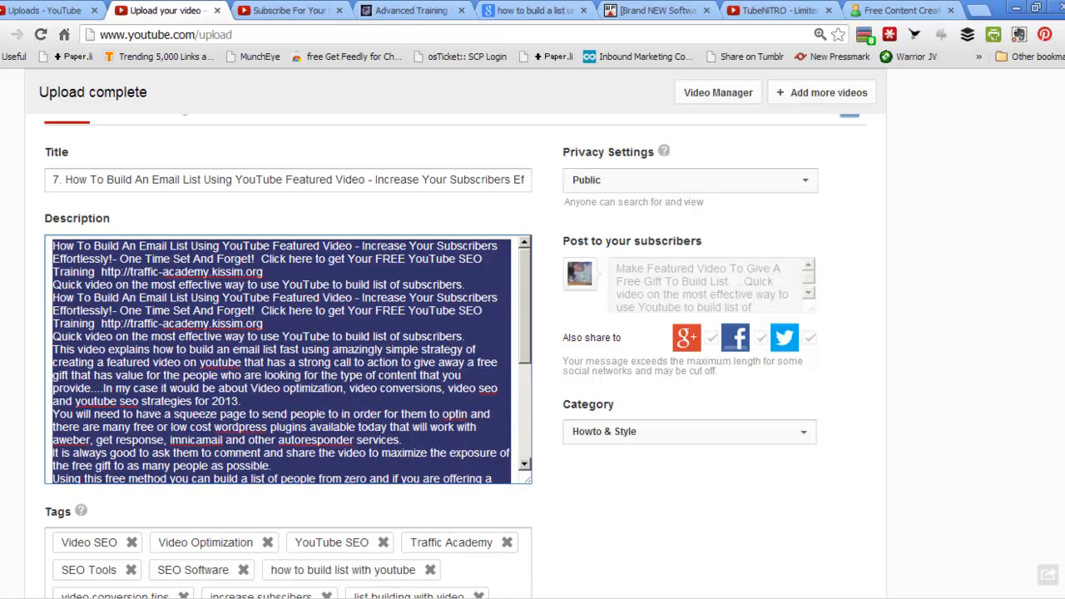
click(649, 583)
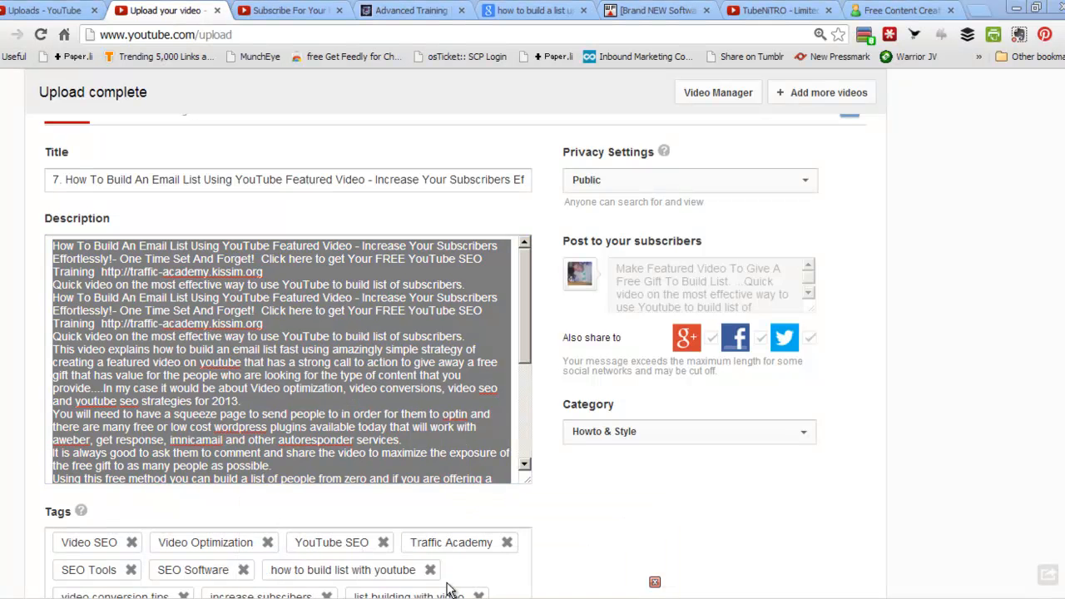
drag(790, 326, 746, 326)
key(ctrl+a)
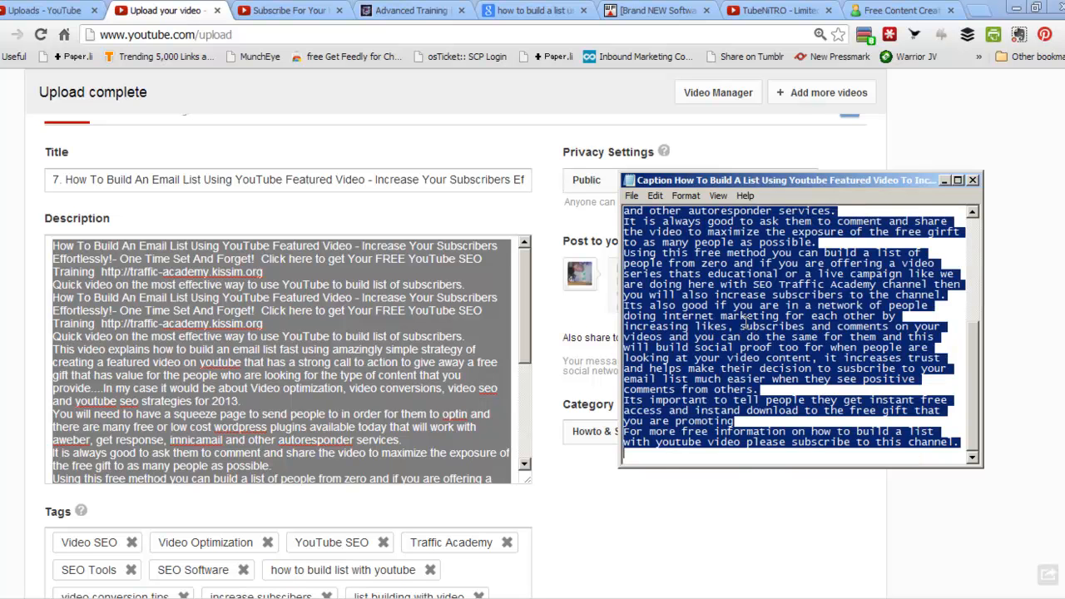
key(ctrl+v)
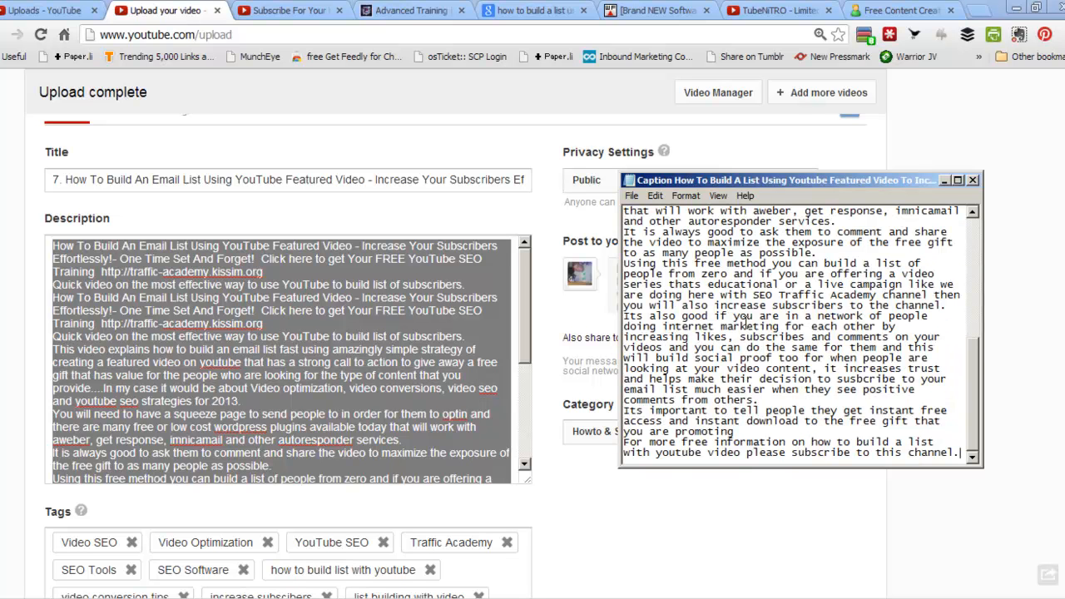
Save the updated caption document and minimize it.
click(632, 196)
click(661, 236)
click(941, 181)
Set the recording date to today, March 8, 2013, in the video's advanced settings and review the remaining options.
scroll(1018, 262, down, 5)
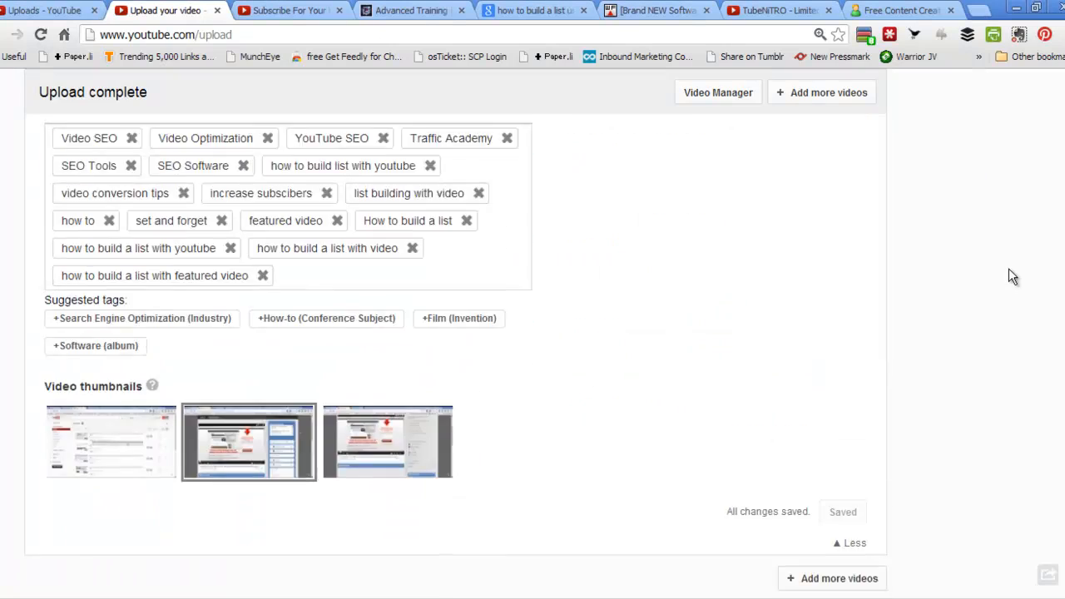
scroll(1008, 269, up, 7)
scroll(1002, 281, down, 7)
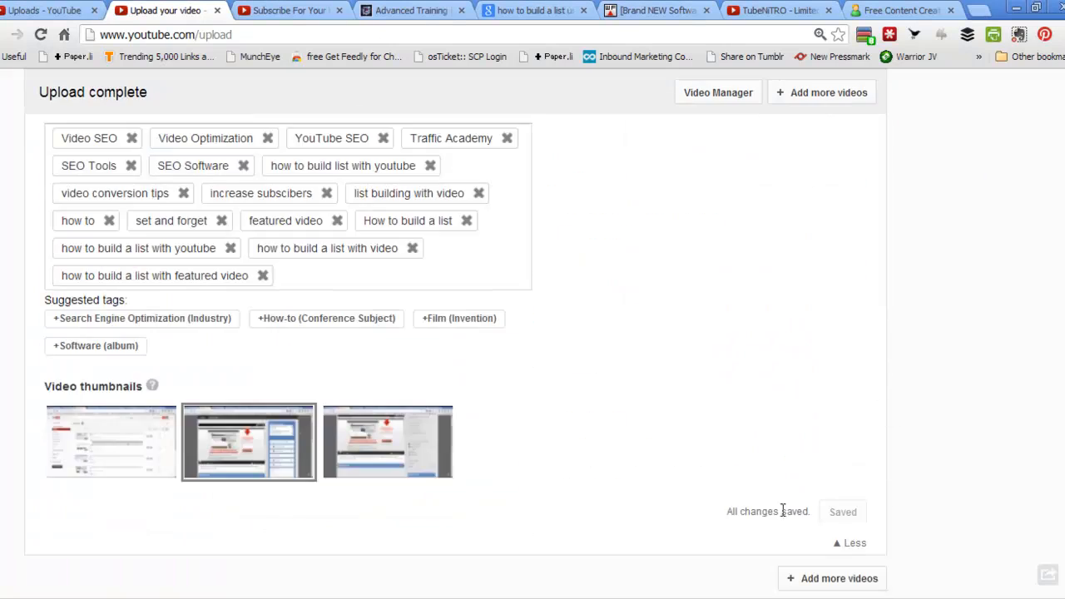
scroll(828, 441, up, 8)
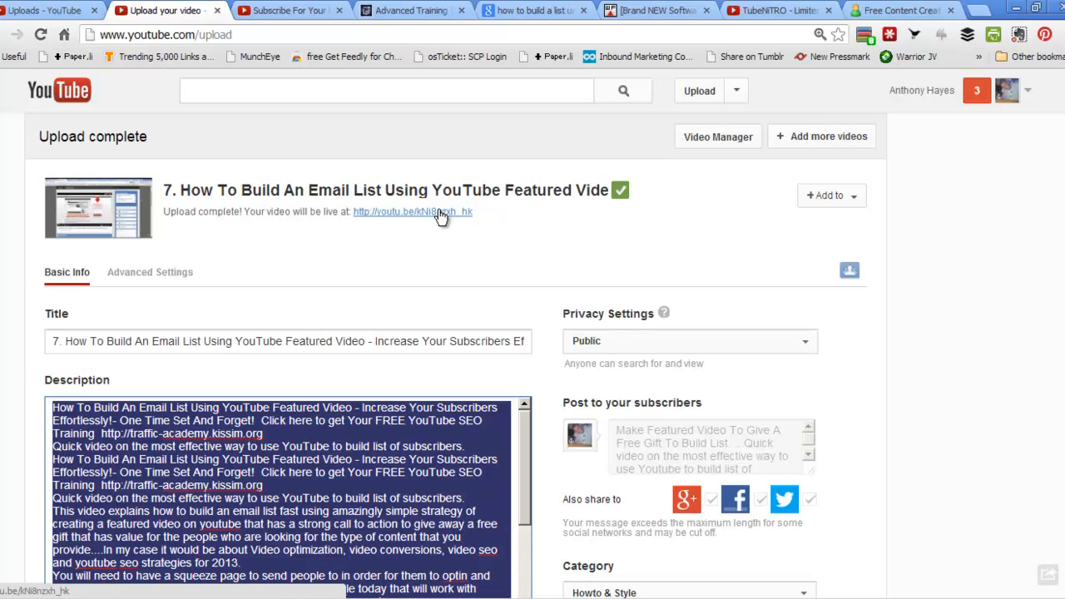
click(158, 277)
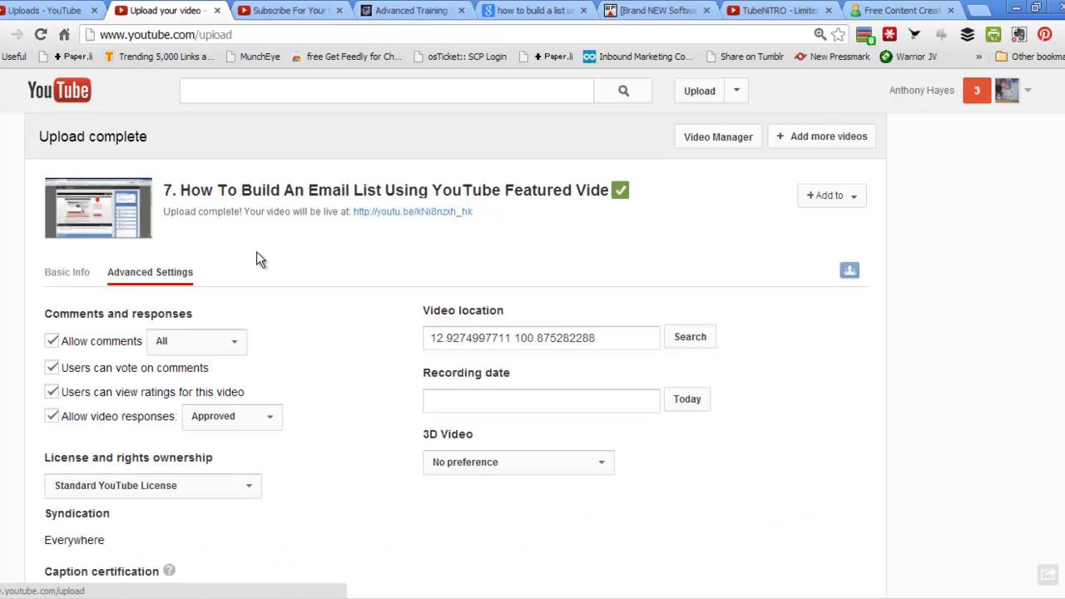
scroll(257, 254, down, 2)
click(701, 242)
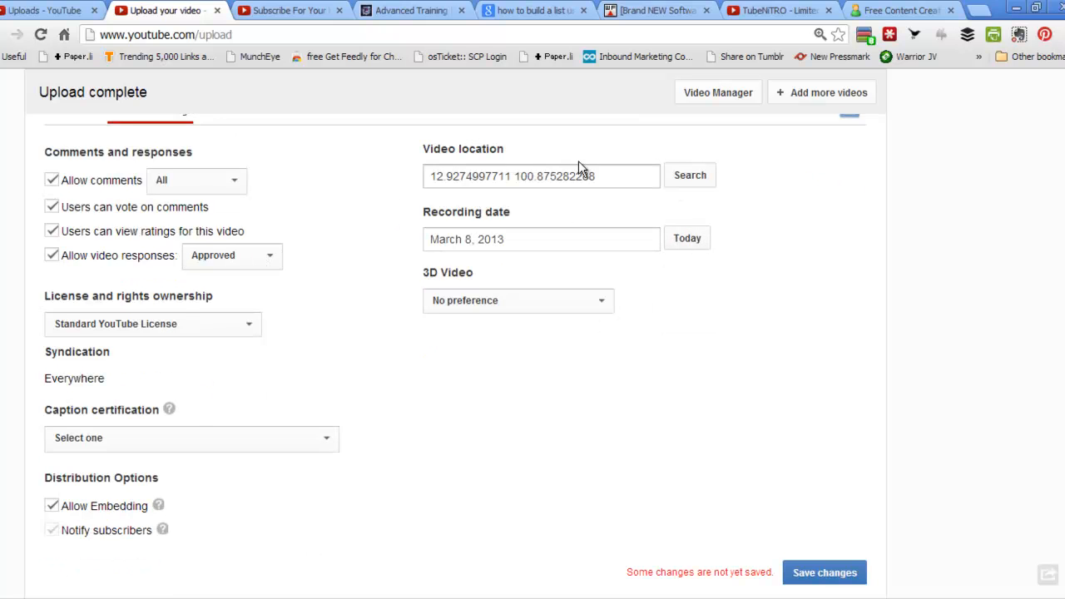
scroll(365, 217, down, 2)
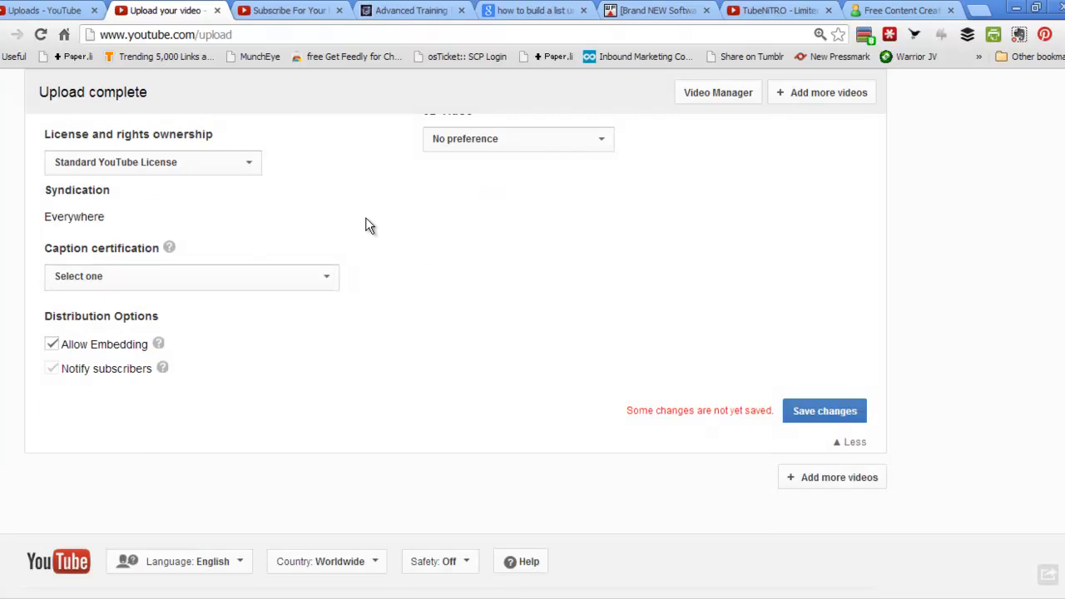
scroll(404, 221, up, 3)
scroll(396, 359, down, 2)
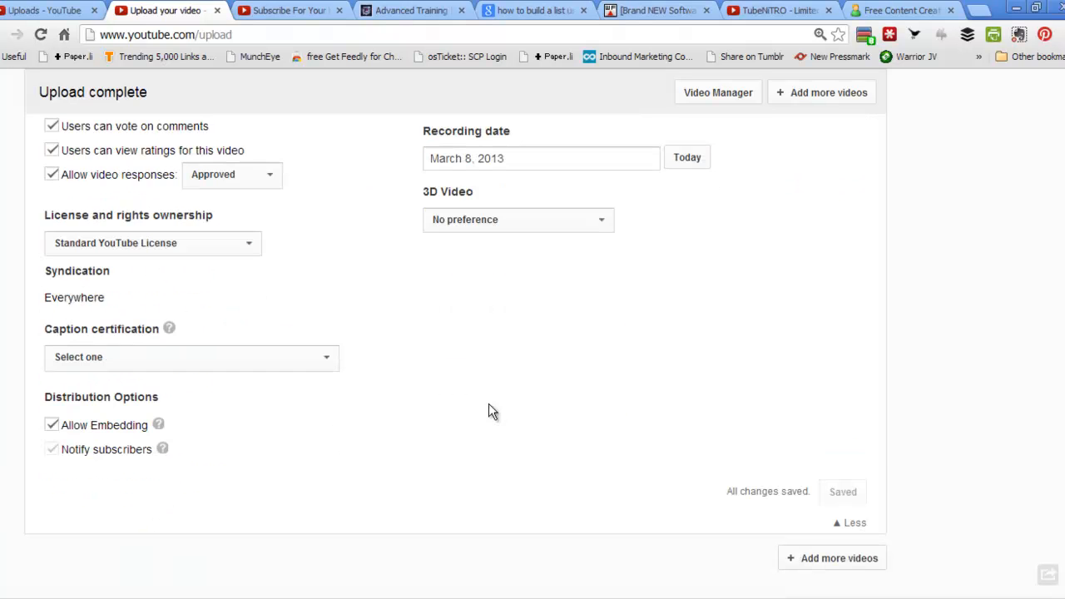
scroll(587, 418, down, 1)
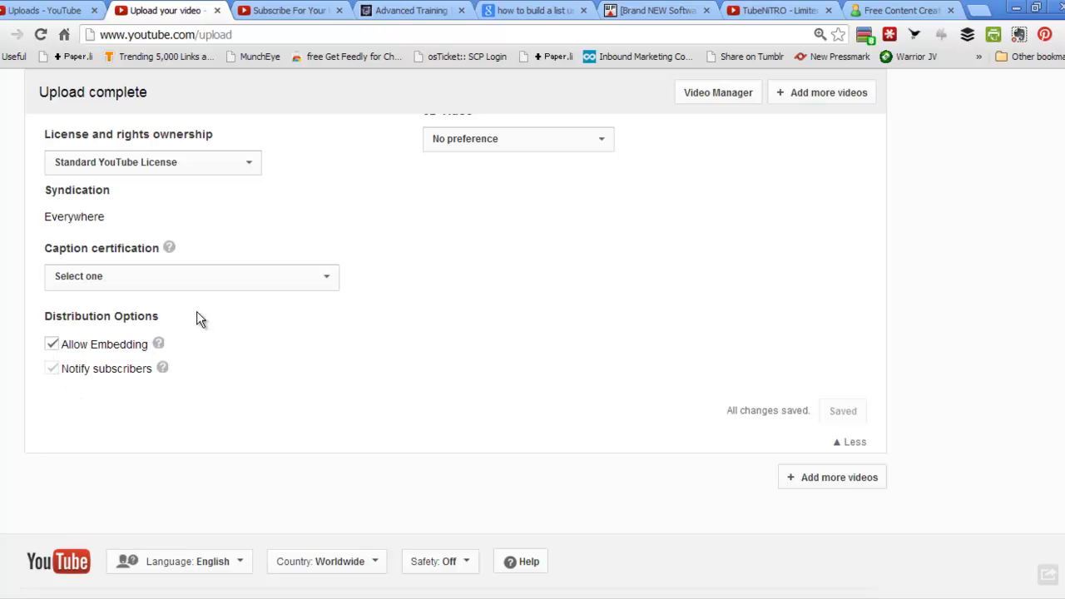
Open the uploaded video's live page from its link, close the upload page and pause the playback.
scroll(200, 313, up, 4)
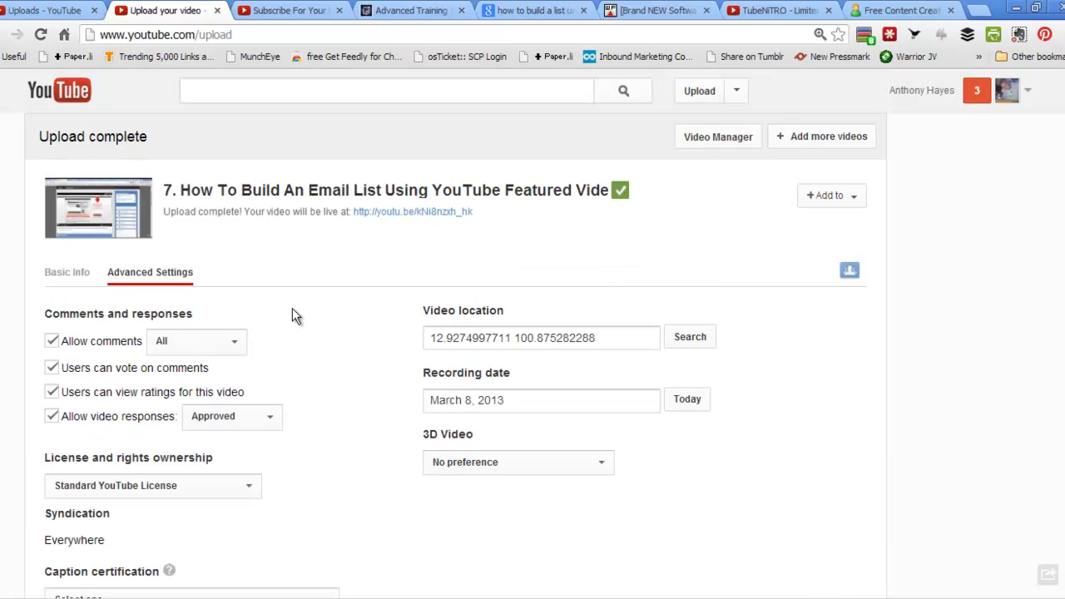
click(424, 213)
click(150, 10)
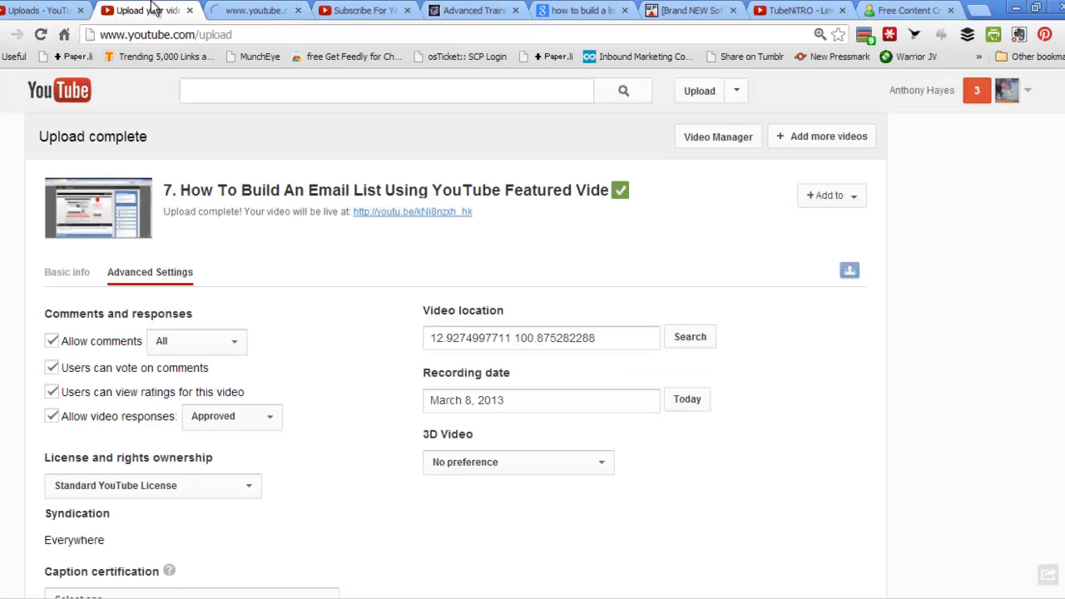
click(190, 11)
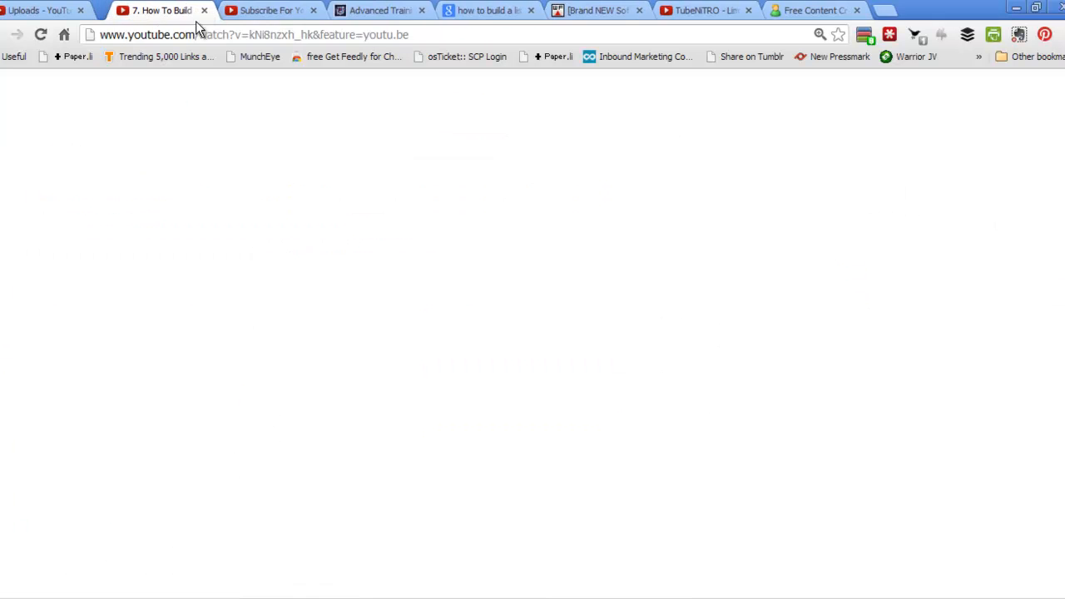
scroll(291, 428, down, 2)
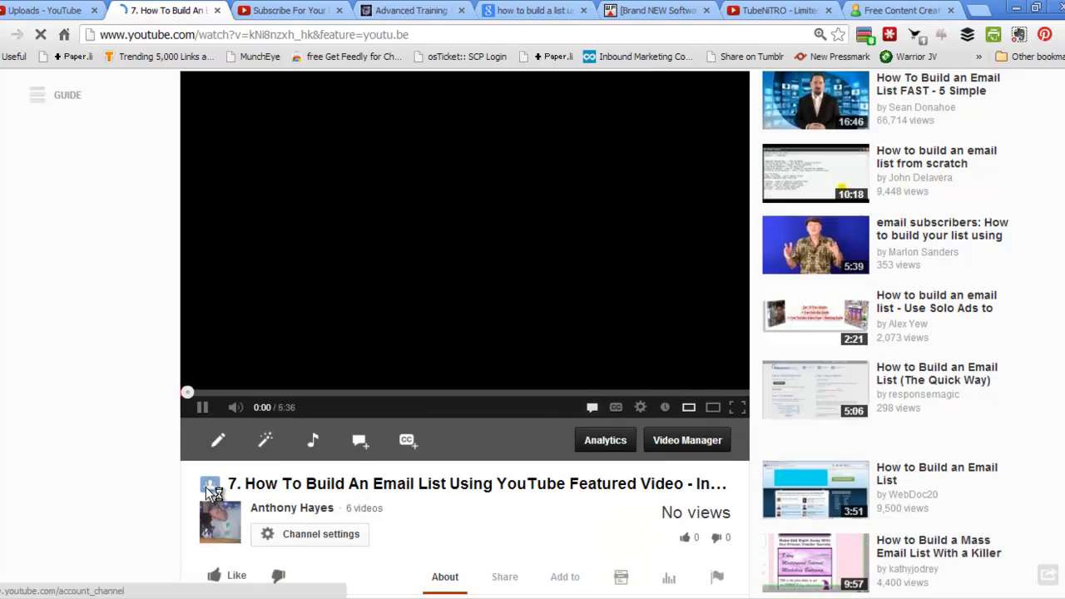
click(201, 327)
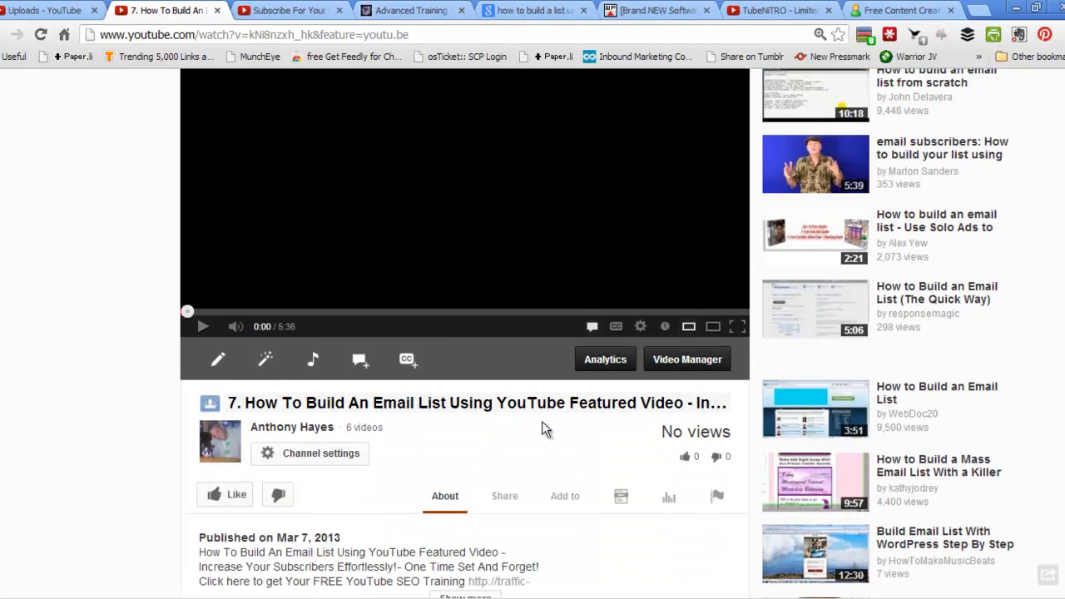
Open the video for editing from its live page and go to its captions settings.
scroll(566, 433, up, 2)
scroll(580, 431, down, 3)
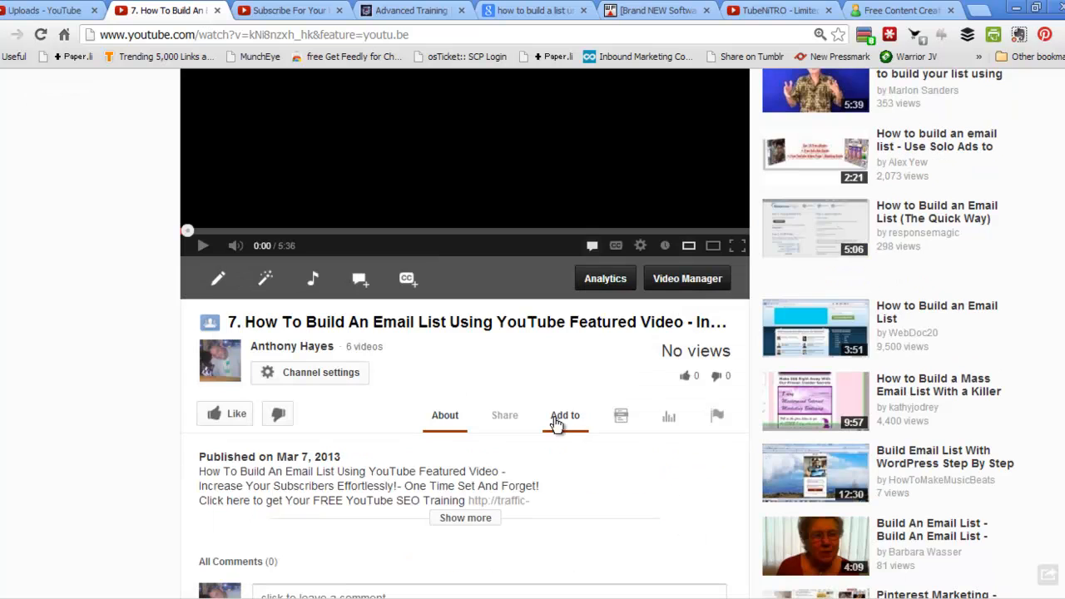
click(219, 281)
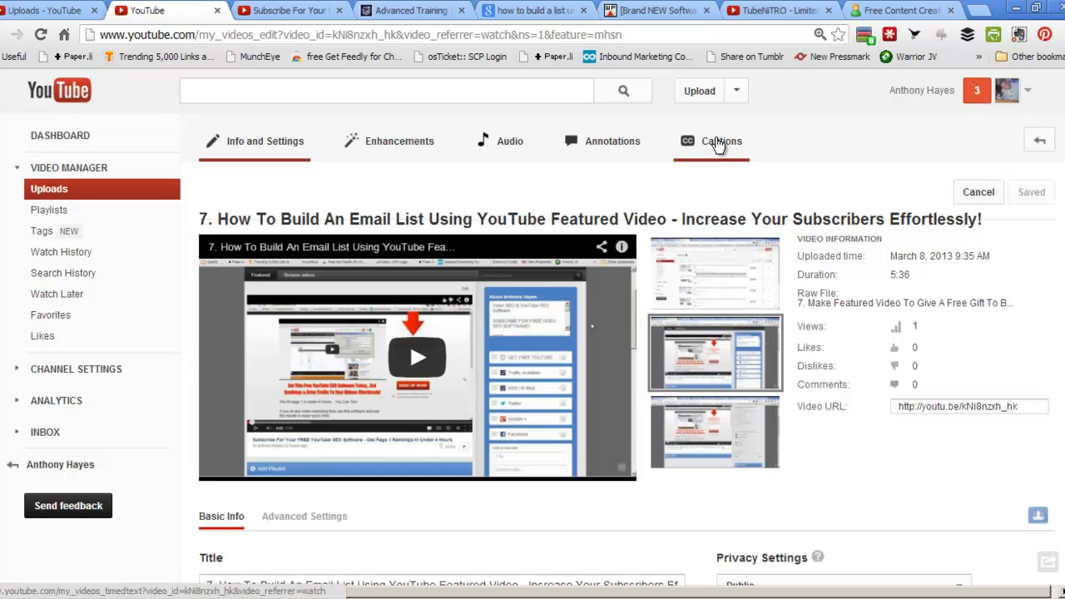
click(719, 143)
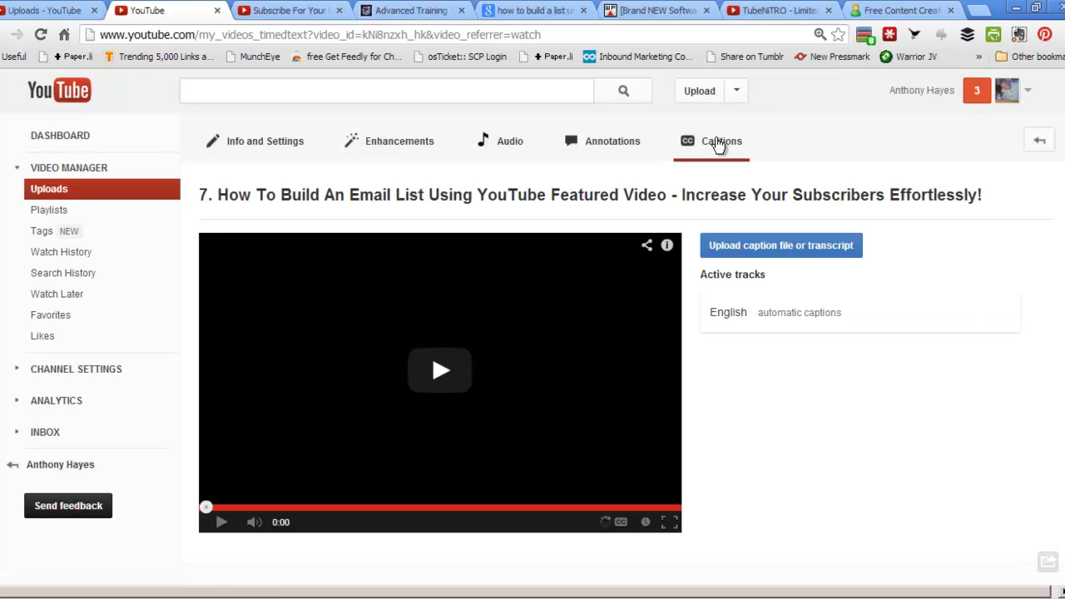
scroll(720, 144, down, 1)
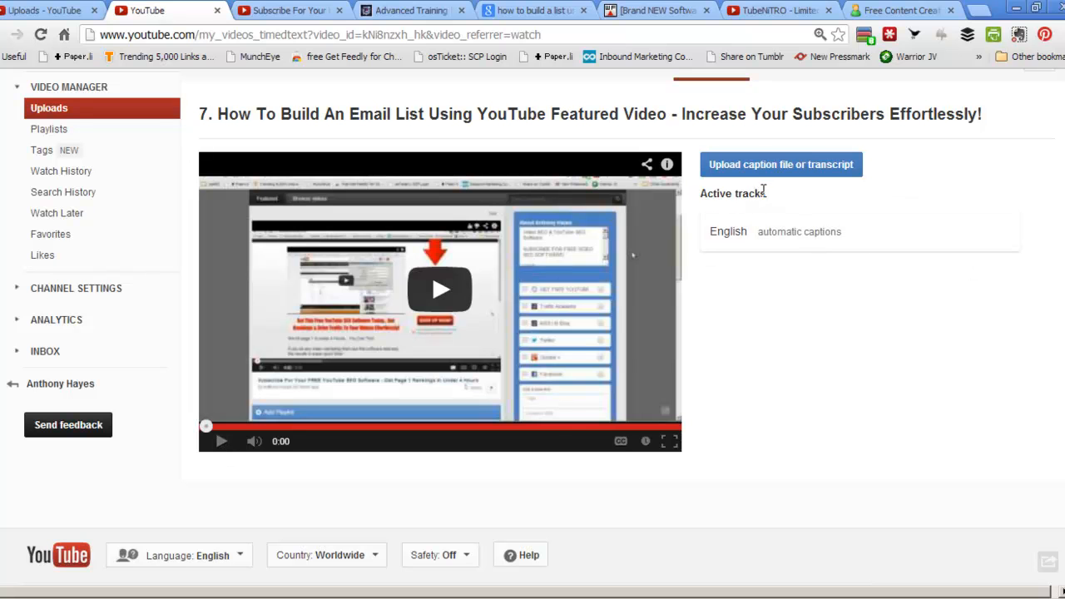
Choose "Caption How To Build A List Using Youtube Featured Video To Increase Your Subscribers Effortlessly!.txt" from the Desktop as the caption or transcript file.
click(757, 164)
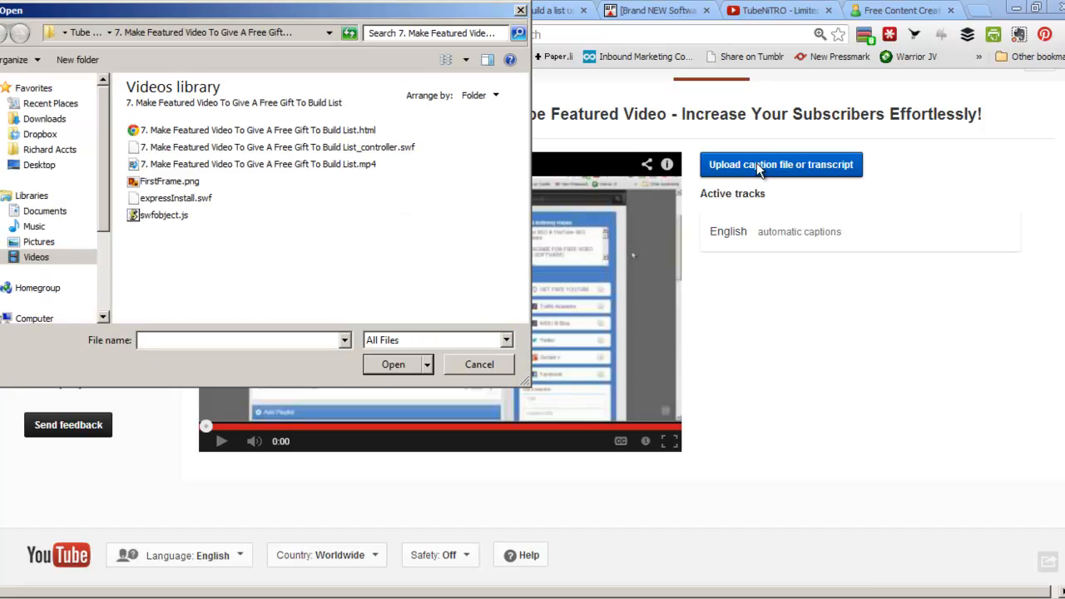
click(40, 166)
drag(476, 316, 128, 319)
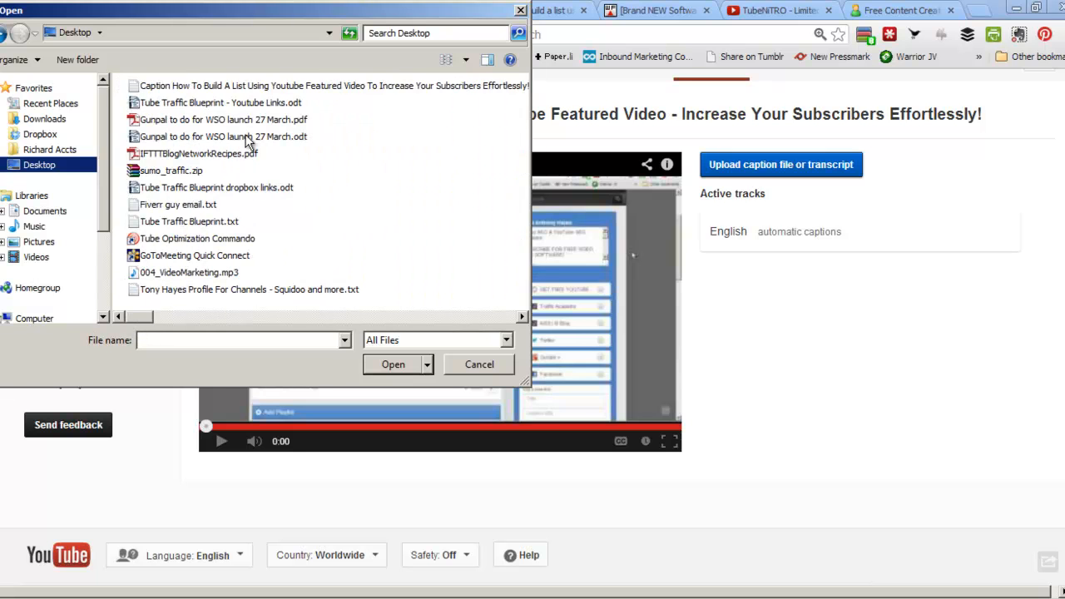
click(258, 88)
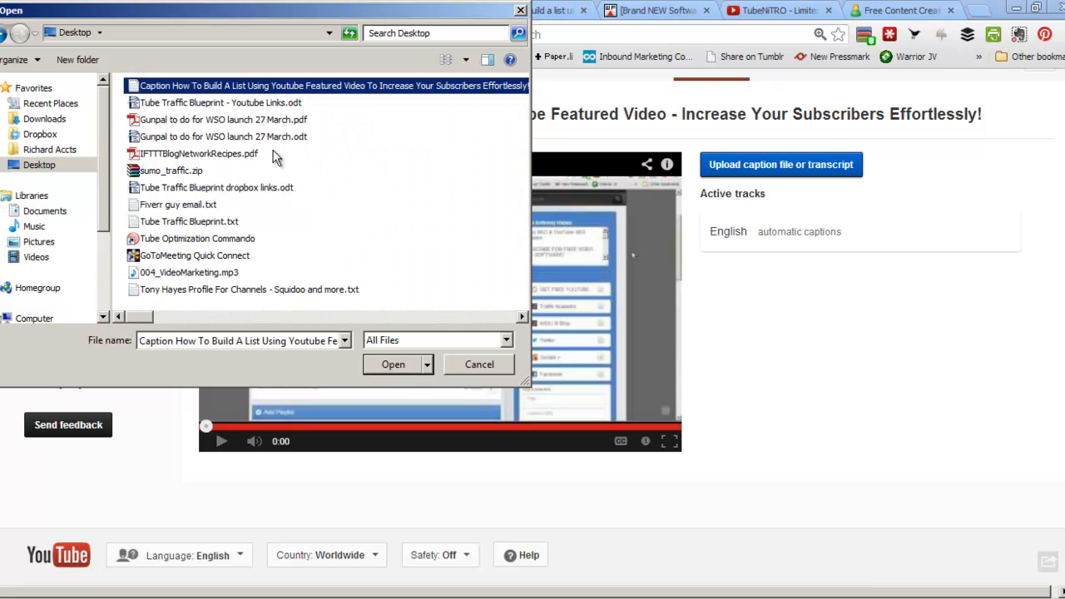
click(394, 363)
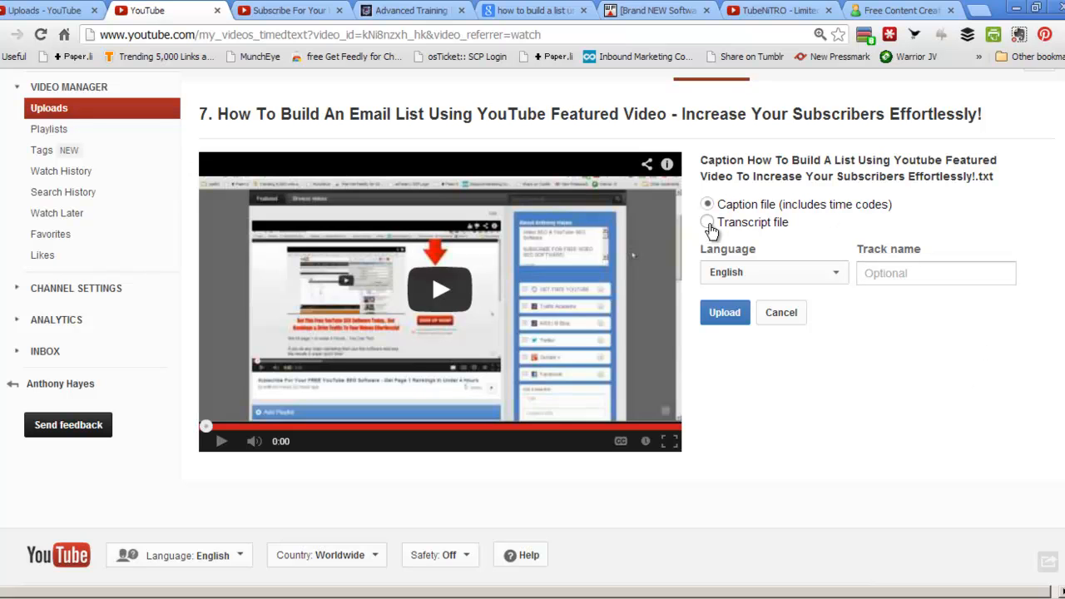
Upload the chosen text file as an English transcript file for the video.
click(708, 223)
click(726, 315)
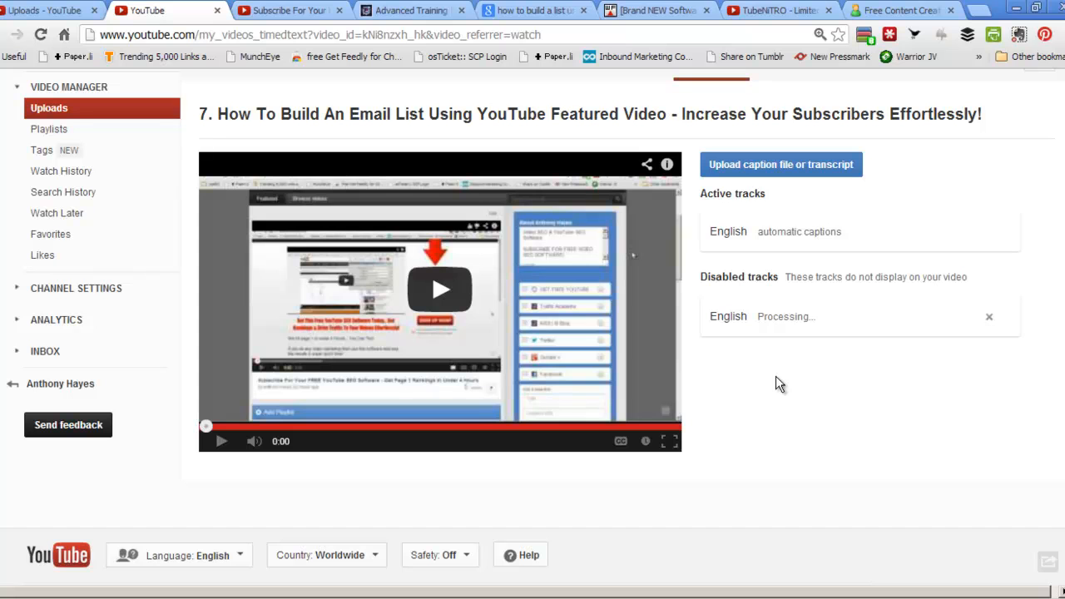
click(1014, 598)
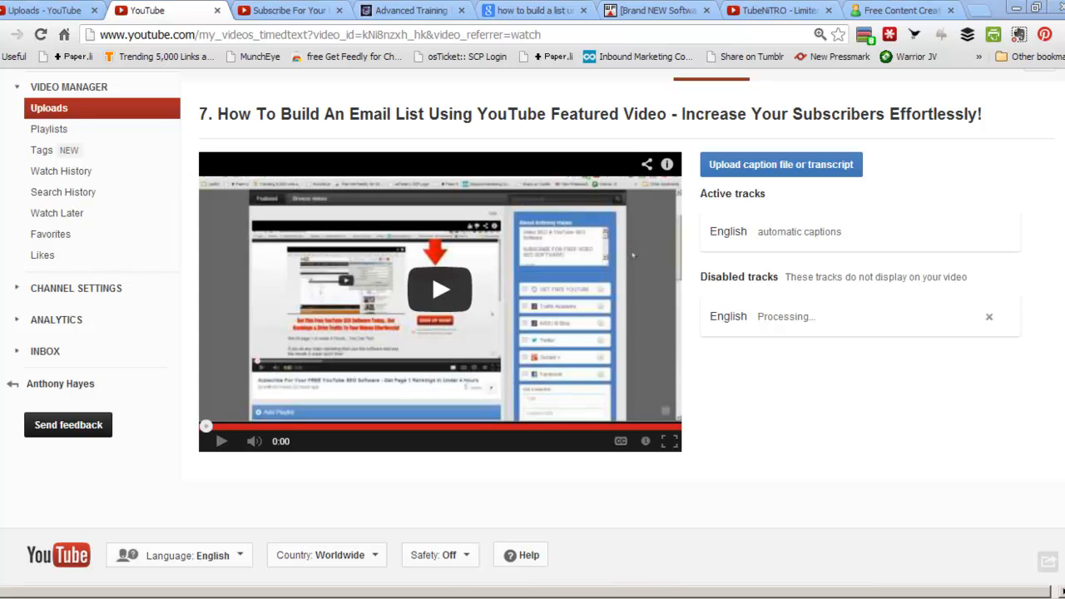
click(1010, 530)
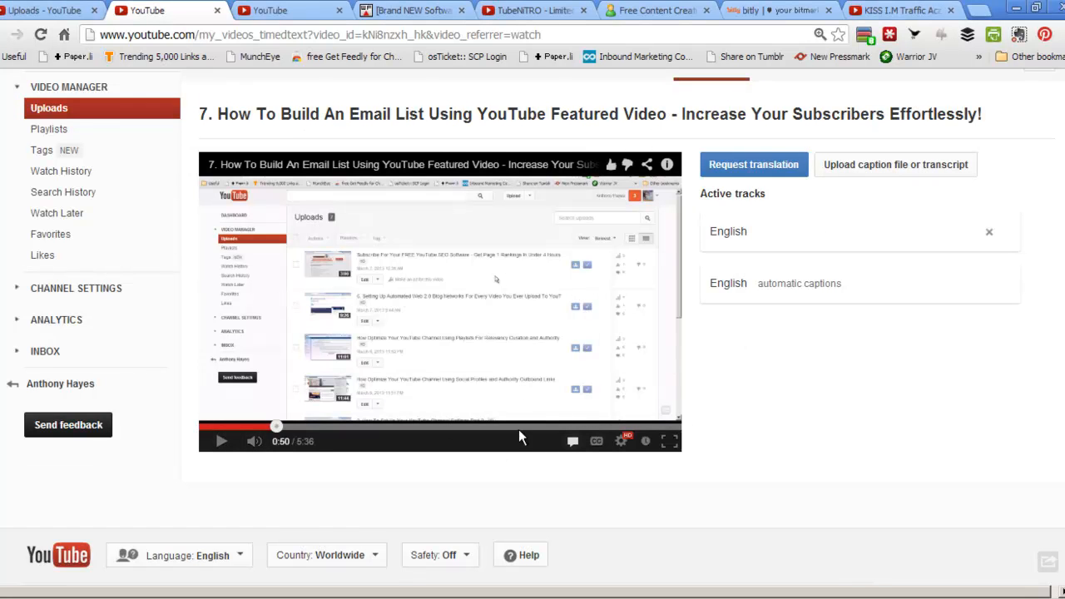
Check the video's playback quality options and its active caption tracks on the captions page.
click(621, 444)
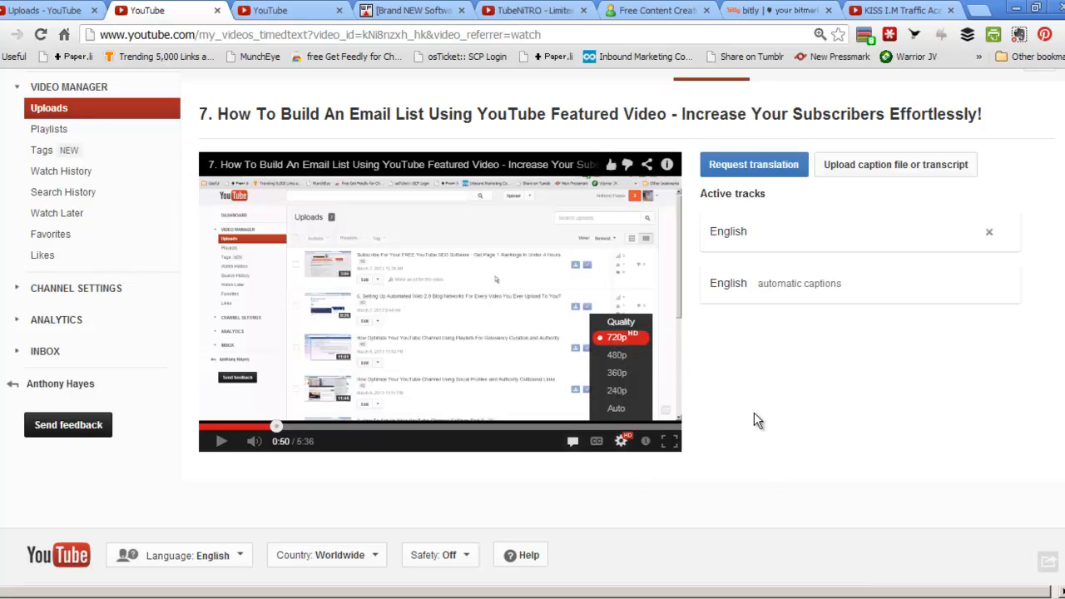
scroll(913, 343, down, 1)
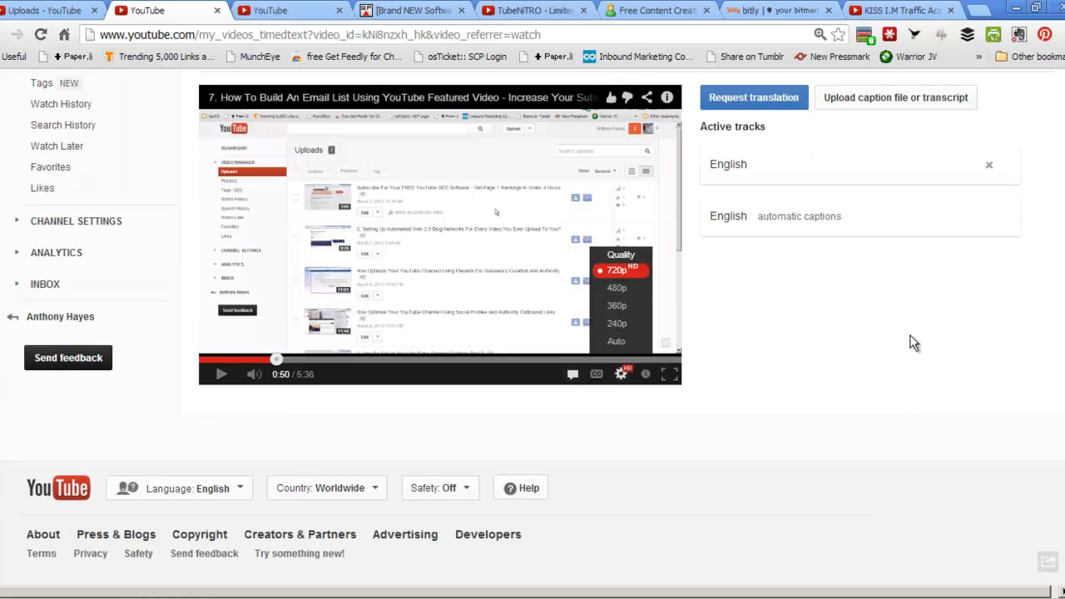
scroll(913, 343, up, 2)
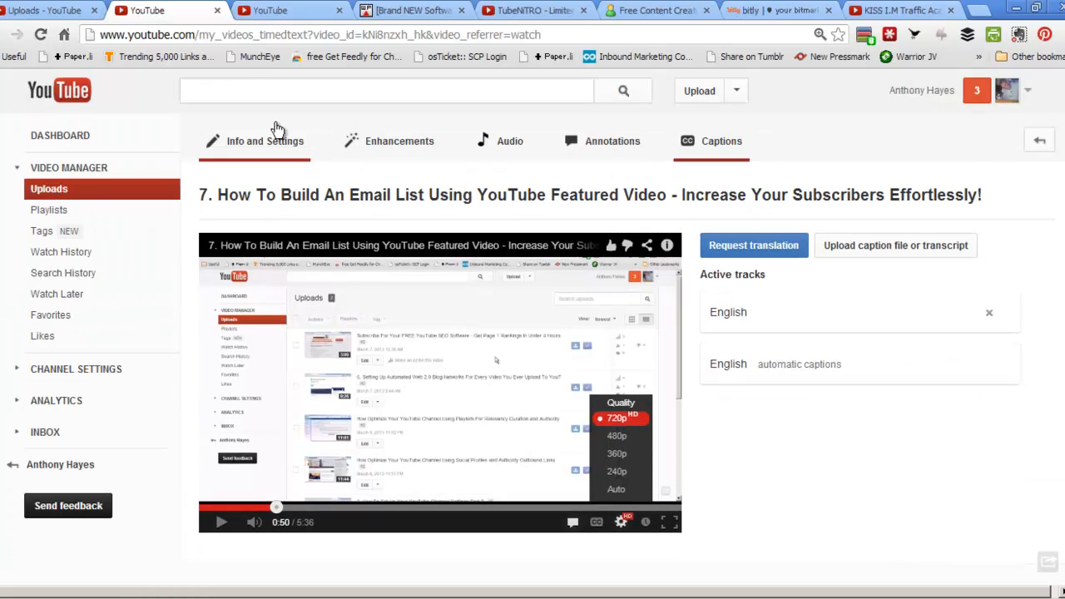
Go to the video's annotations editor and review the speech bubble "Get Access To All My New YouTube Video SEO Softwares!" and its timing.
click(283, 15)
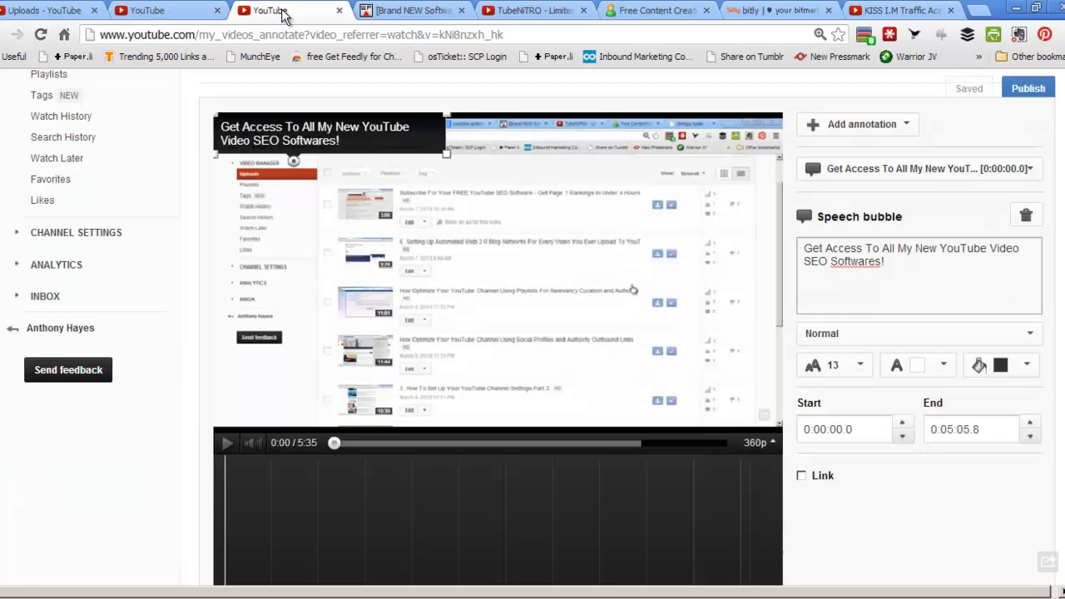
scroll(388, 177, up, 1)
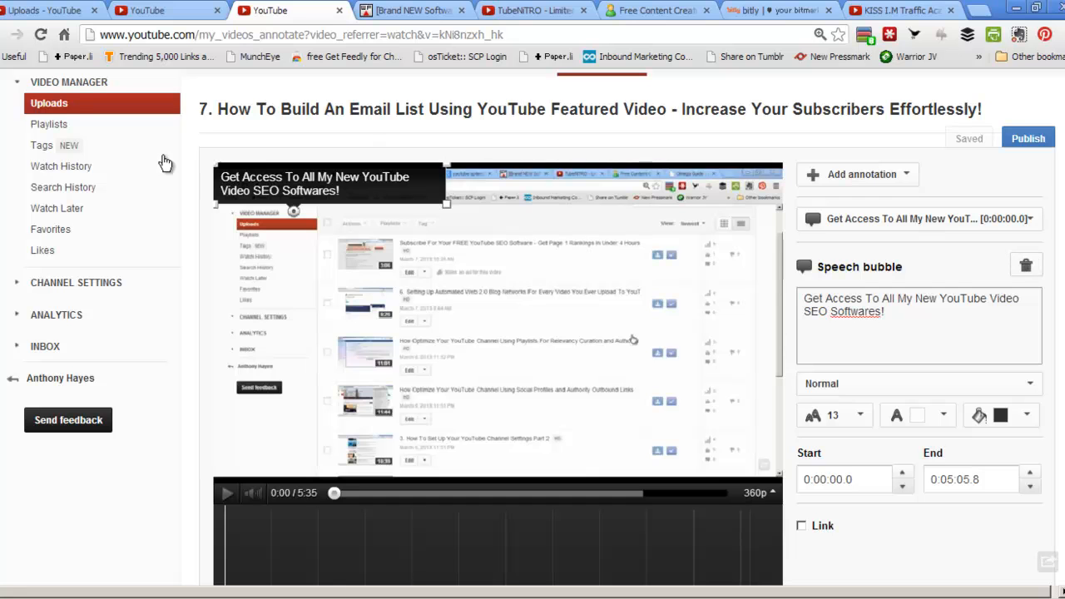
click(149, 11)
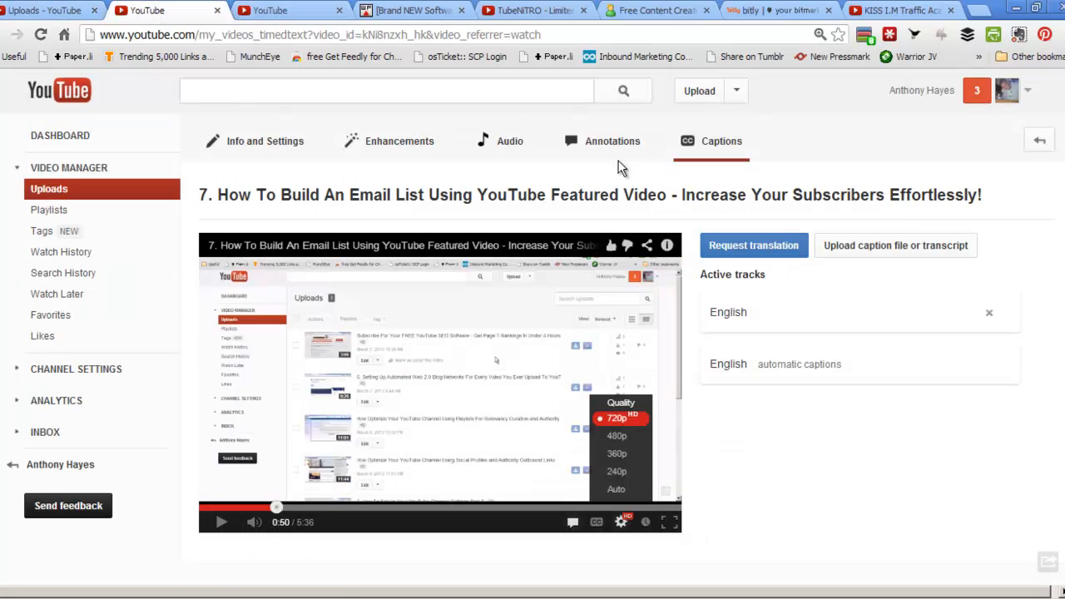
click(275, 10)
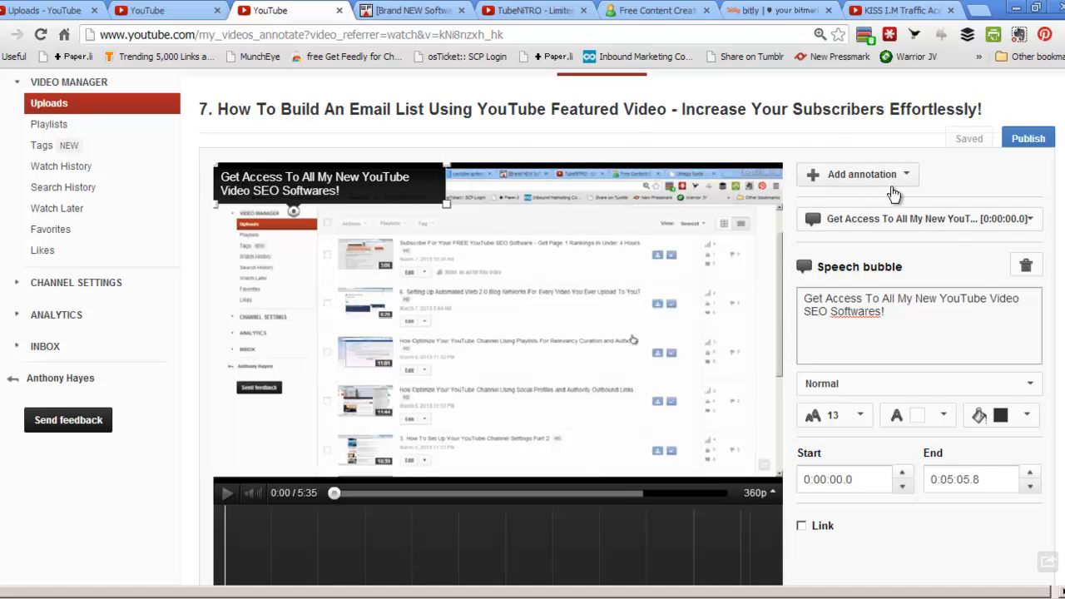
scroll(858, 206, down, 3)
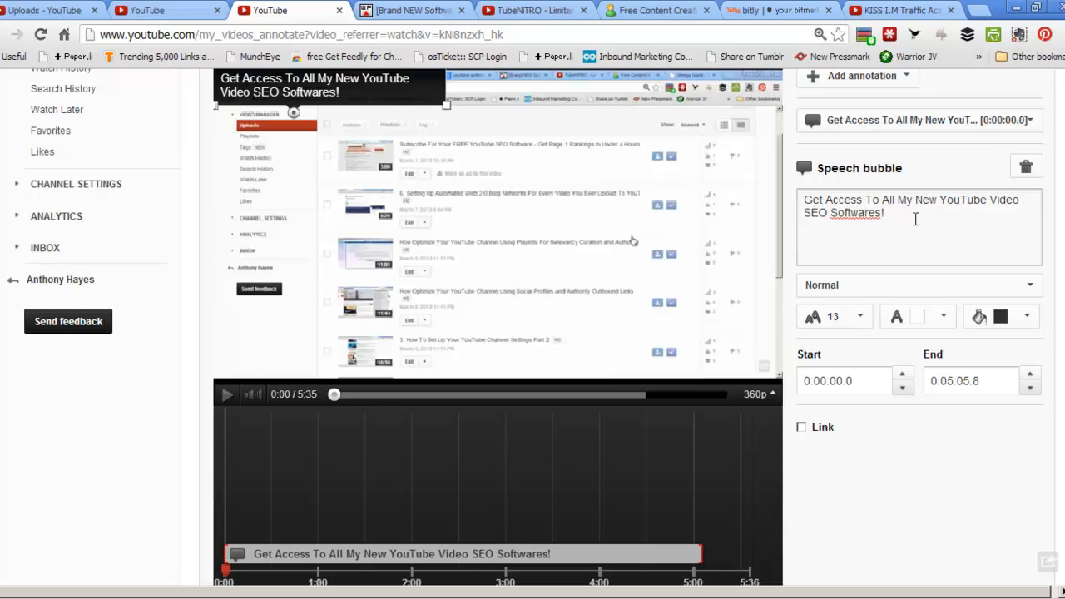
scroll(970, 394, down, 1)
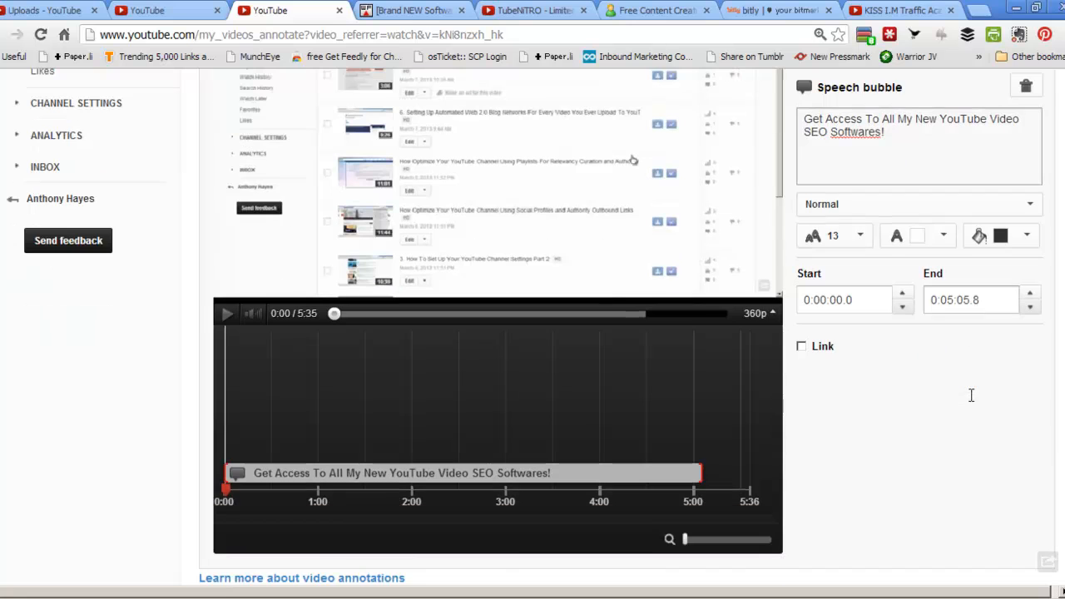
Link the speech bubble annotation to a video using the copied YouTube URL and set the link to open in a new window.
click(802, 348)
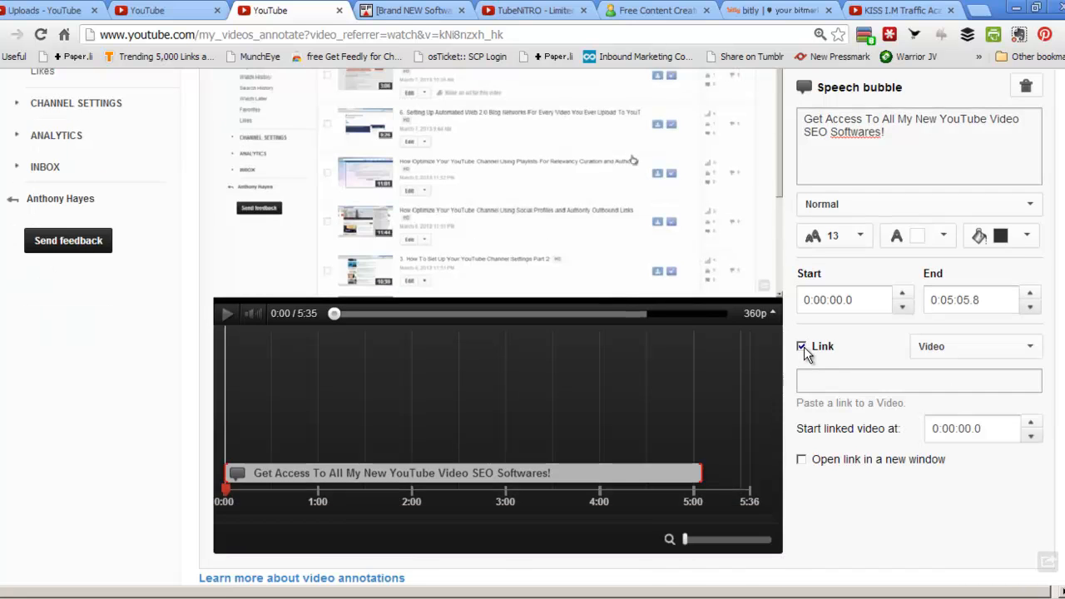
click(852, 381)
right_click(851, 381)
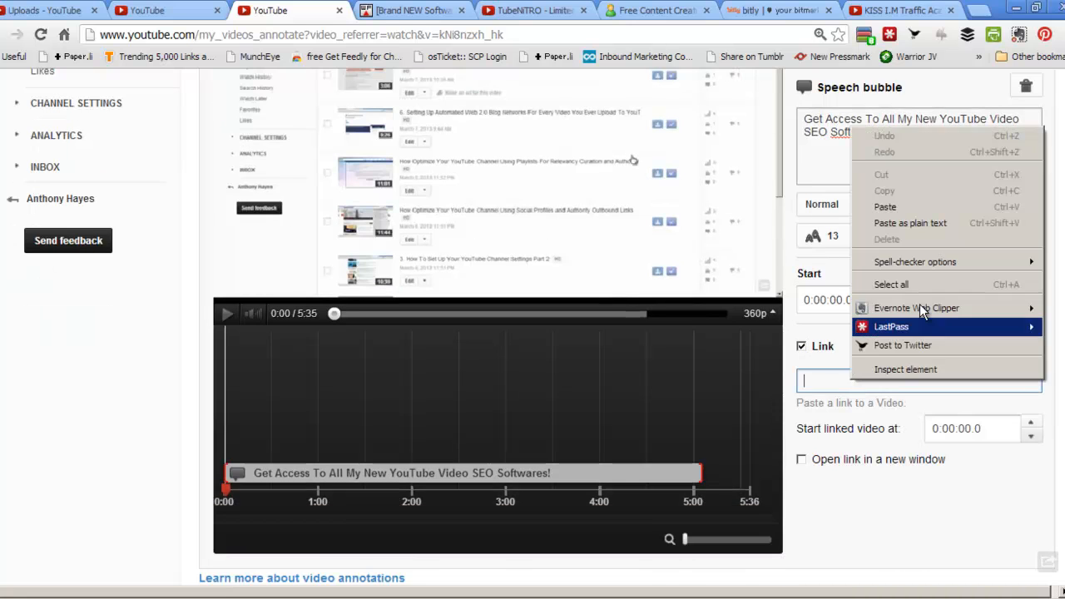
click(915, 208)
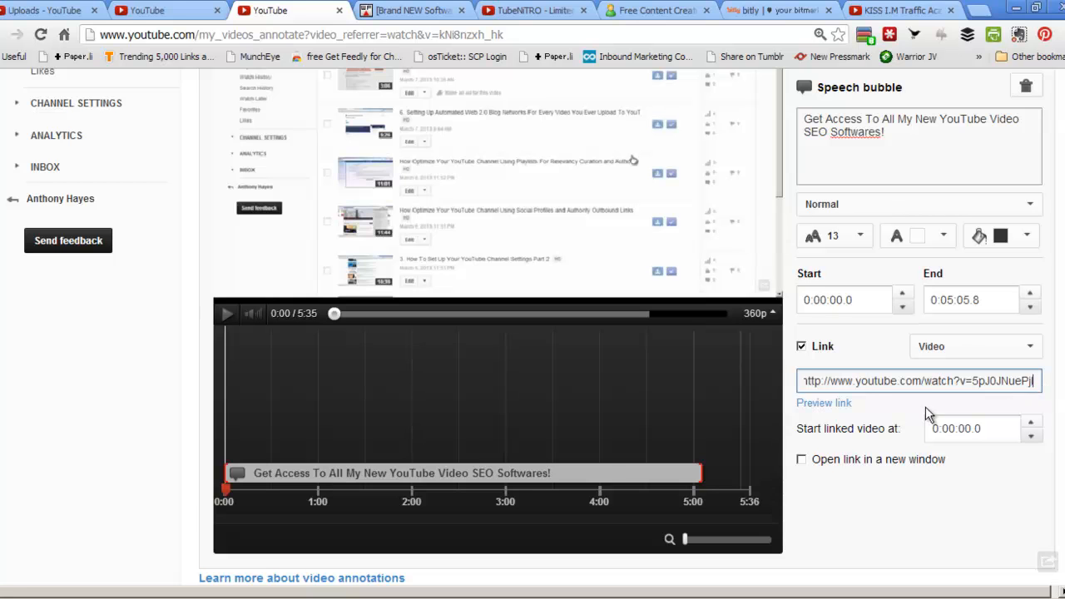
scroll(956, 487, down, 1)
click(801, 381)
Save and publish the annotation changes, and open the live video page.
scroll(976, 476, up, 3)
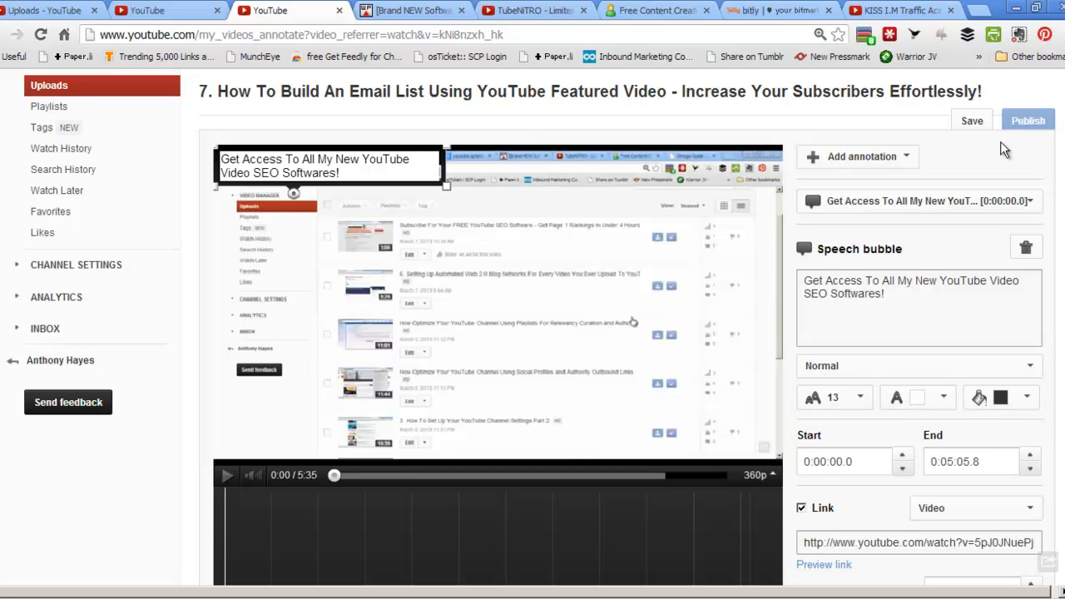
click(972, 121)
click(1025, 121)
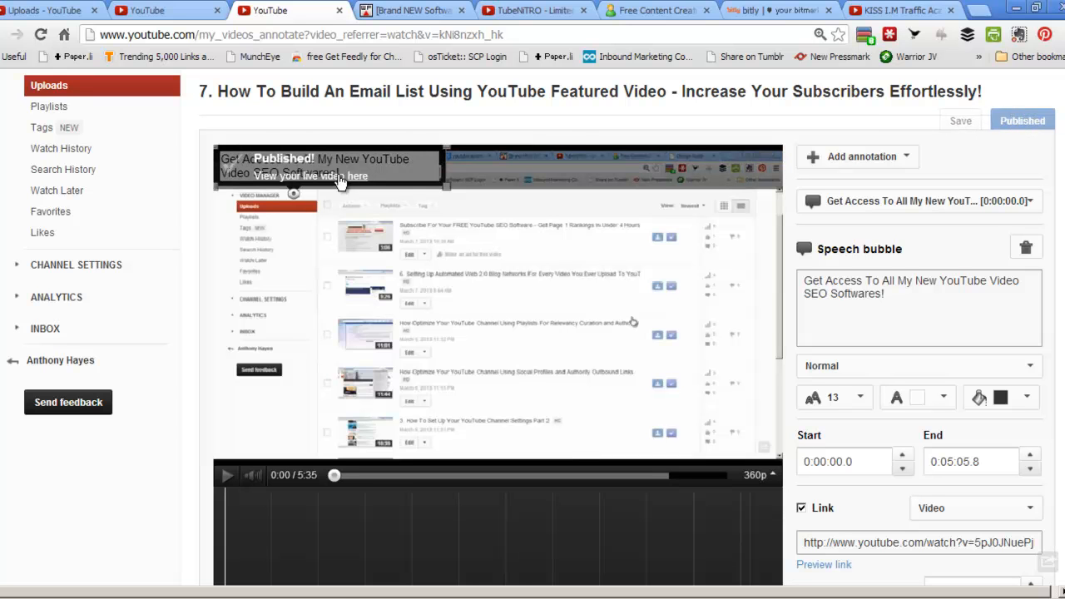
click(358, 178)
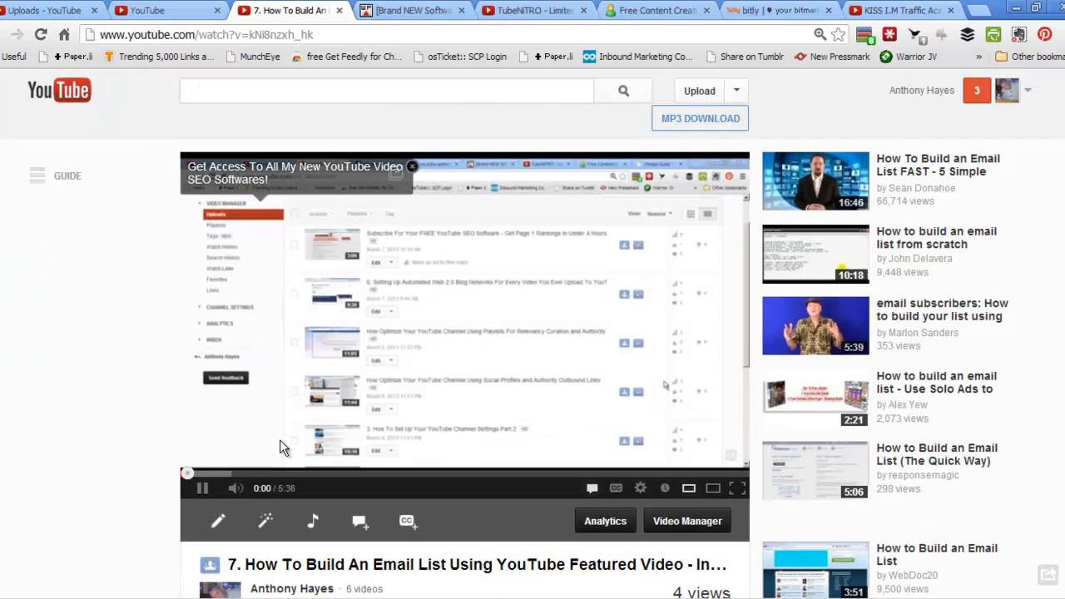
Mute the live video and show its uploaded English caption track instead of the automatic captions.
click(236, 488)
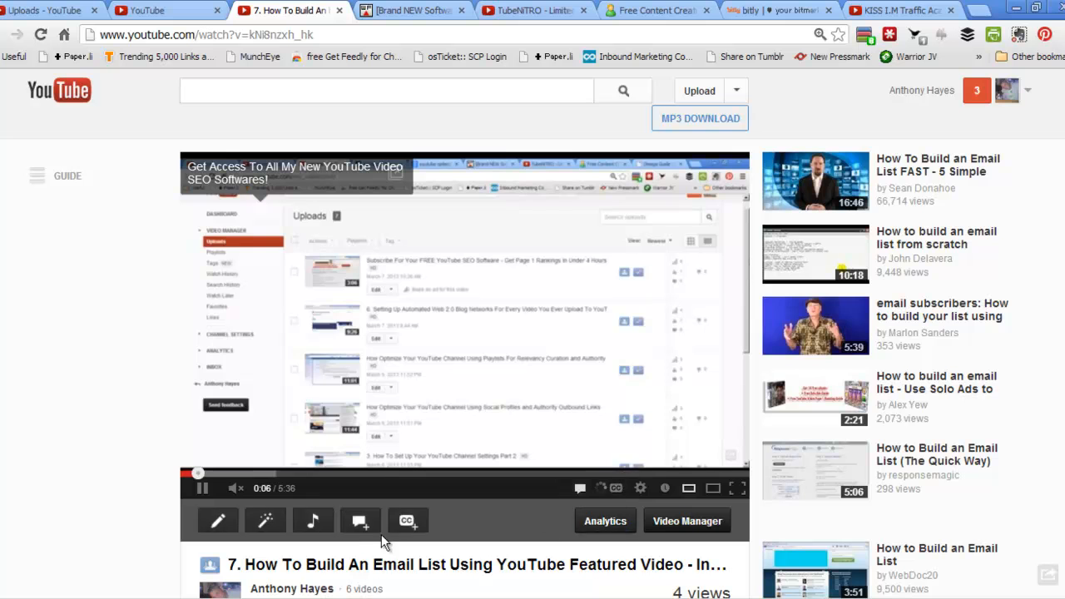
click(616, 489)
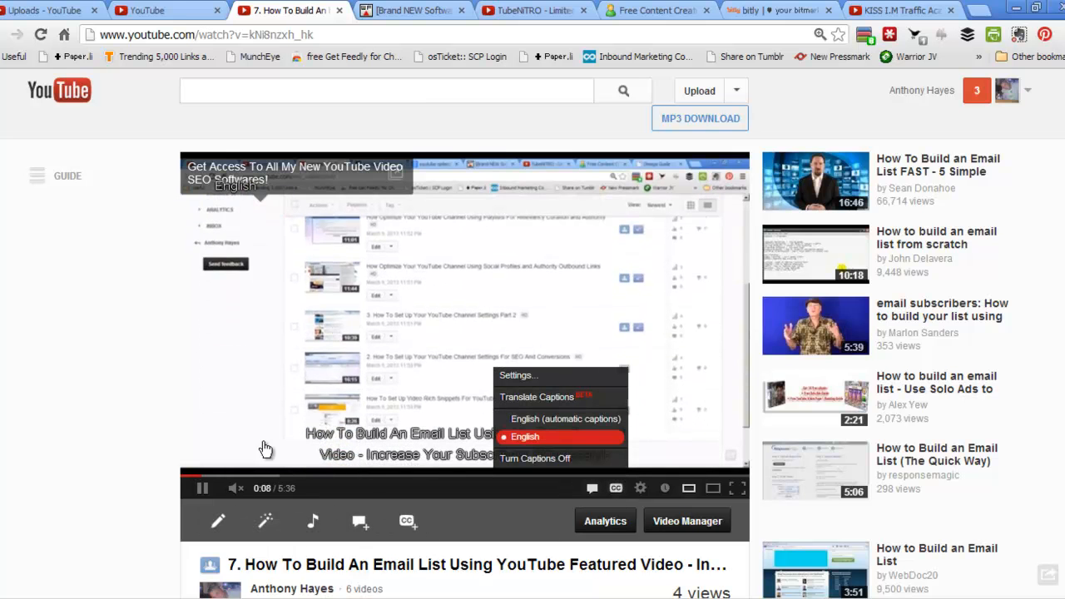
click(532, 438)
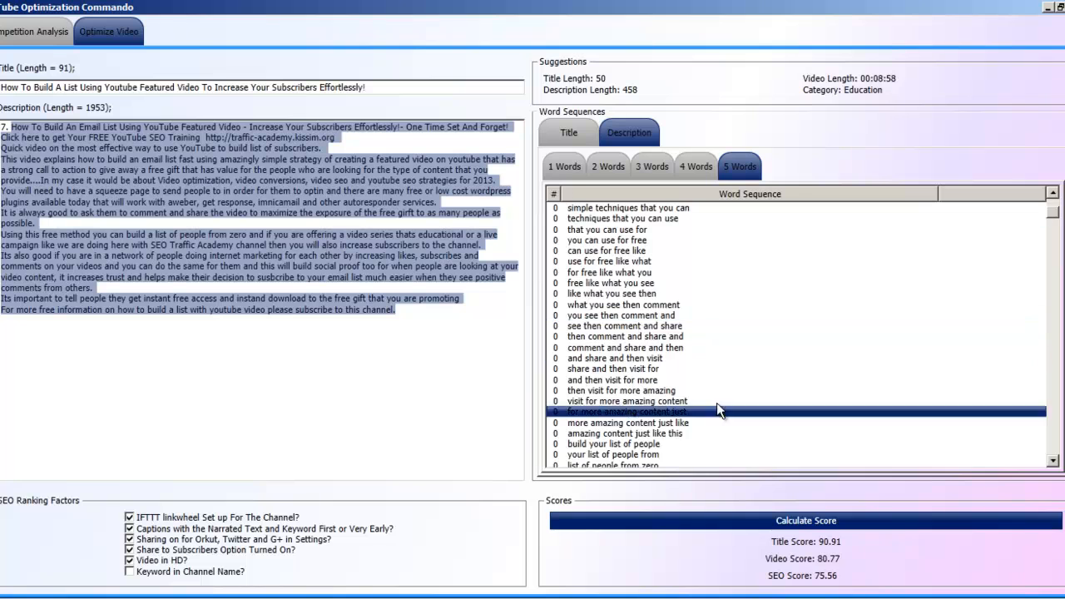
Review the five-word description sequences in Tube Optimization Commando, and minimize it to return to the browser.
scroll(812, 364, down, 5)
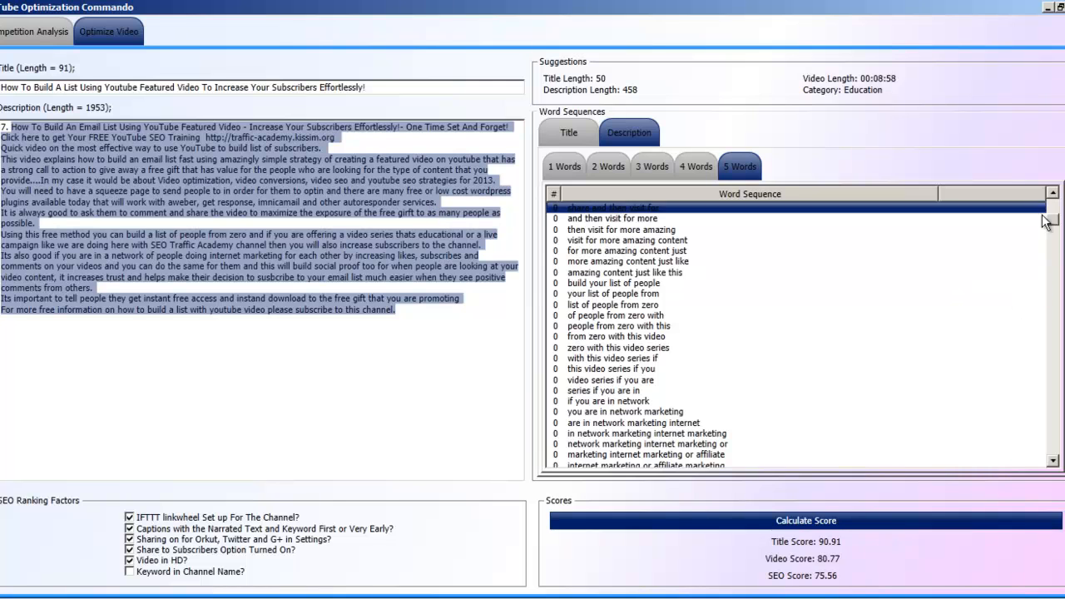
drag(1051, 223, 1052, 205)
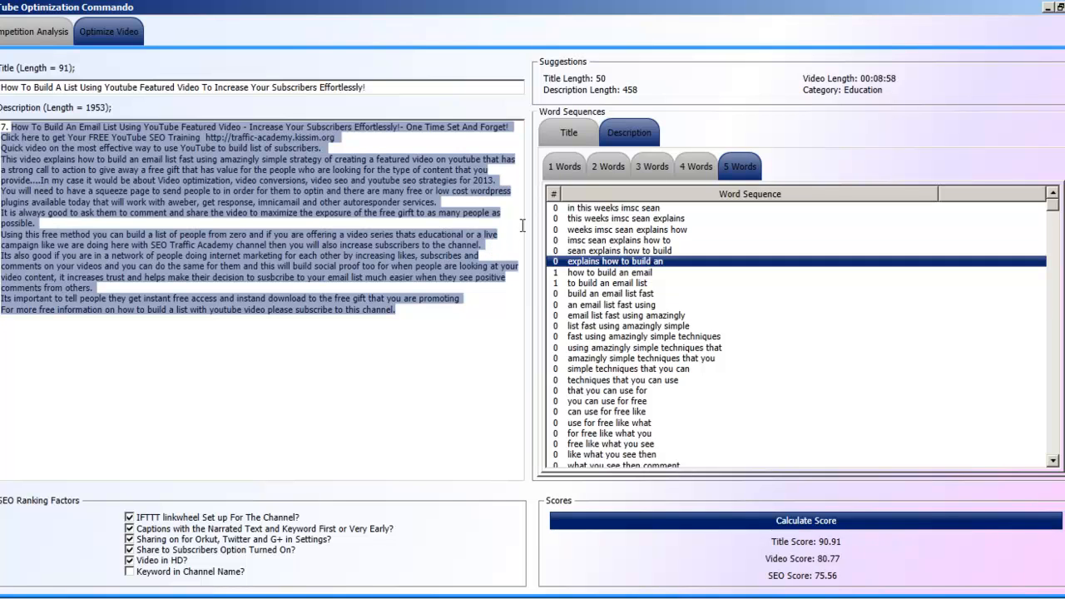
click(1047, 10)
Examine the live video page with its playing captions, speech bubble annotation, title and description.
scroll(533, 333, down, 3)
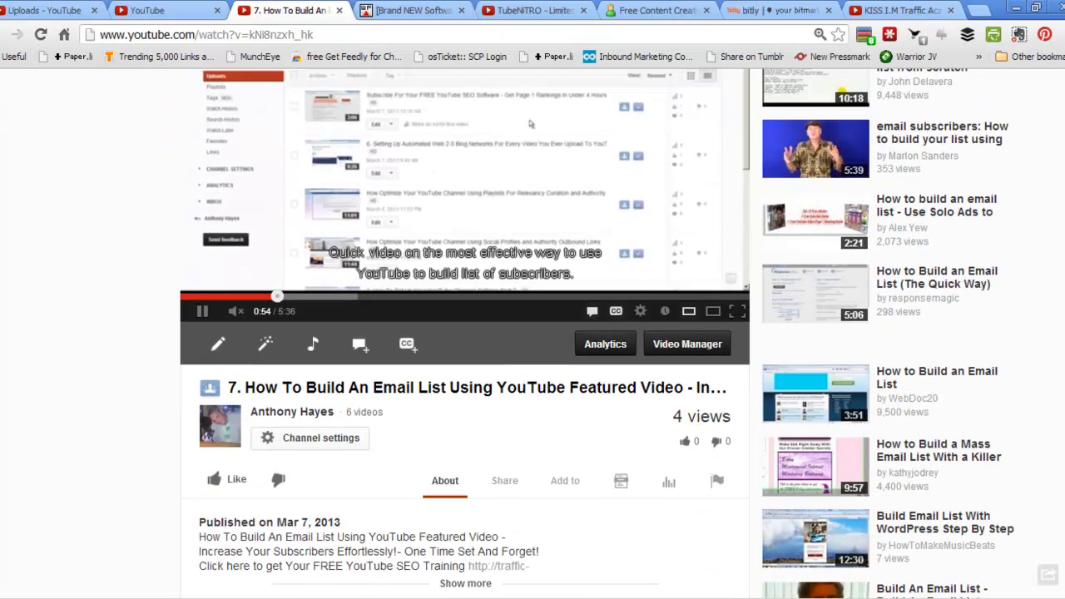
scroll(532, 333, up, 2)
scroll(533, 333, up, 1)
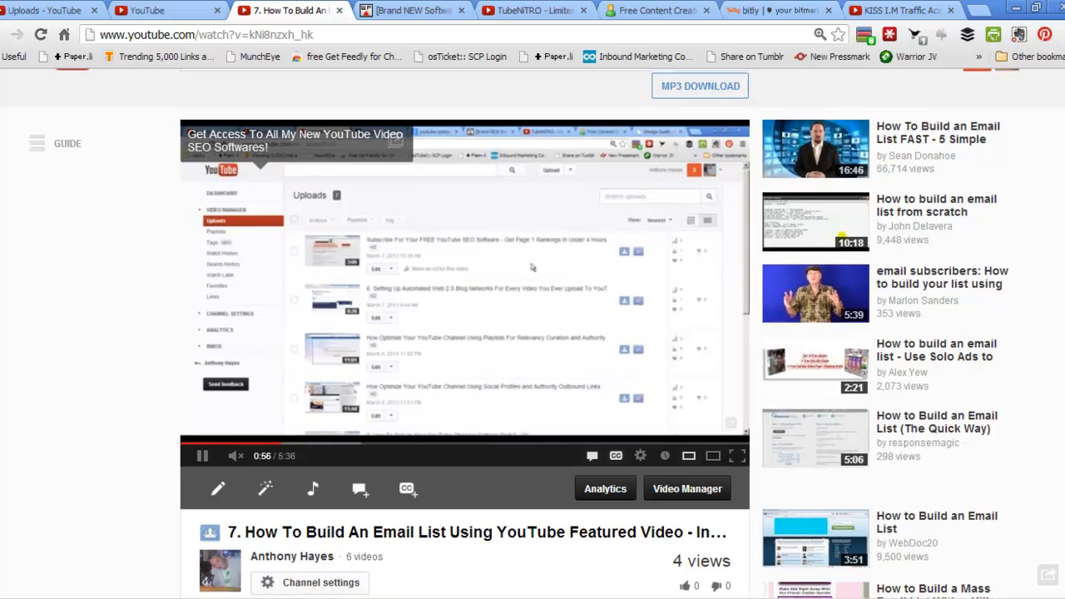
scroll(532, 333, down, 2)
scroll(532, 333, up, 1)
scroll(532, 333, up, 1)
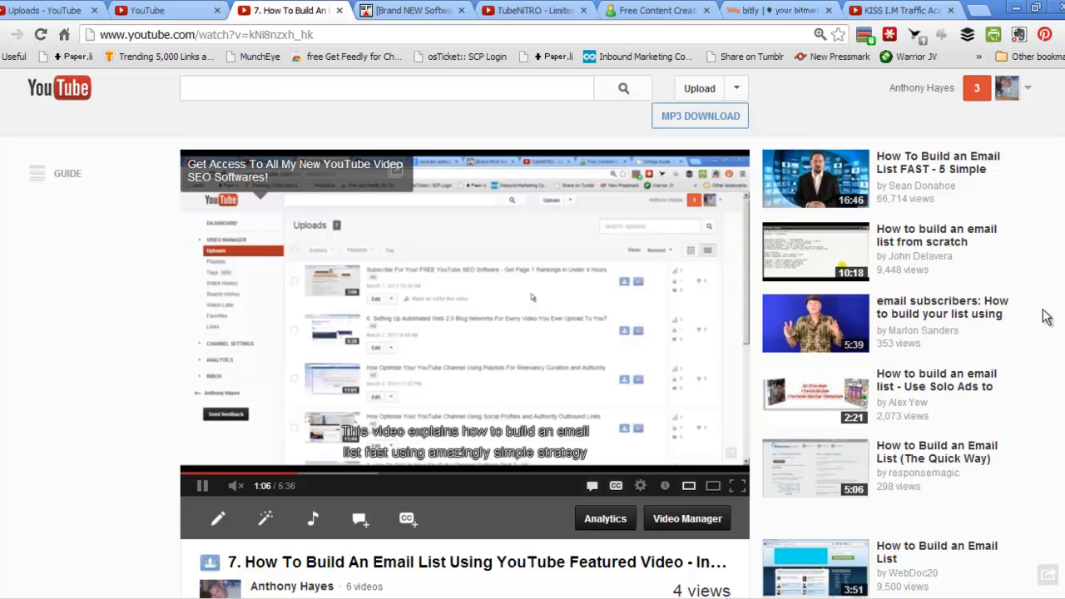
scroll(1042, 258, down, 3)
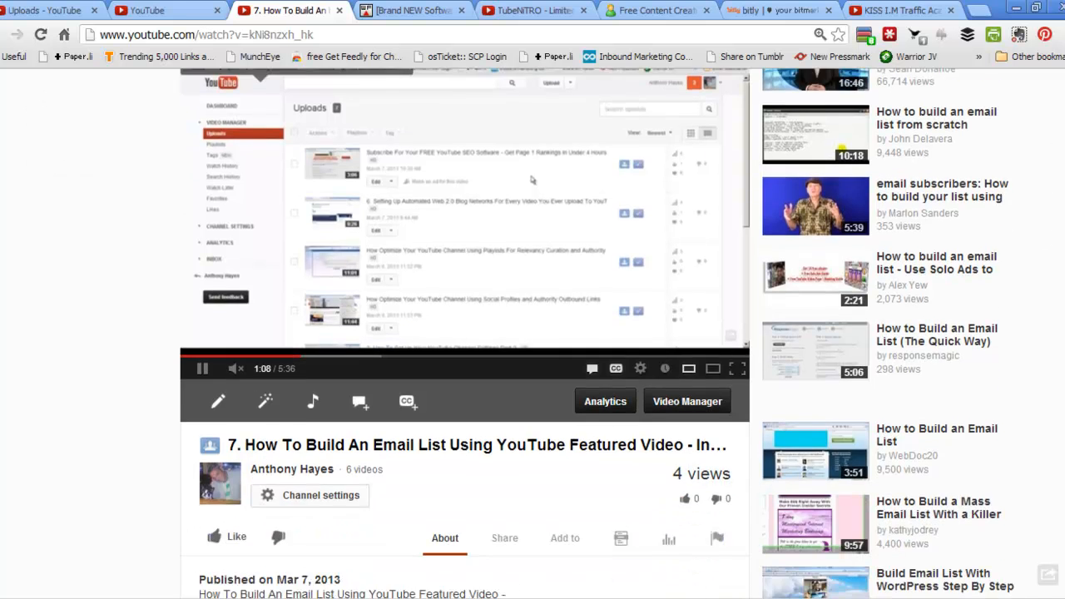
scroll(1042, 258, up, 2)
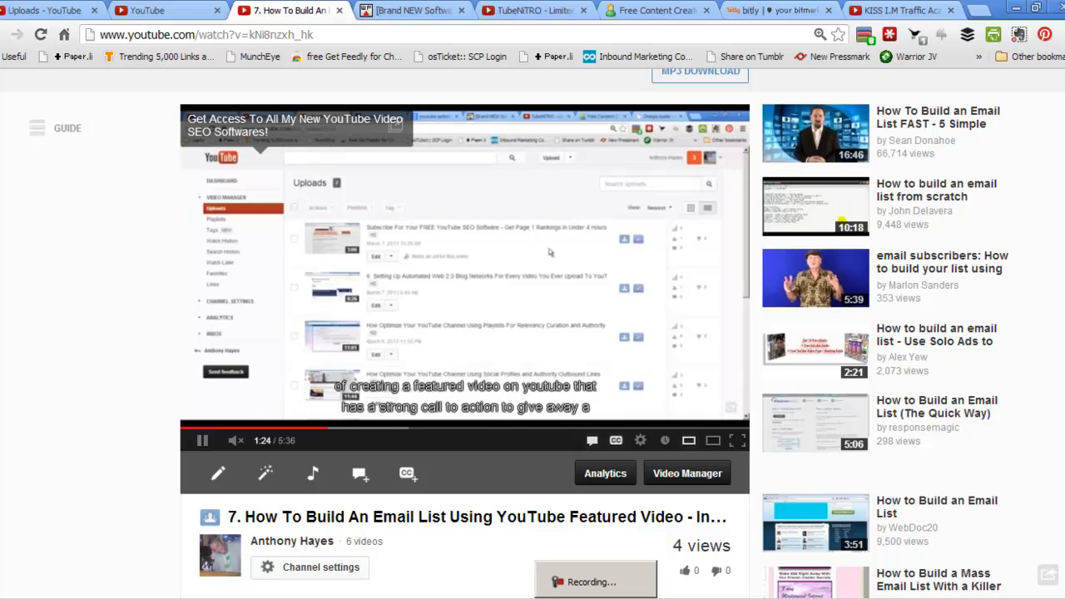
click(595, 582)
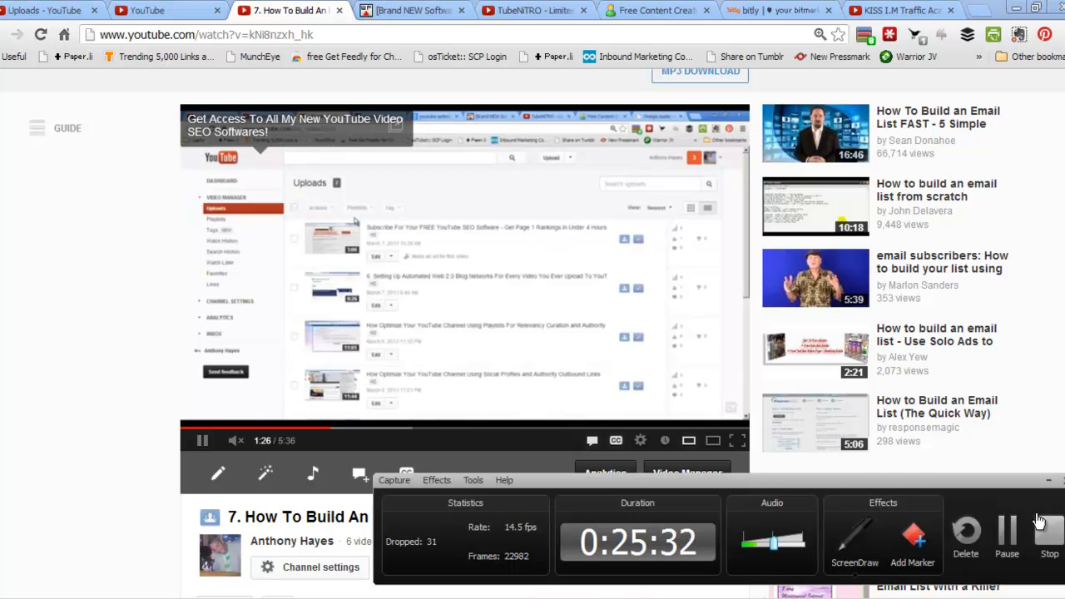